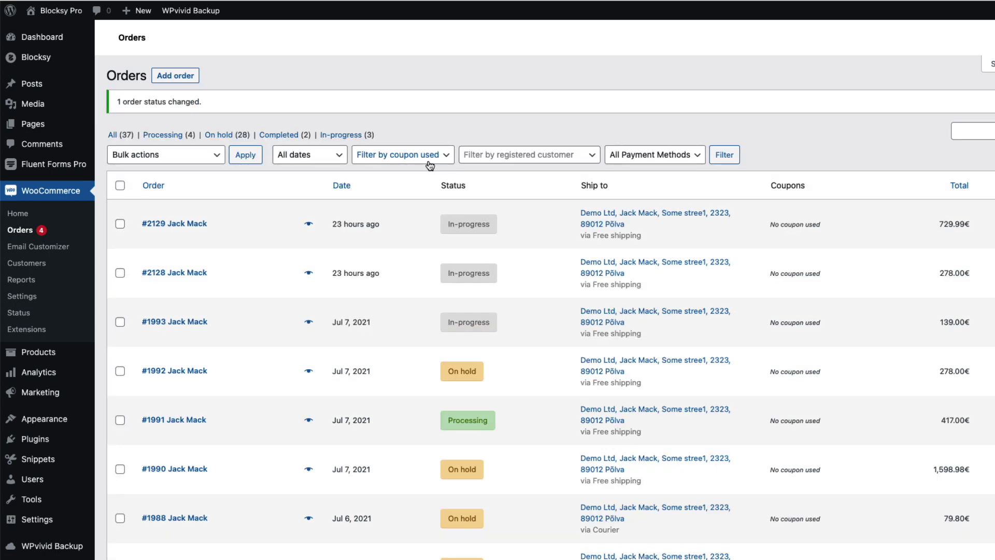
# Try the orders list filters by choosing the test20 coupon and viewing the payment method options.
pyautogui.click(416, 155)
pyautogui.click(371, 205)
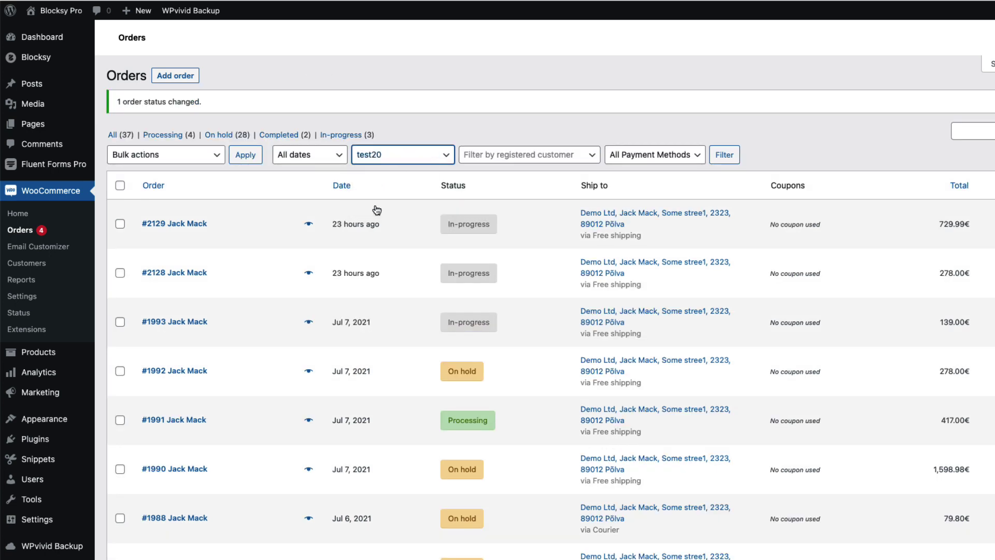
pyautogui.click(724, 158)
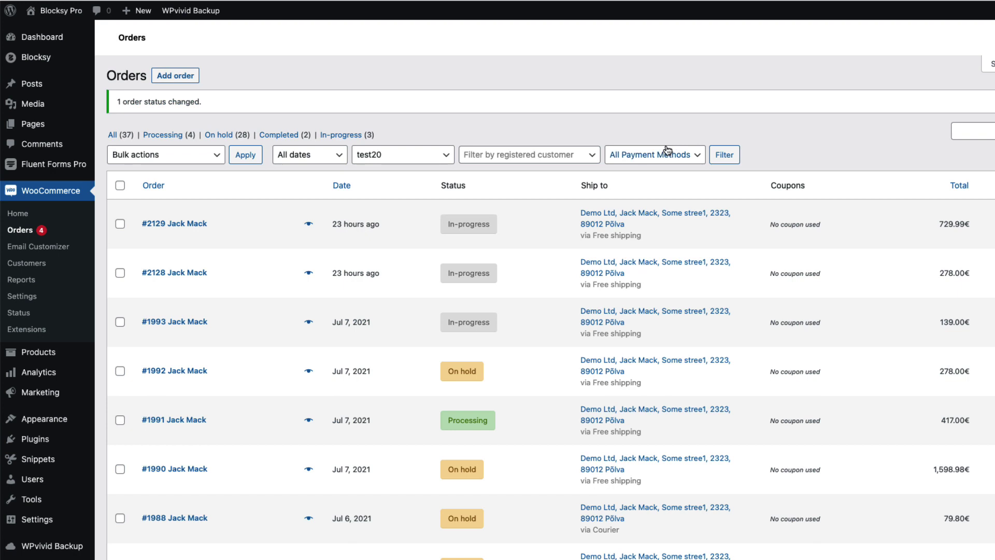
pyautogui.click(659, 157)
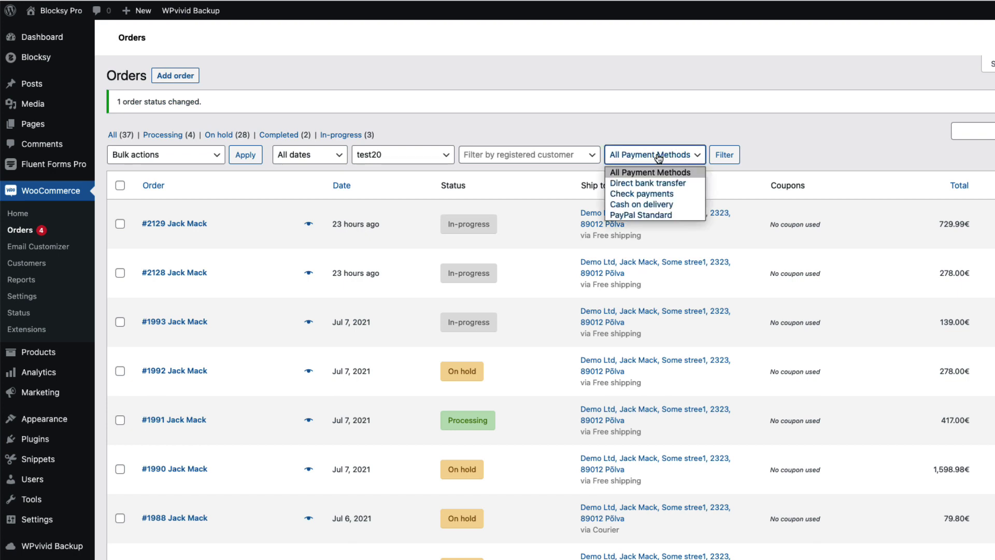
pyautogui.click(811, 150)
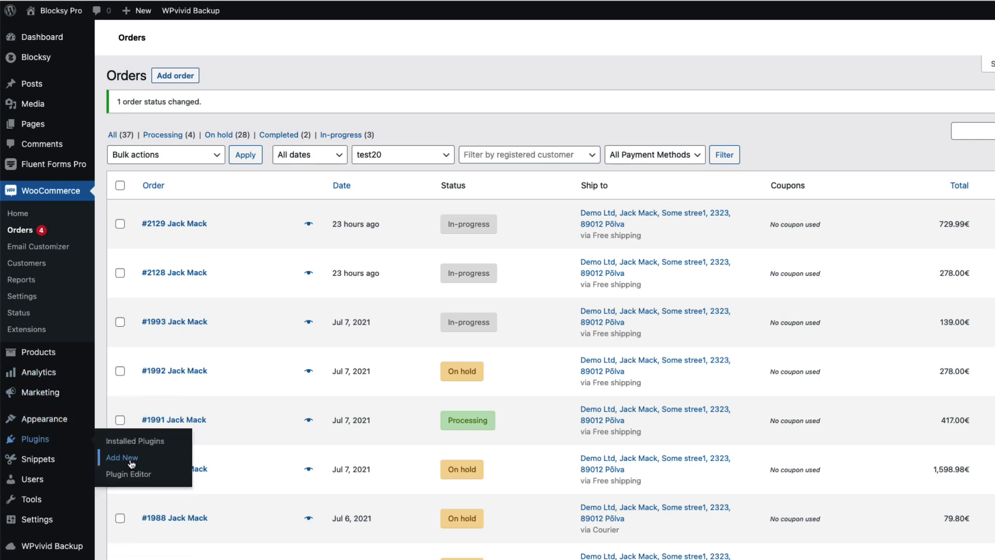
# Search the WordPress plugin directory for "code snippets".
pyautogui.click(132, 463)
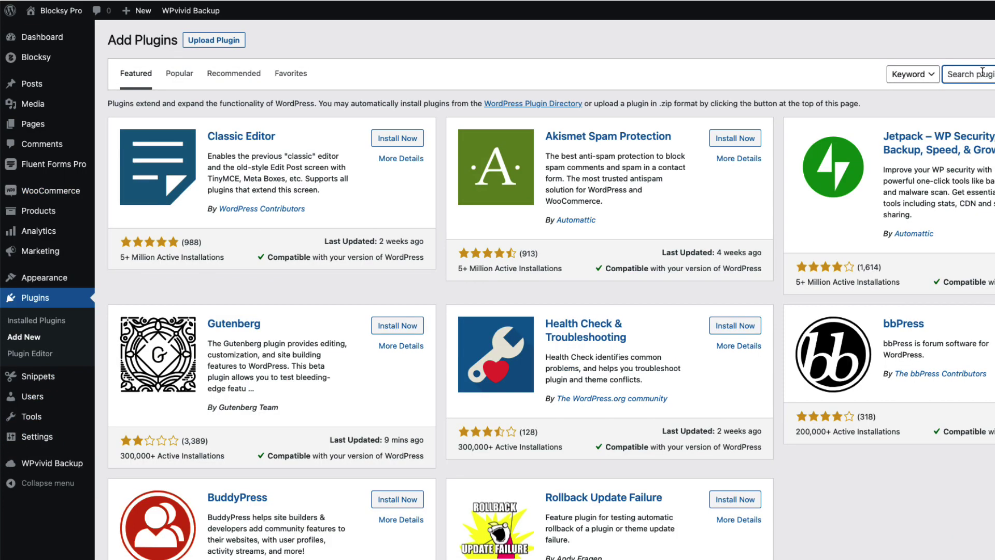
pyautogui.write('code snippets')
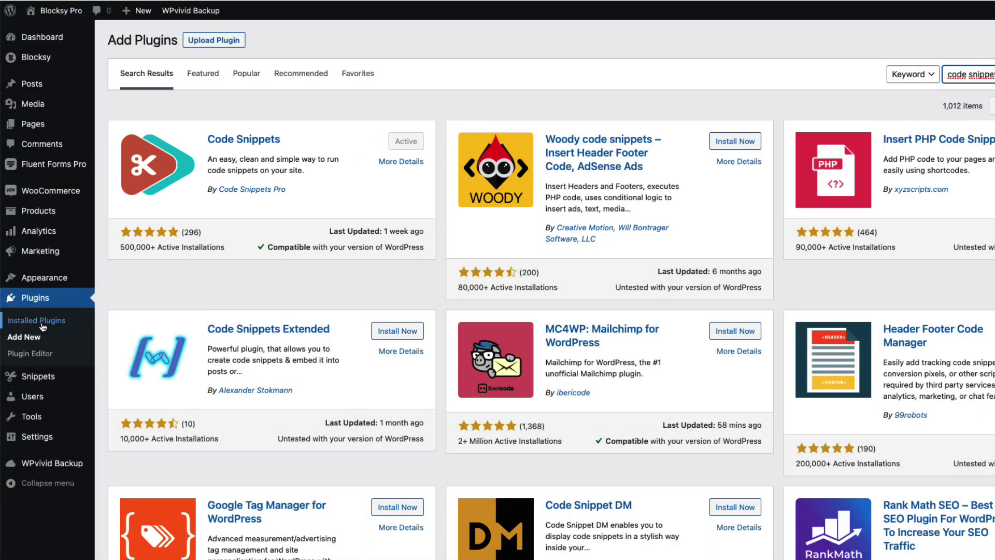
pyautogui.moveTo(41, 378)
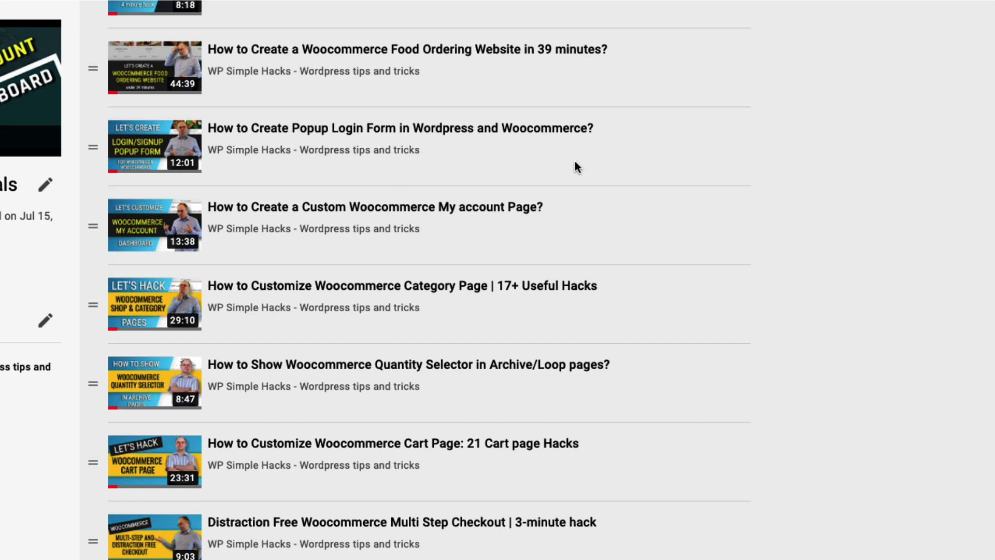
pyautogui.scroll(-3, 769, 191)
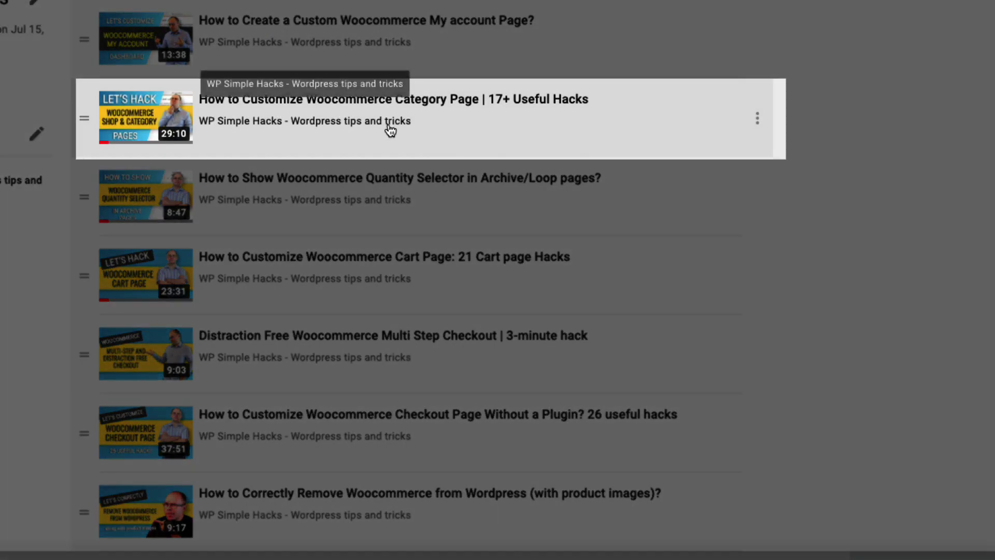
pyautogui.scroll(10, 422, 136)
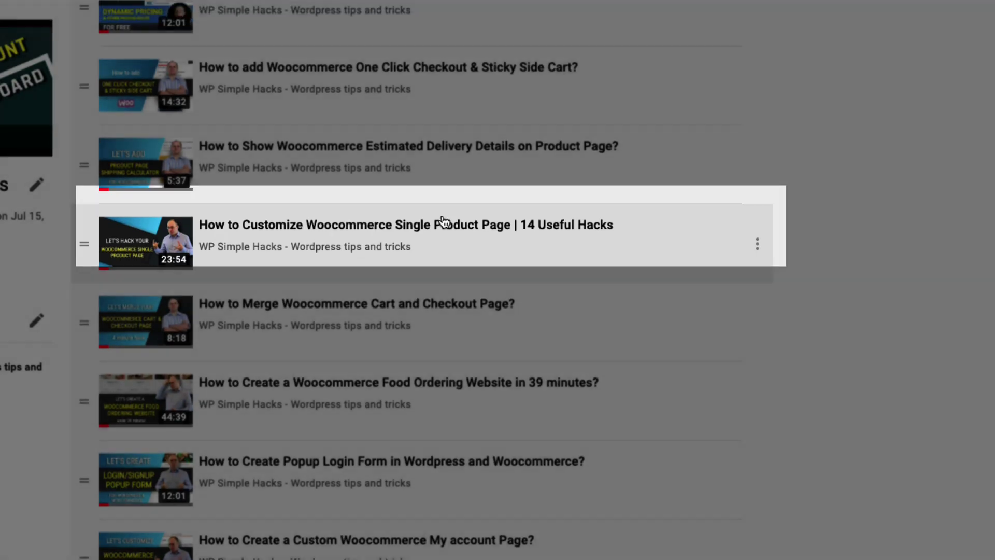
pyautogui.scroll(10, 443, 221)
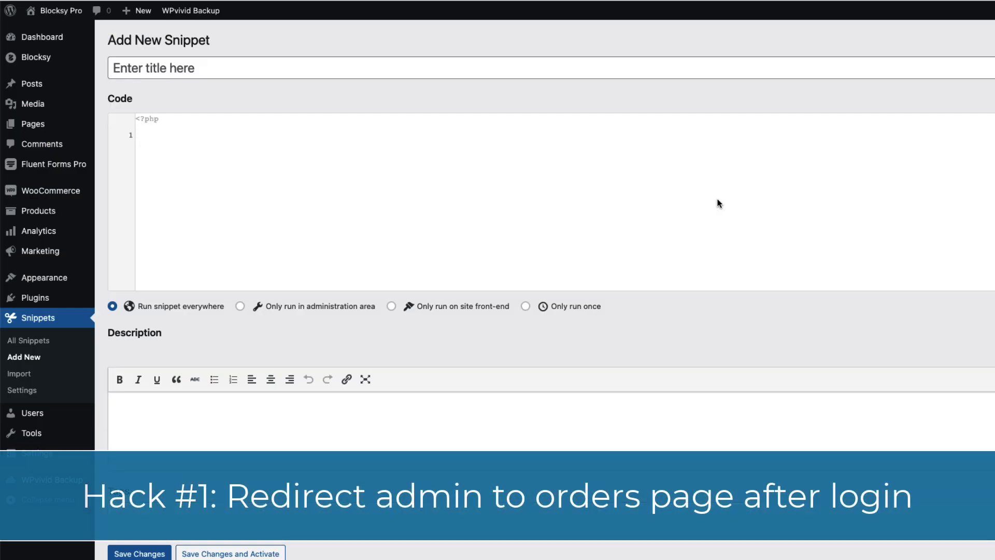
# Title the new snippet "Redirect to orders after login" and insert the PHP code redirecting the dashboard and login to edit.php?post_type=shop_order.
pyautogui.click(242, 65)
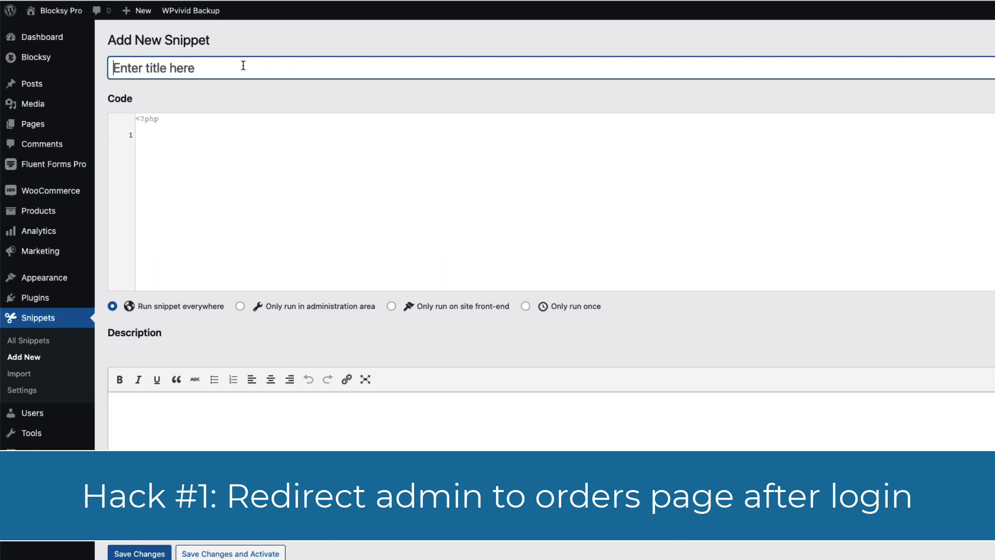
pyautogui.write('Redirect to orders after login')
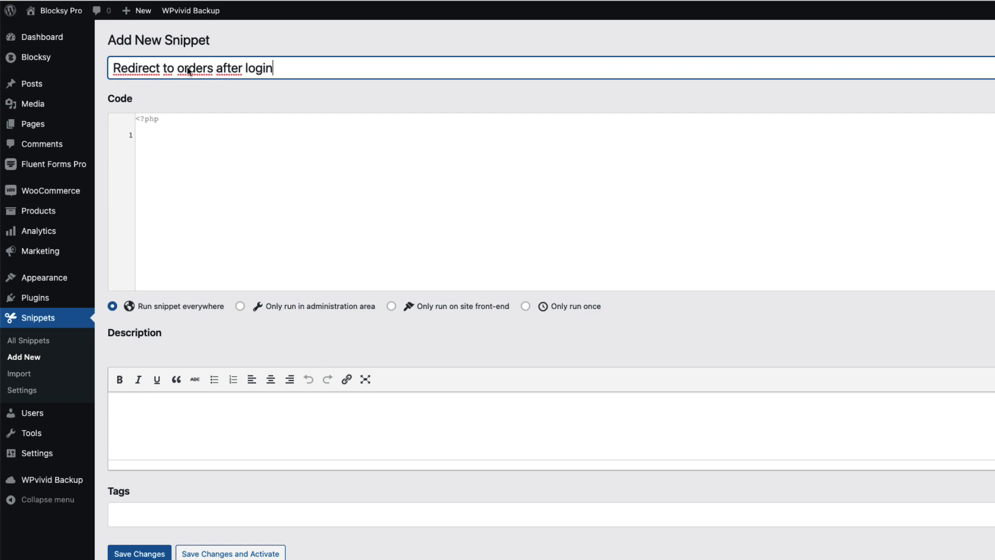
pyautogui.click(249, 149)
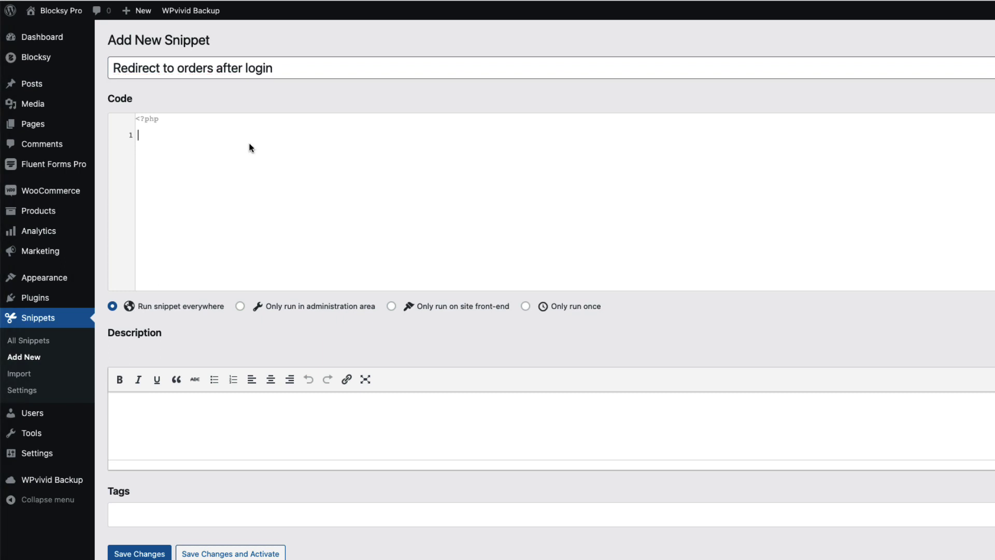
pyautogui.write("add_action( 'load-index.php', 'redirect_to_orders' );  function redirect_to_orders(){     wp_redirect( admin_url( 'edit.php?post_type=shop_order' ) ); }  add_filter( 'login_redirect', 'redirect_to_orders_dashboard', 9999, 3 );  function redirect_to_orders_dashboard( $redirect_to, $request, $user ){     $redirect_to = admin_url( 'edit.php?post_type=shop_order' );     return $redirect_to; }")
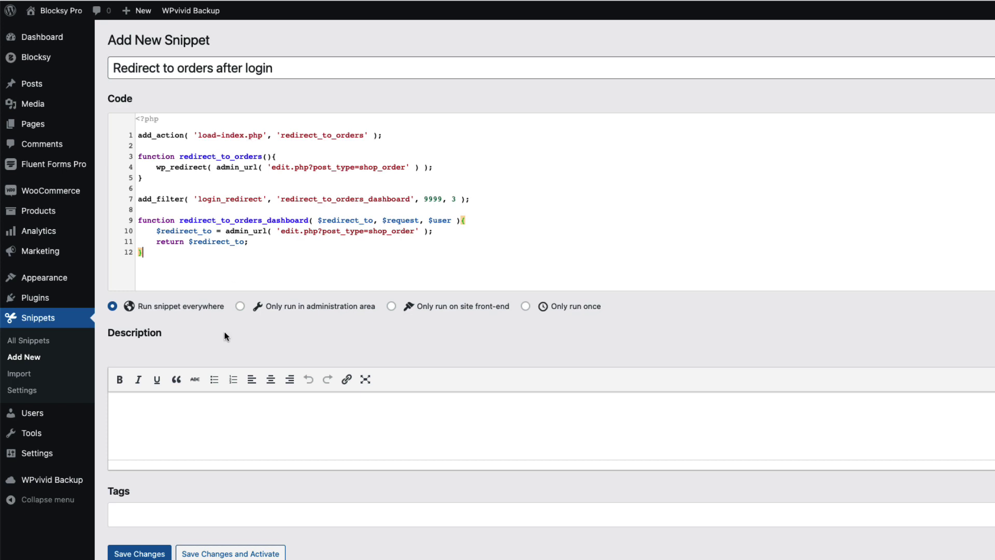
# Restrict the redirect snippet to run only in the administration area, and save and activate it.
pyautogui.click(281, 311)
pyautogui.click(255, 555)
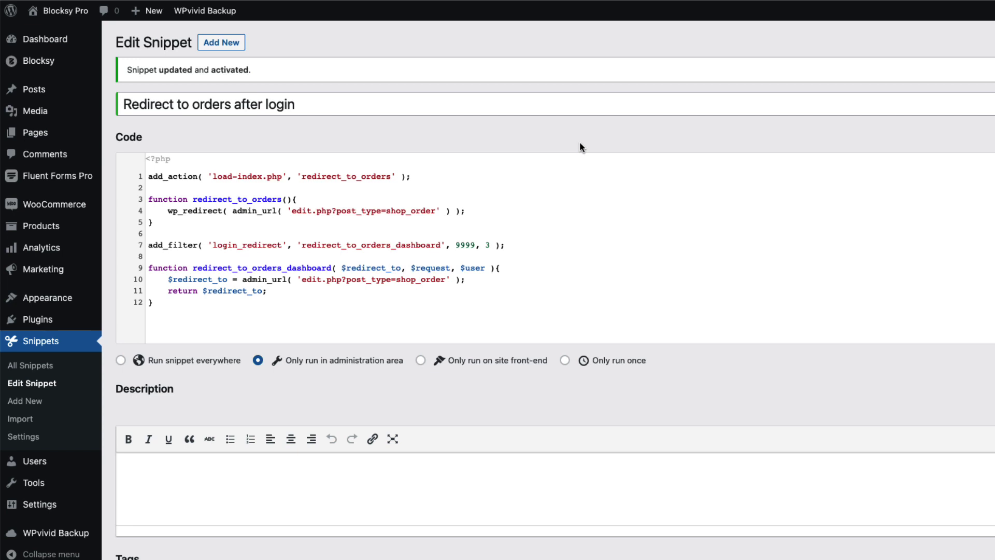
# Try changing the admin address in the redirect_to_orders_dashboard function to edit.php?post_type=product.
pyautogui.rightClick(38, 229)
pyautogui.press('Escape')
pyautogui.moveTo(446, 279); pyautogui.dragTo(305, 281)
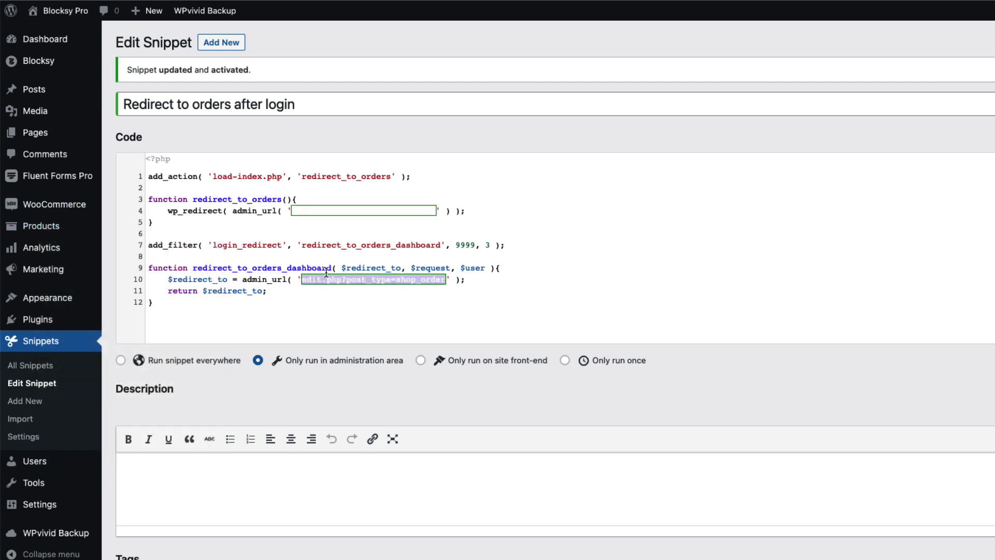
pyautogui.write('https://blocksypro.local/wp-admin/edit.php?post_type=product')
pyautogui.moveTo(471, 279); pyautogui.dragTo(301, 282)
pyautogui.press('BackSpace')
# Set the redirect_to_orders_dashboard address to edit.php?post_type=shop_order, copied from the redirect_to_orders function, and save the snippet.
pyautogui.moveTo(437, 179); pyautogui.dragTo(292, 179)
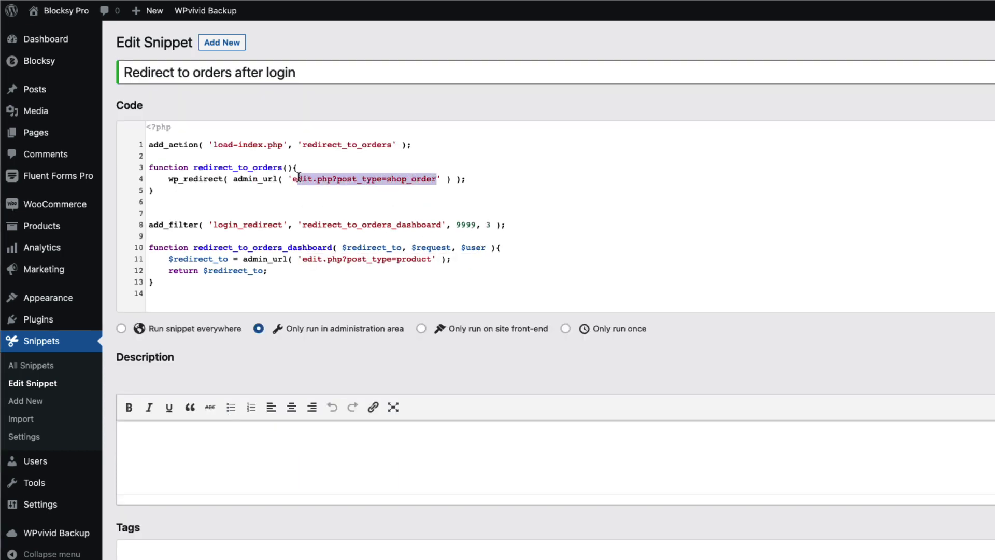
pyautogui.click(294, 178)
pyautogui.click(435, 179)
pyautogui.hotkey('ctrl', 'c')
pyautogui.moveTo(302, 259); pyautogui.dragTo(433, 258)
pyautogui.hotkey('ctrl', 'v')
pyautogui.scroll(-1, 523, 270)
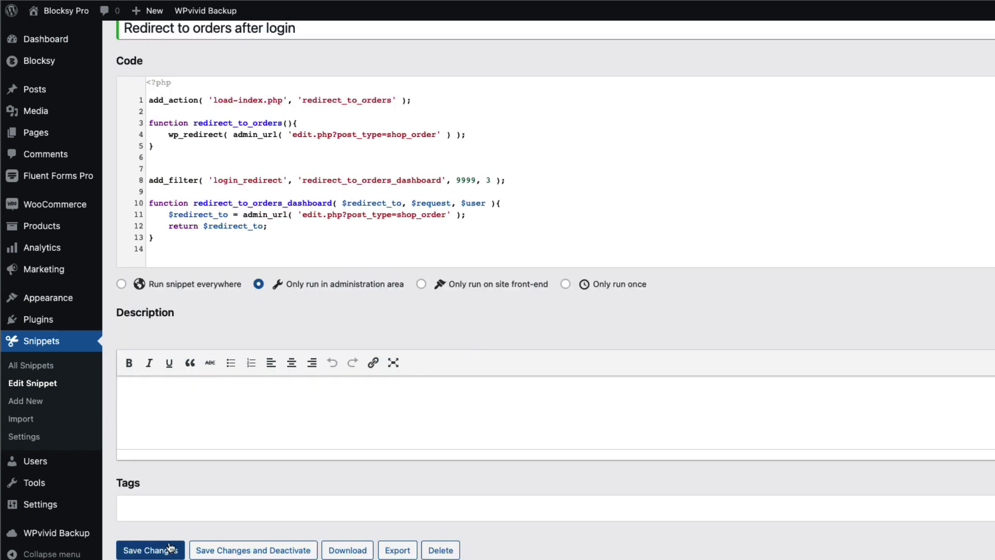
pyautogui.click(162, 550)
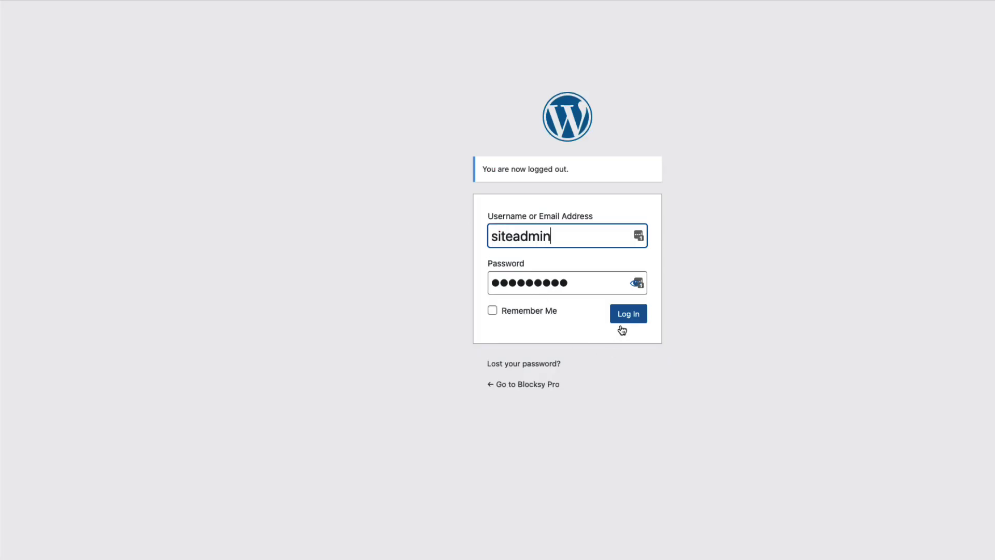
# Log in to the WordPress admin with the filled-in credentials to test the orders redirect.
pyautogui.click(629, 317)
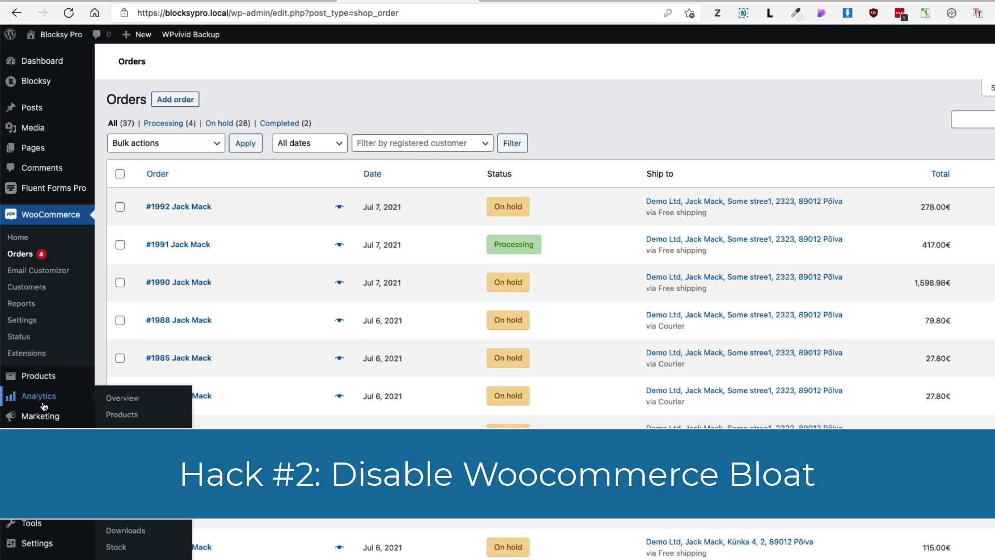
pyautogui.moveTo(47, 421)
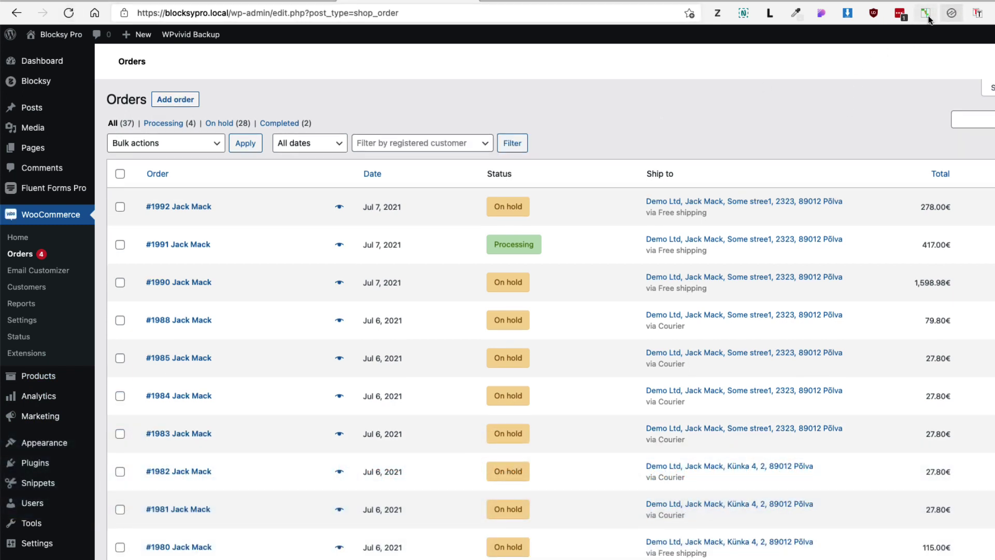
# Run the page performance analyzer on the orders page and check its total load time and request count.
pyautogui.click(928, 17)
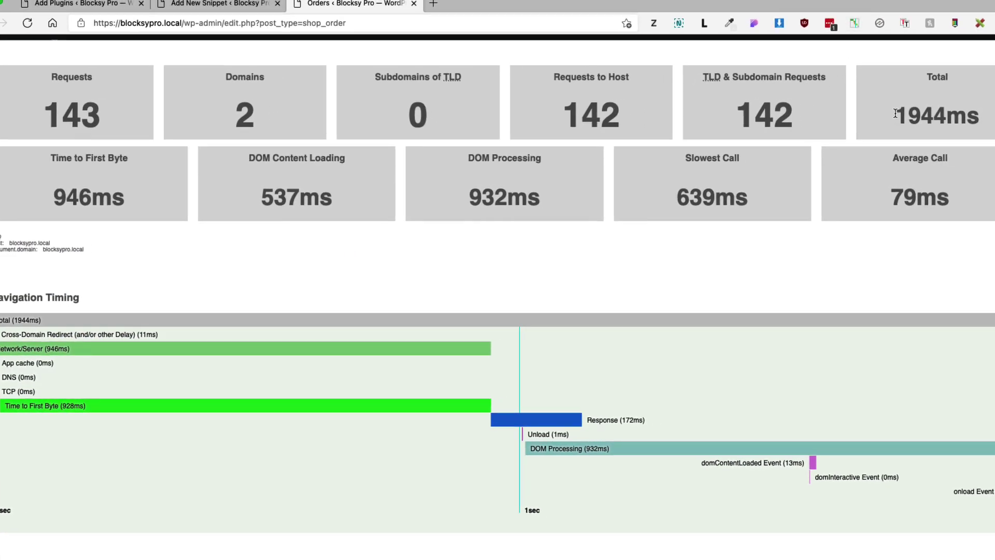
pyautogui.moveTo(895, 115); pyautogui.dragTo(943, 112)
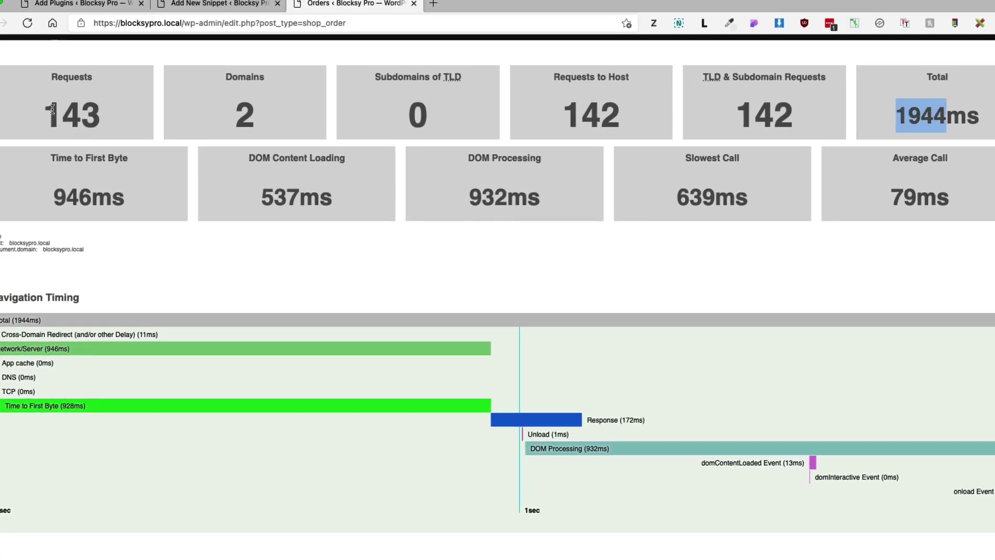
pyautogui.click(116, 113)
pyautogui.moveTo(116, 113); pyautogui.dragTo(60, 115)
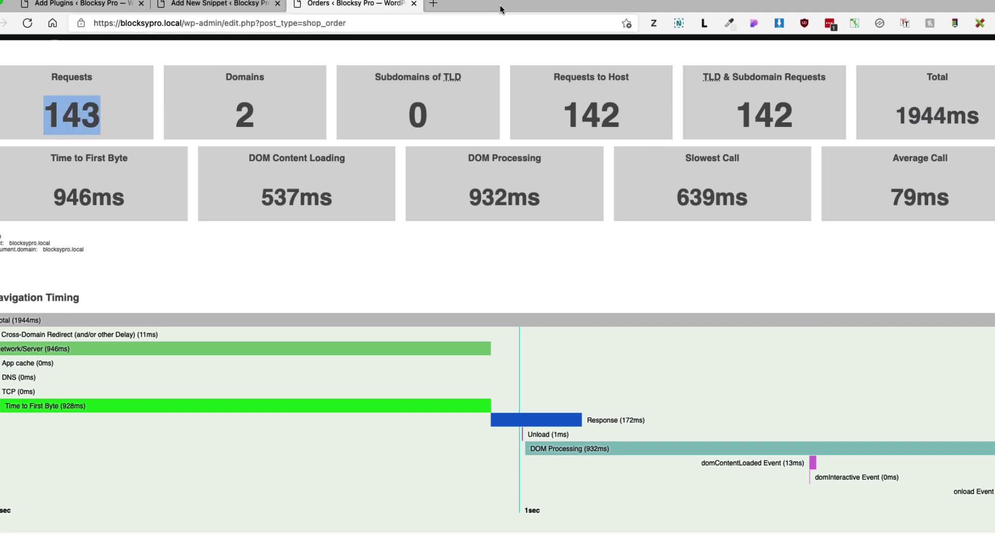
pyautogui.click(855, 23)
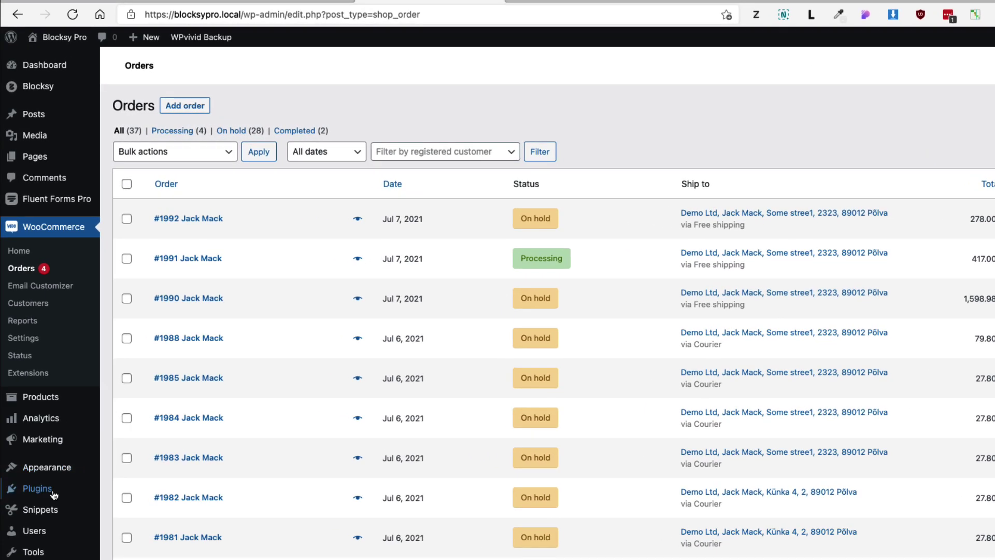
# Insert add_filter( 'woocommerce_admin_disabled', '__return_true' ); into the "Disable Woocommerce bloat" snippet, and save and activate it.
pyautogui.moveTo(10, 479)
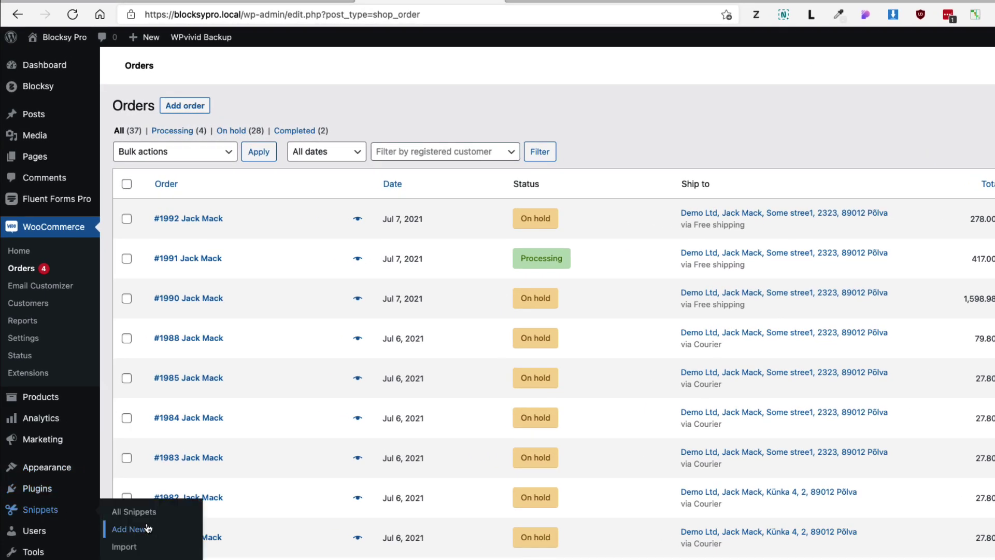
pyautogui.hotkey('ctrl', 'Tab')
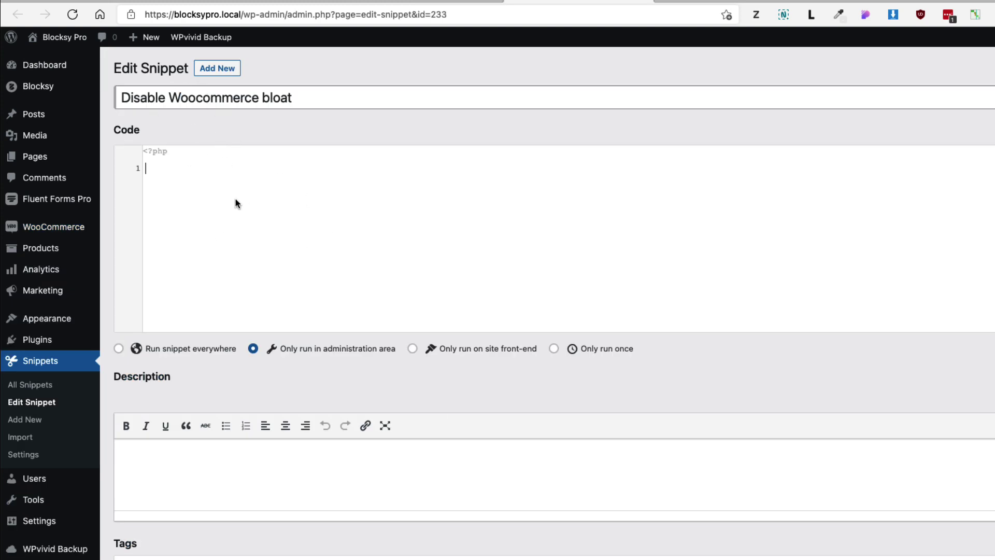
pyautogui.press('super+v')
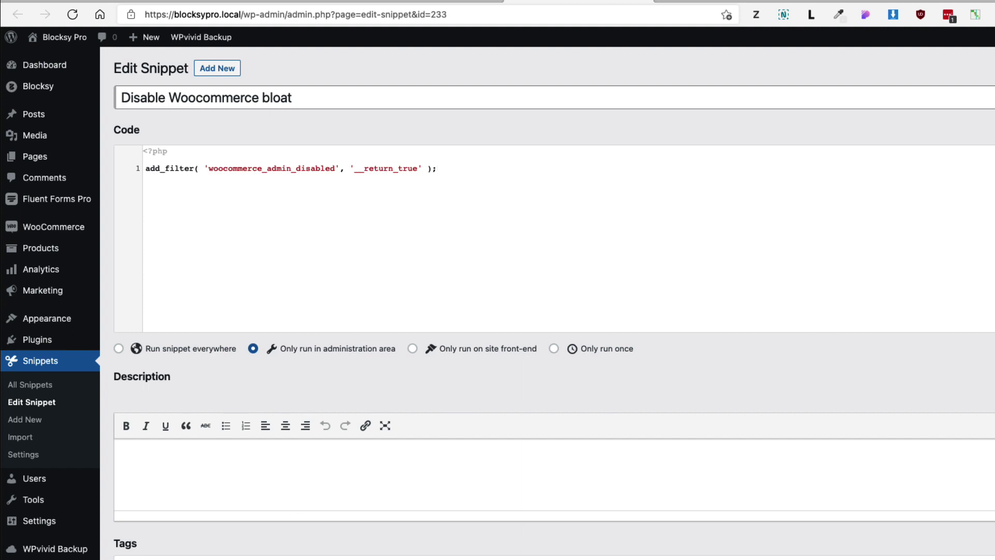
pyautogui.press('super+s')
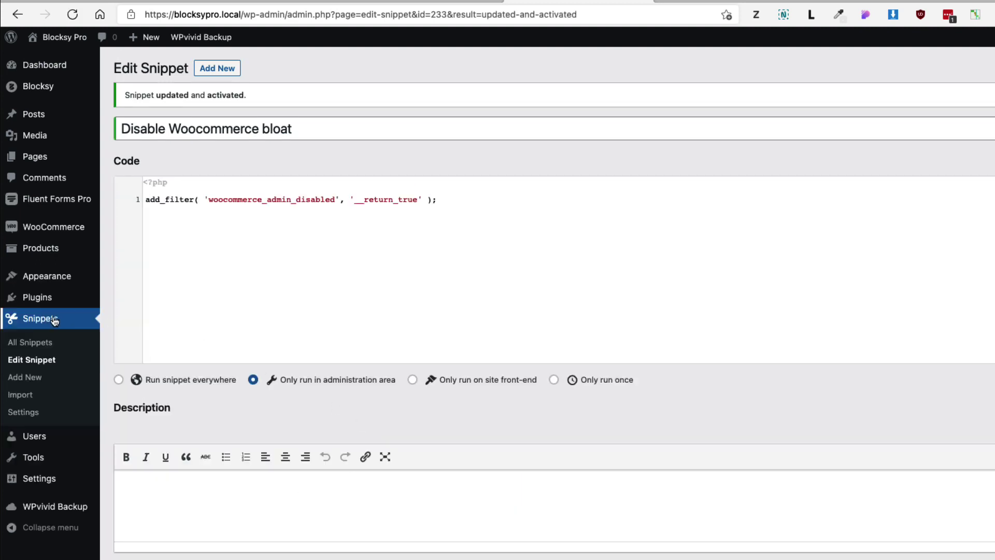
# Reopen the orders page with the bloat snippet active and analyze its request count and total load time again.
pyautogui.moveTo(57, 233)
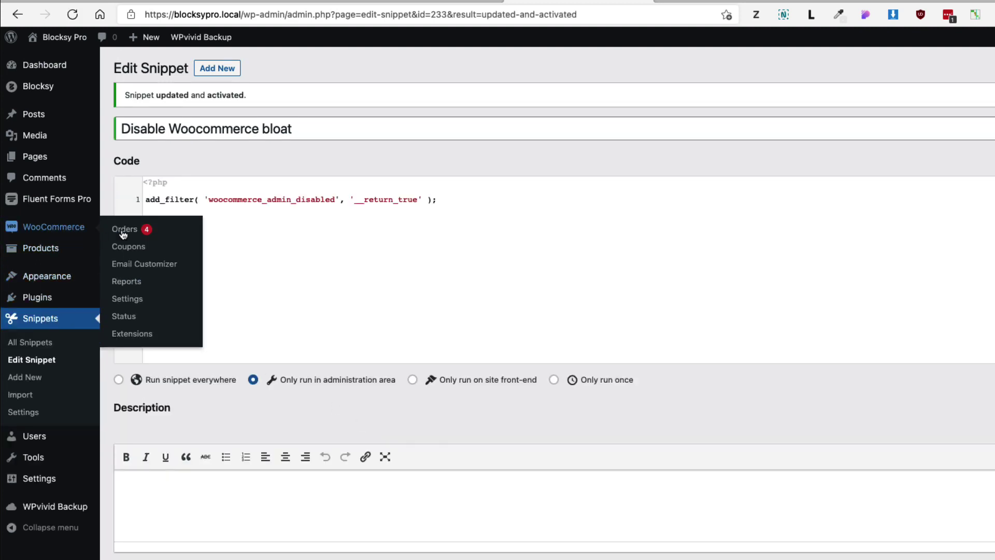
pyautogui.click(130, 254)
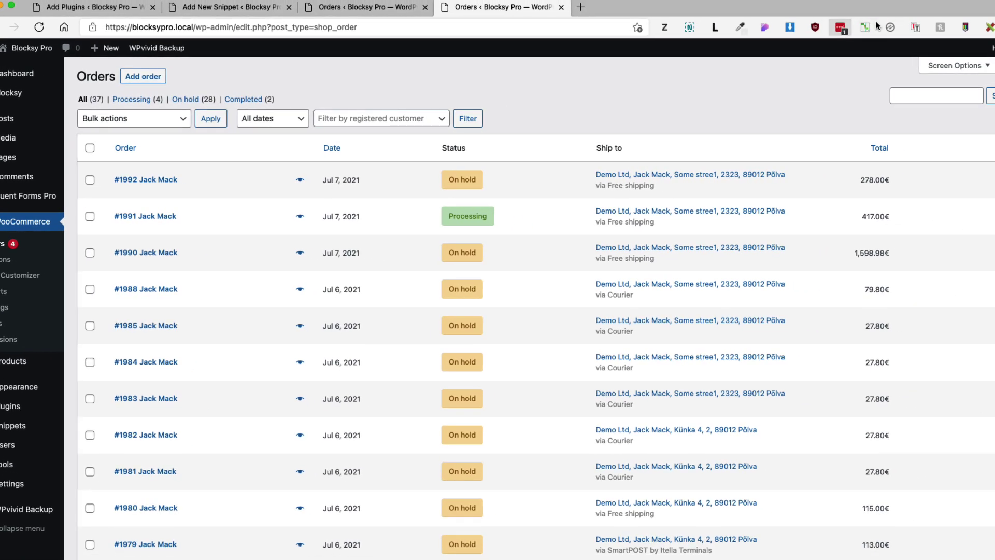
pyautogui.click(976, 14)
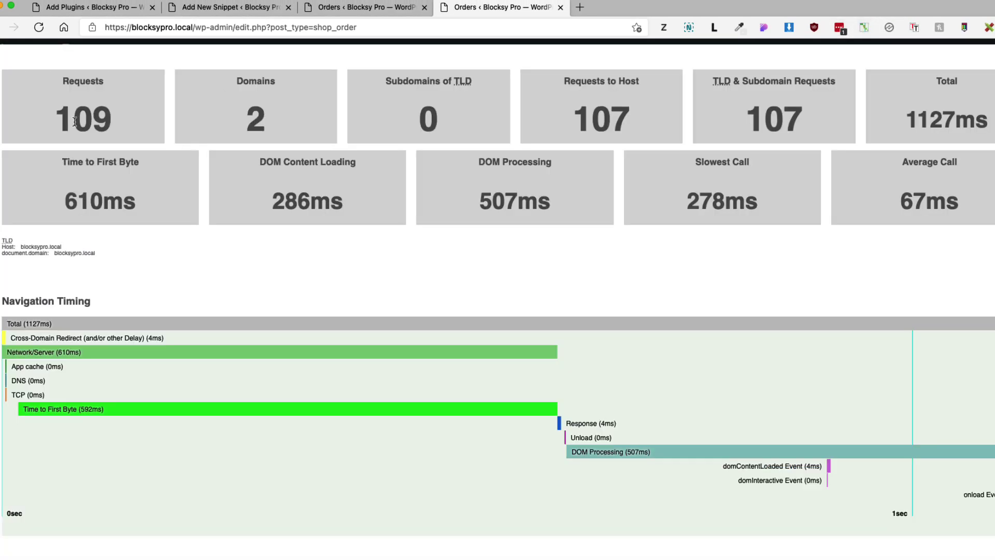
pyautogui.moveTo(114, 120); pyautogui.dragTo(57, 119)
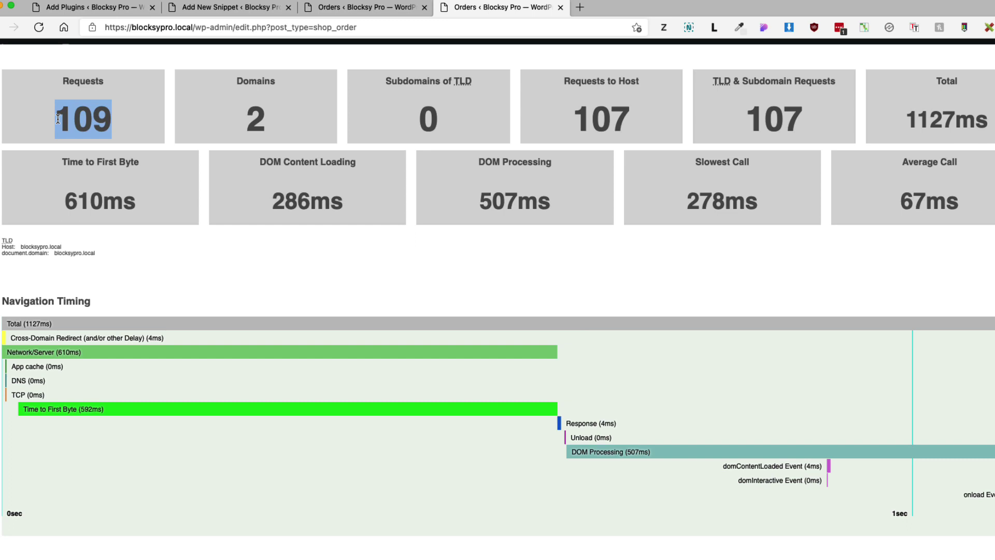
pyautogui.click(900, 126)
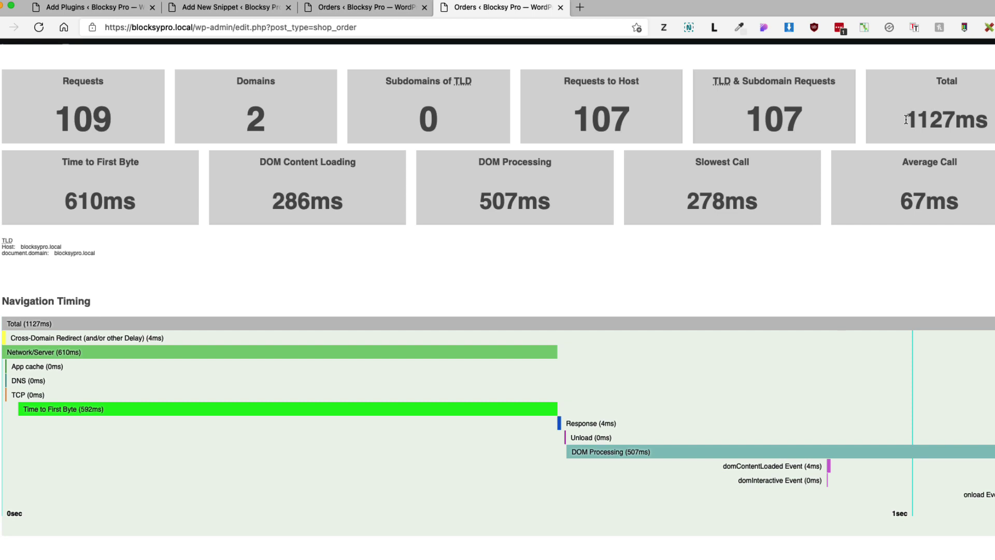
pyautogui.moveTo(123, 123); pyautogui.dragTo(55, 119)
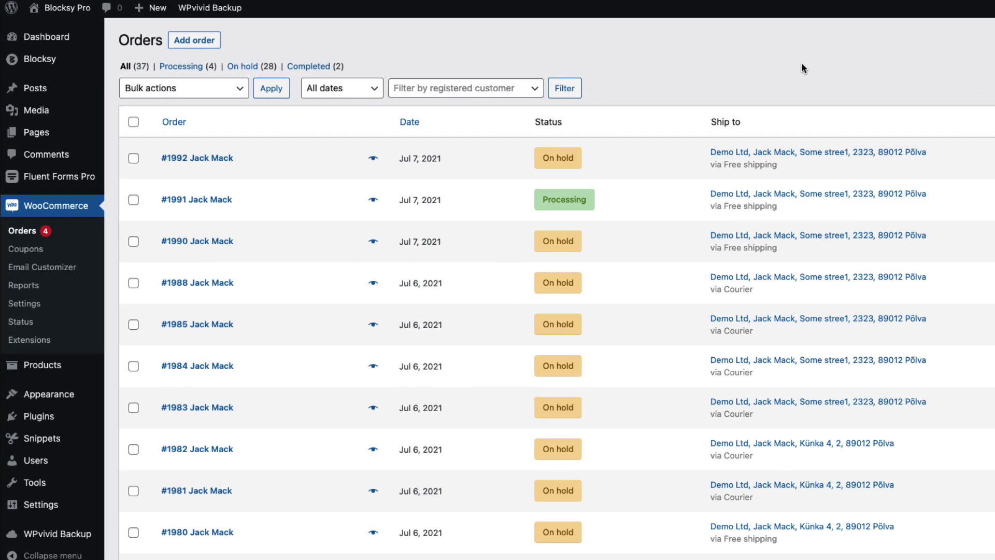
# Check the WooCommerce sales reports, and open the first Gift card product from the products list to look up its ID.
pyautogui.click(21, 288)
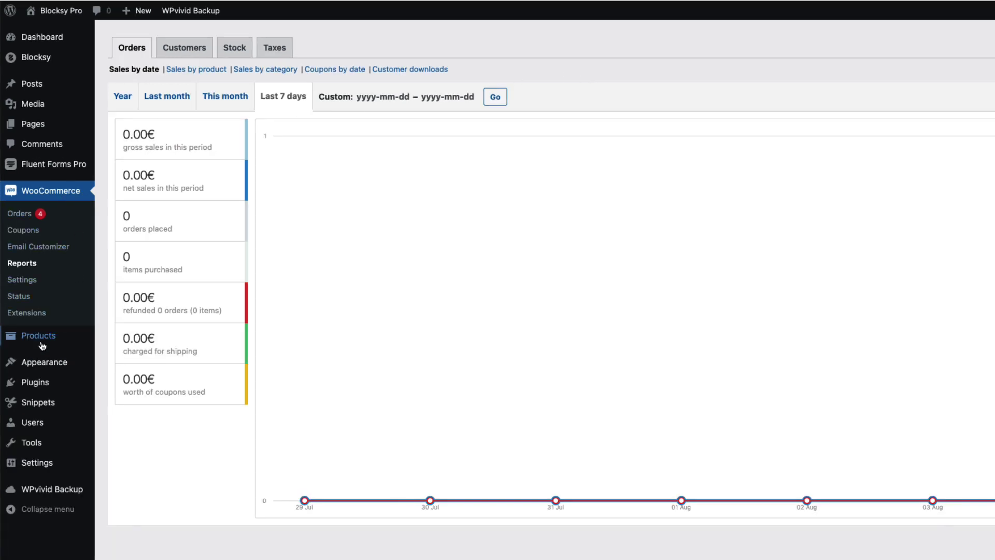
pyautogui.moveTo(42, 346)
pyautogui.click(112, 339)
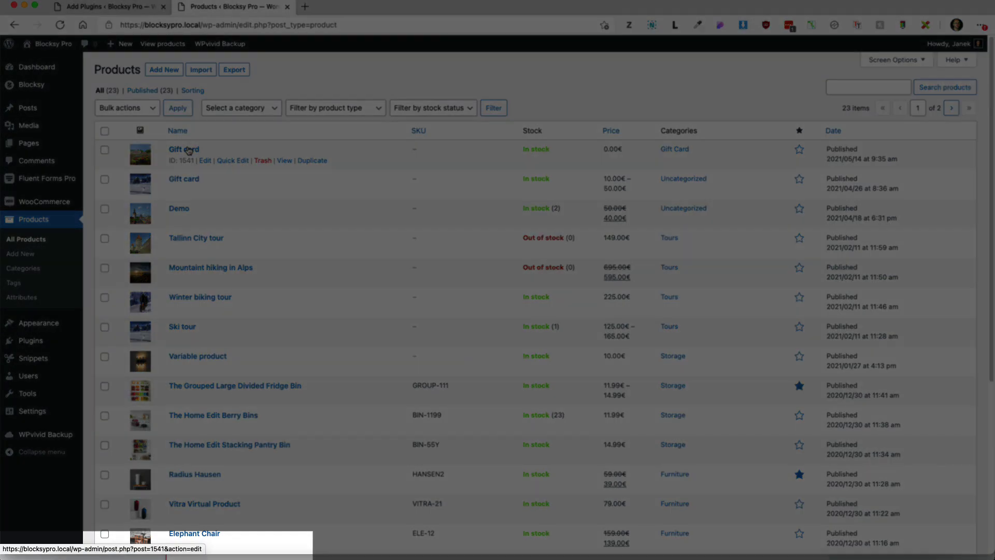
pyautogui.click(188, 150)
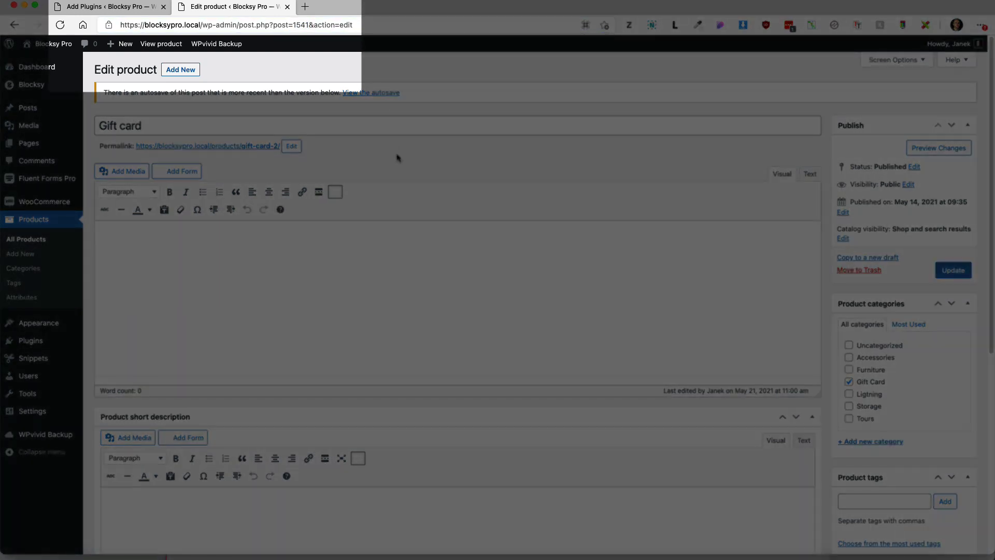
# Insert the ID column code for the manage_edit-product_columns filter into the "Product ID column" snippet, and save and activate it.
pyautogui.moveTo(38, 351)
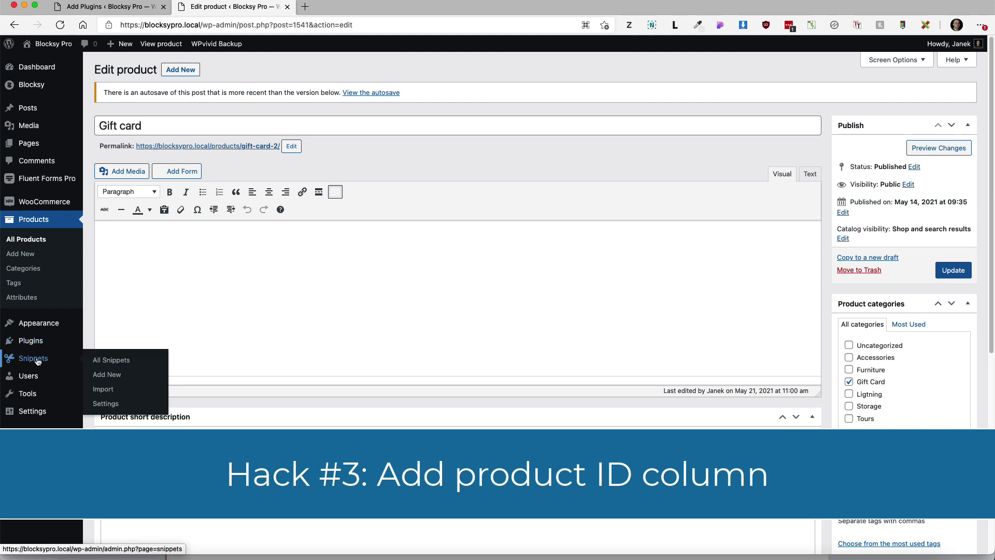
pyautogui.click(110, 376)
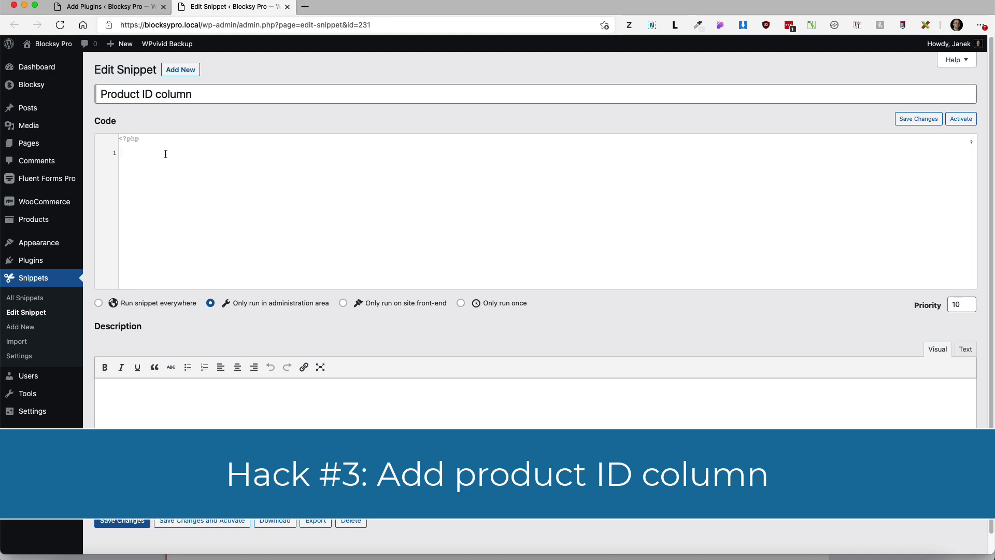
pyautogui.press('super+v')
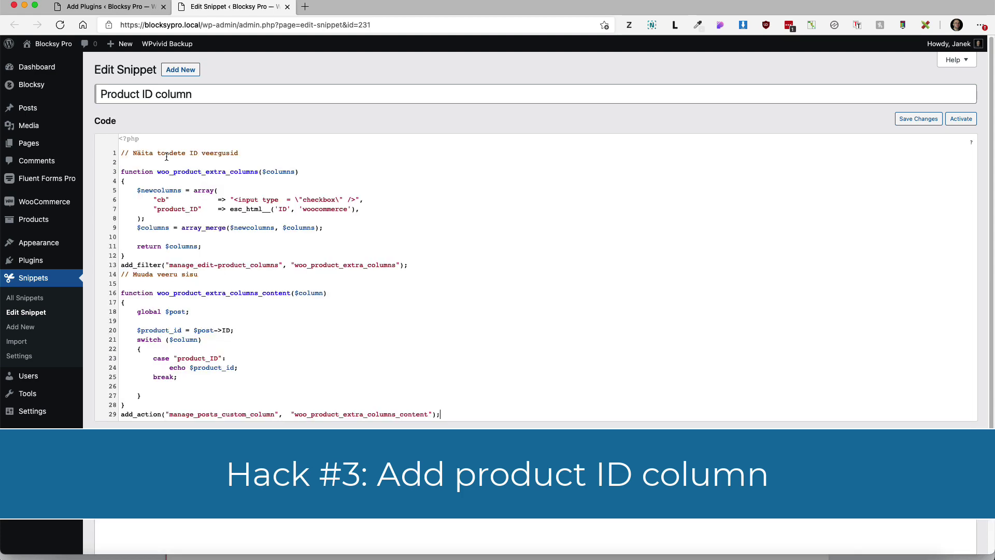
pyautogui.scroll(-5, 323, 310)
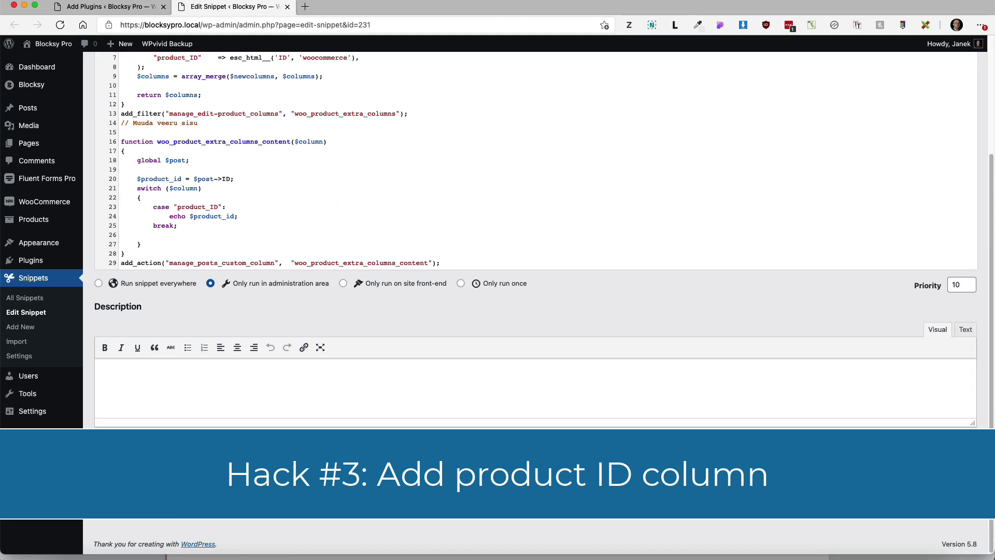
pyautogui.press('super+s')
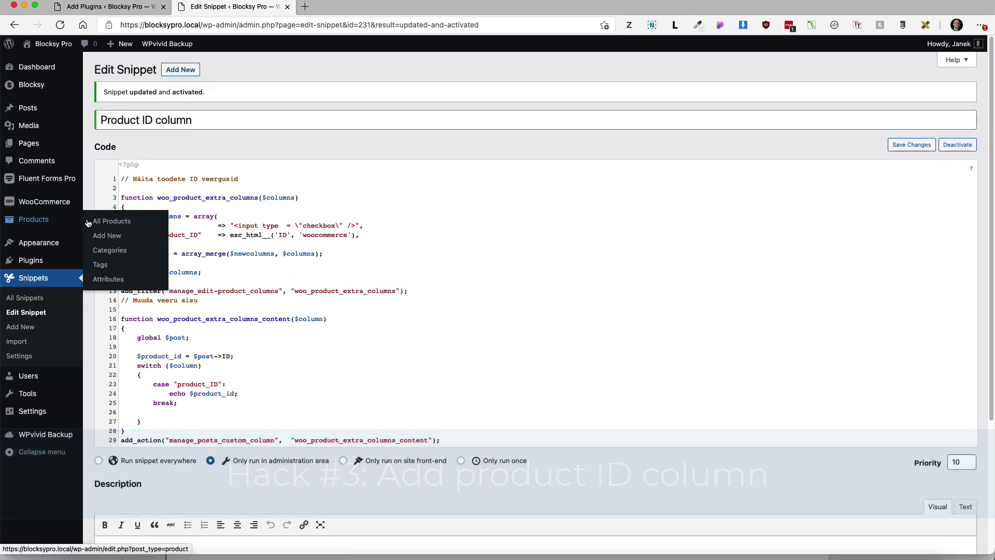
# Toggle the Tags, Featured and Date columns of the products list, leaving all three shown alongside the ID column.
pyautogui.click(90, 222)
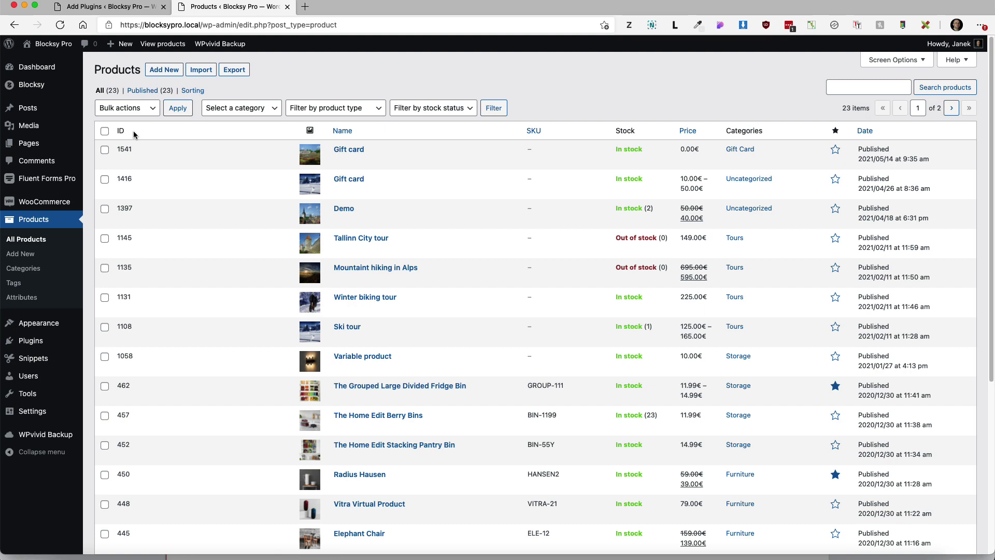
pyautogui.click(896, 59)
pyautogui.click(339, 81)
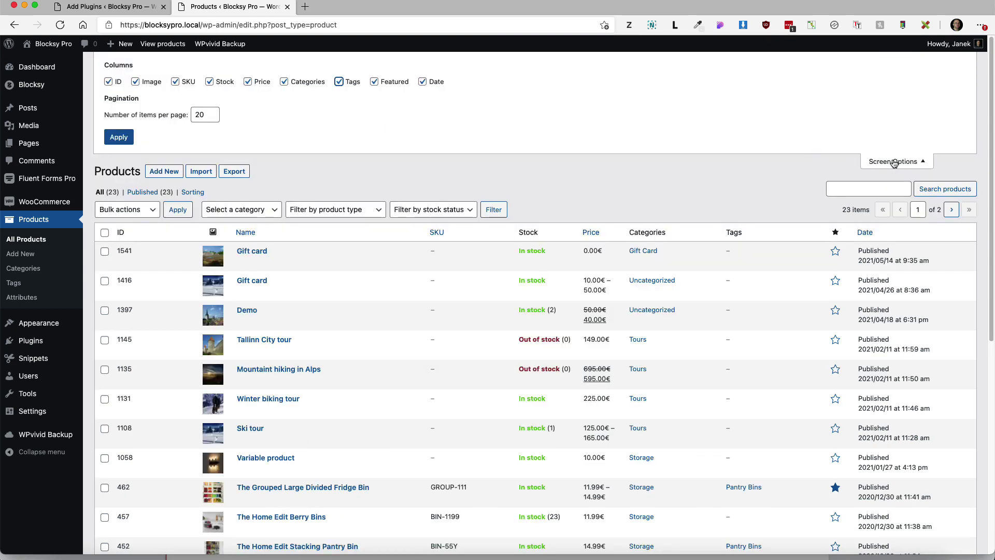
pyautogui.click(339, 81)
pyautogui.click(375, 81)
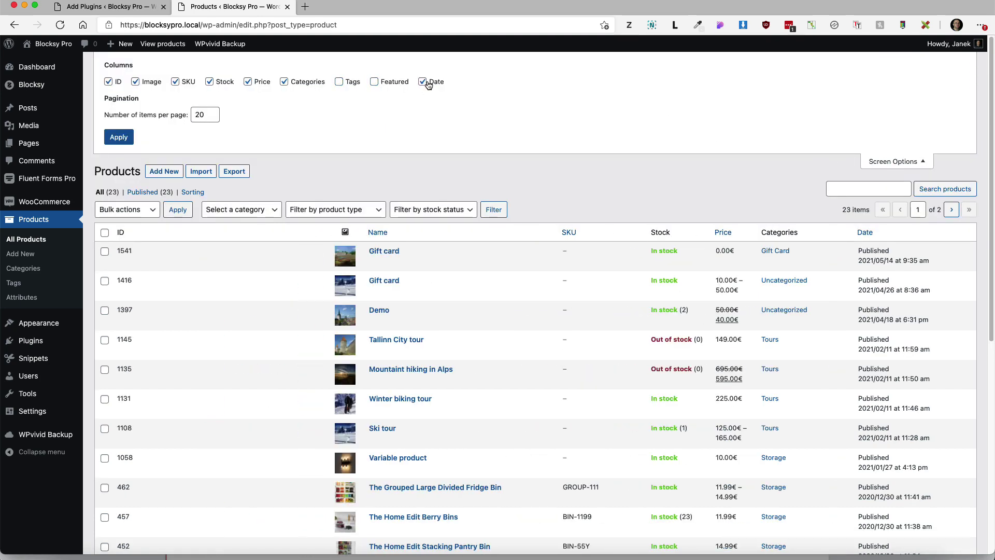
pyautogui.click(428, 84)
pyautogui.click(423, 83)
pyautogui.click(393, 82)
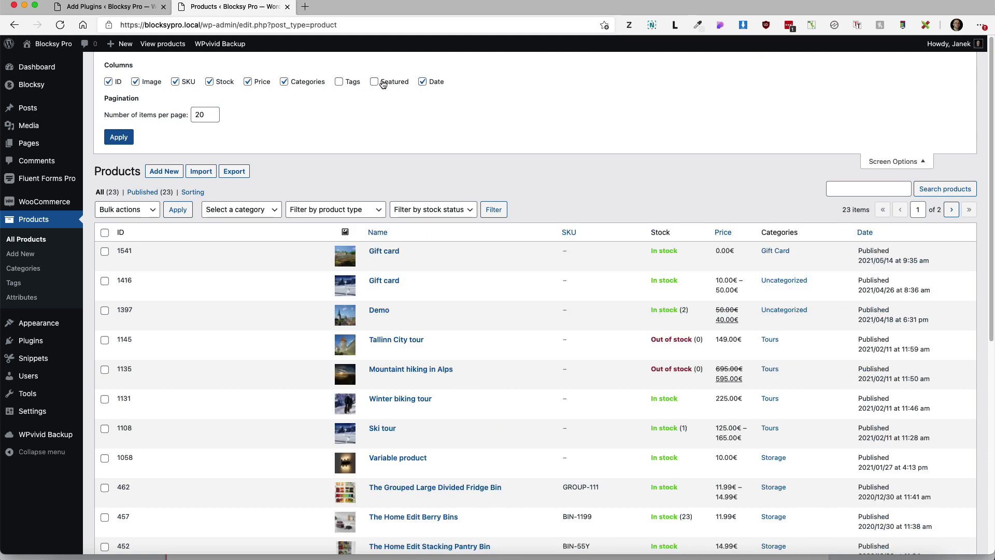
pyautogui.click(339, 81)
pyautogui.click(893, 161)
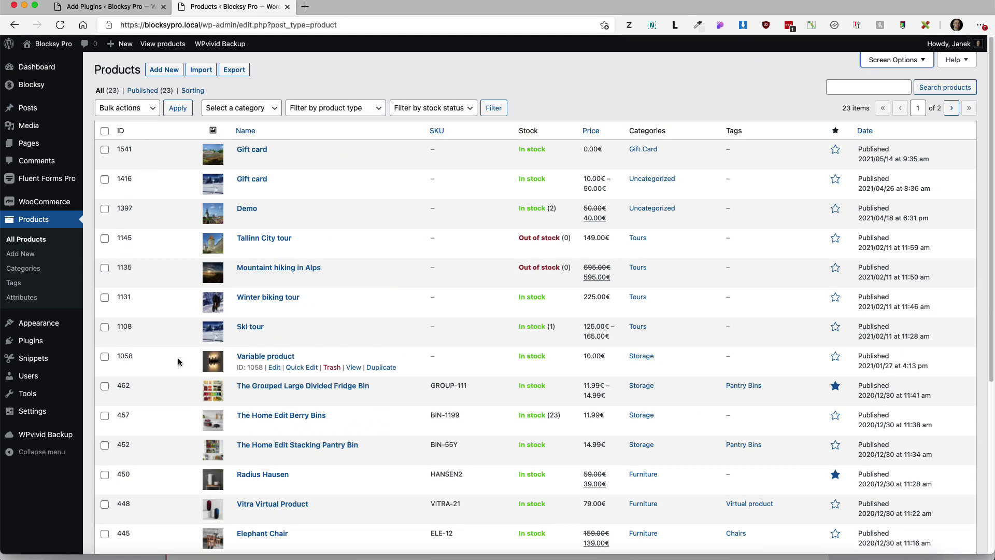
# Look through the Featured column of the products list for items marked as featured.
pyautogui.click(615, 103)
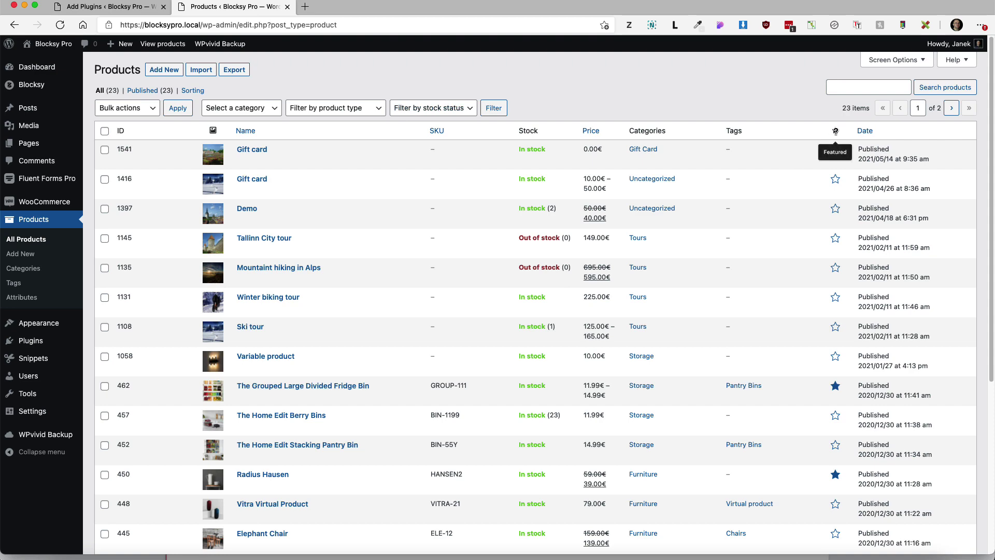
pyautogui.scroll(-3, 838, 275)
pyautogui.scroll(-4, 838, 274)
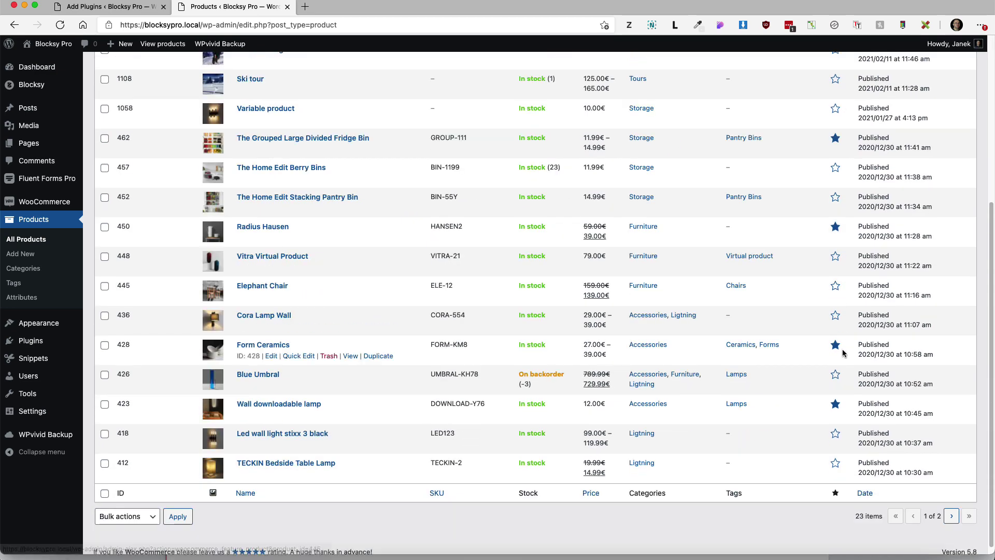
pyautogui.scroll(5, 747, 390)
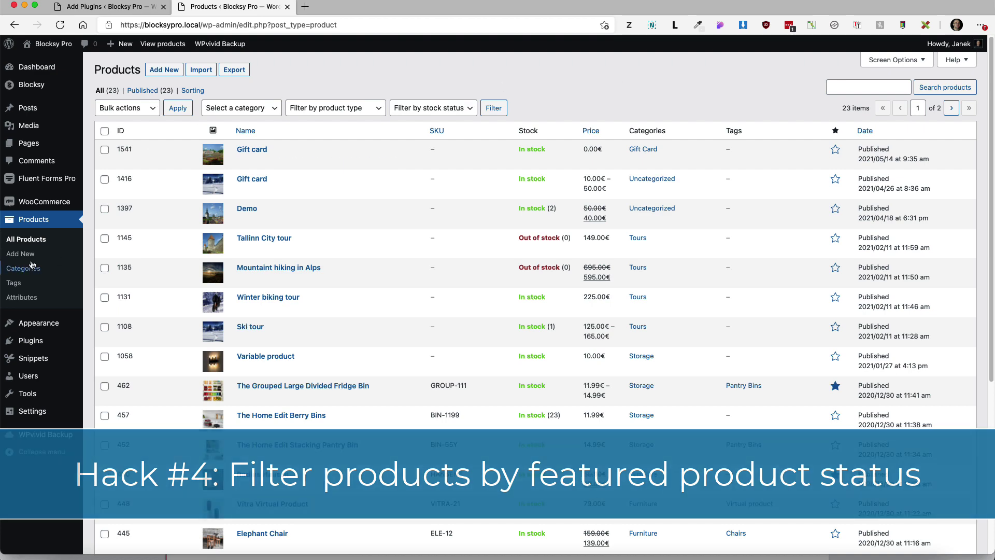
# Insert the product_visibility dropdown filter code into the "Products: Featured and out of stock filter" snippet, and save and activate it.
pyautogui.moveTo(42, 361)
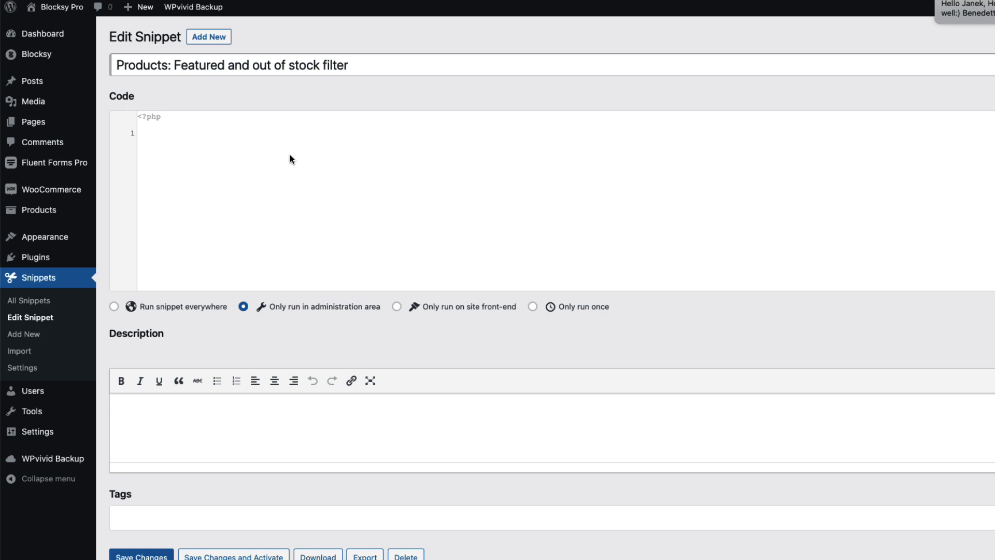
pyautogui.write('add_action(\'restrict_manage_posts\', \'esiletostetud_tooted\'); function esiletostetud_tooted() {     global $typenow;     $post_type = \'product\'; // change to your post type     $taxonomy  = \'product_visibility\'; // change to your taxonomy     if ($typenow == $post_type) {         $selected      = isset($_GET[$taxonomy]) ? $_GET[$taxonomy] : \'\';         $info_taxonomy = get_taxonomy($taxonomy);         wp_dropdown_categories(array(             \'show_option_all\' => __("Show all {$info_taxonomy->label}"),             \'taxonomy\'        => $taxonomy,             \'name\'            => $taxonomy,             \'orderby\'         => \'name\',             \'selected\'        => $selected,             \'show_count\'      => true,             \'hide_empty\'      => true,         ));     }; } add_filter(\'parse_query\', \'esiletostetud_tooted_paring\'); function esiletostetud_tooted_paring($query) {     global $pagenow;     $post_type = \'product\'; // change to your post type     $taxonomy  = \'product_visibility\'; // change to your taxonomy     $q_vars    = &$query->query_vars;     if ( $pagenow == \'edit.php\' && isset($q_vars[\'post_type\']) && $q_vars[\'post_type\'] == $post_type && isset($q_vars[$taxonomy]) && is_numeric($q_vars[$taxonomy]) && $q_vars[$taxonomy] != 0 ) {         $term = get_term_by(\'id\', $q_vars[$taxonomy], $taxonomy);         $q_vars[$taxonomy] = $term->slug;     } }')
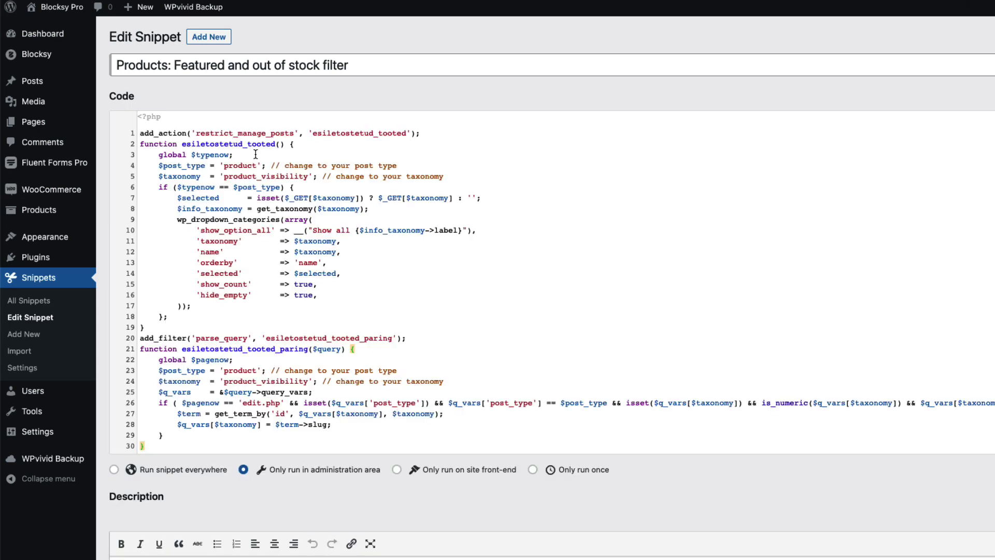
pyautogui.moveTo(350, 230); pyautogui.dragTo(312, 230)
pyautogui.click(345, 234)
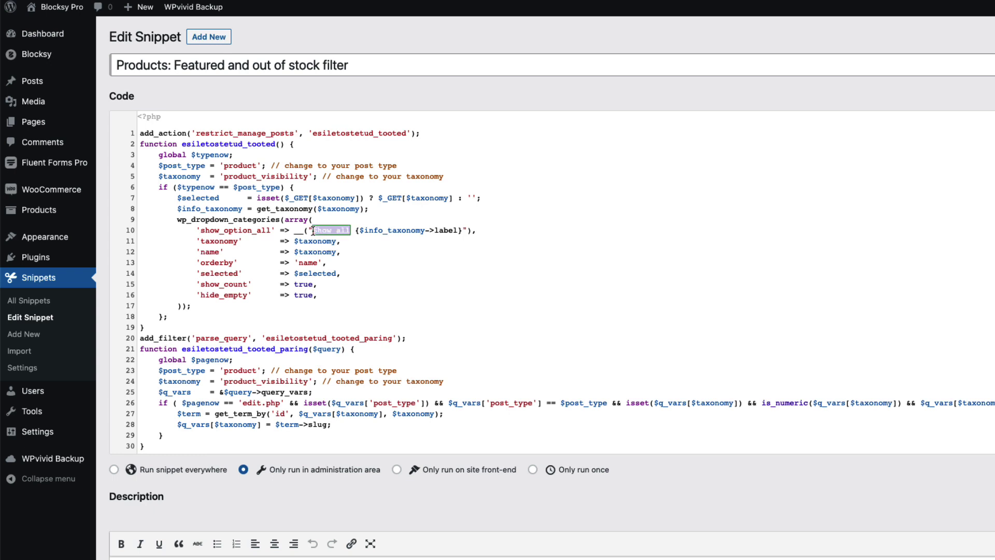
pyautogui.click(396, 274)
pyautogui.scroll(-4, 385, 302)
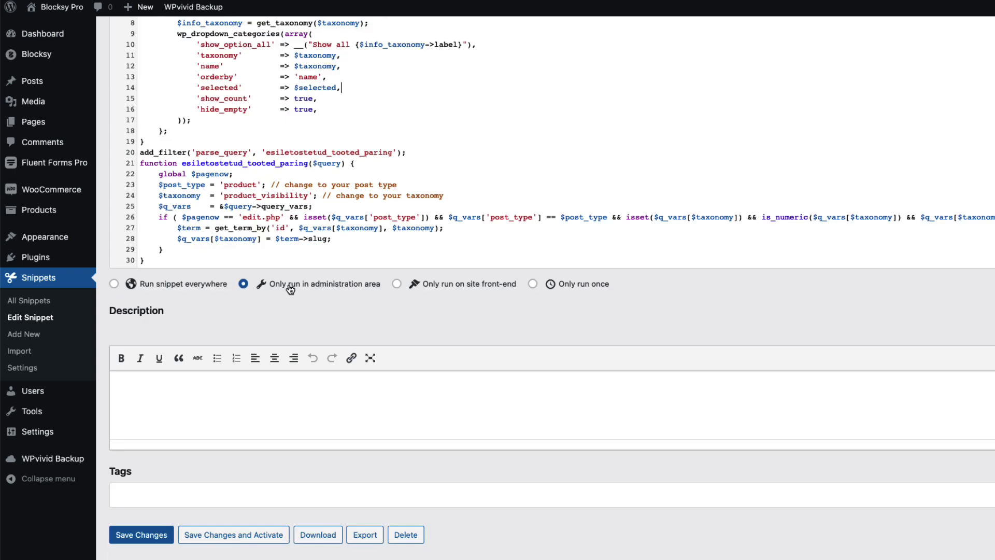
pyautogui.click(231, 536)
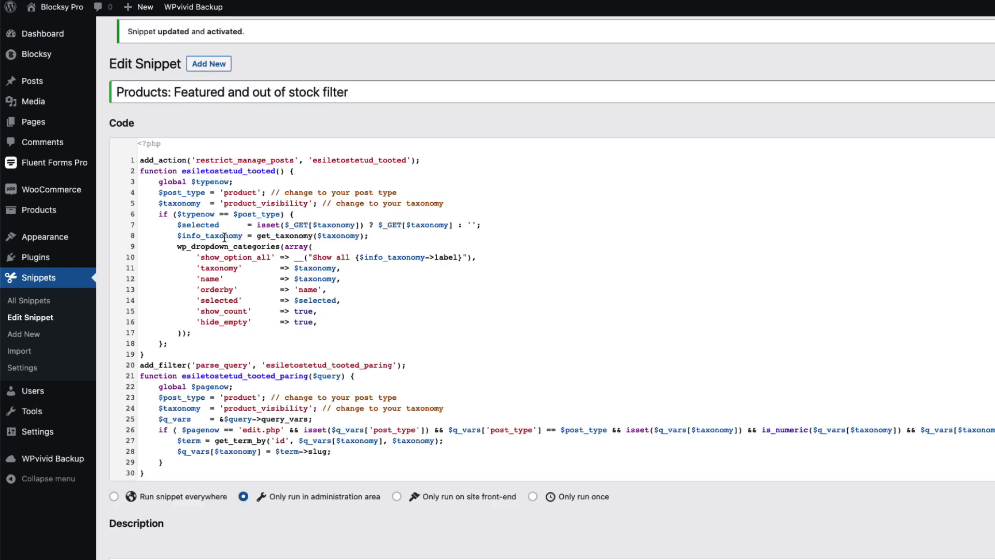
# Open the products list and filter it by the featured product visibility.
pyautogui.moveTo(47, 242)
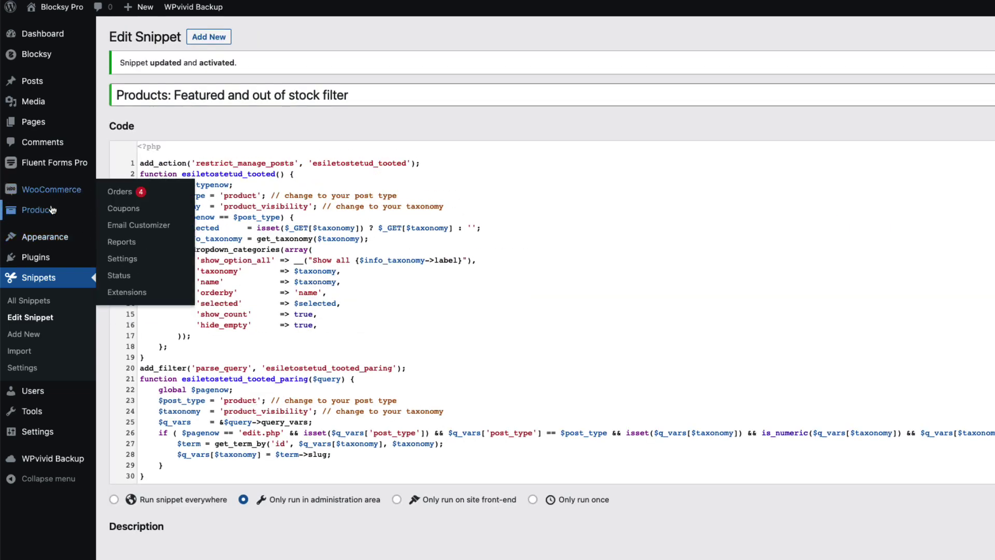
pyautogui.click(93, 215)
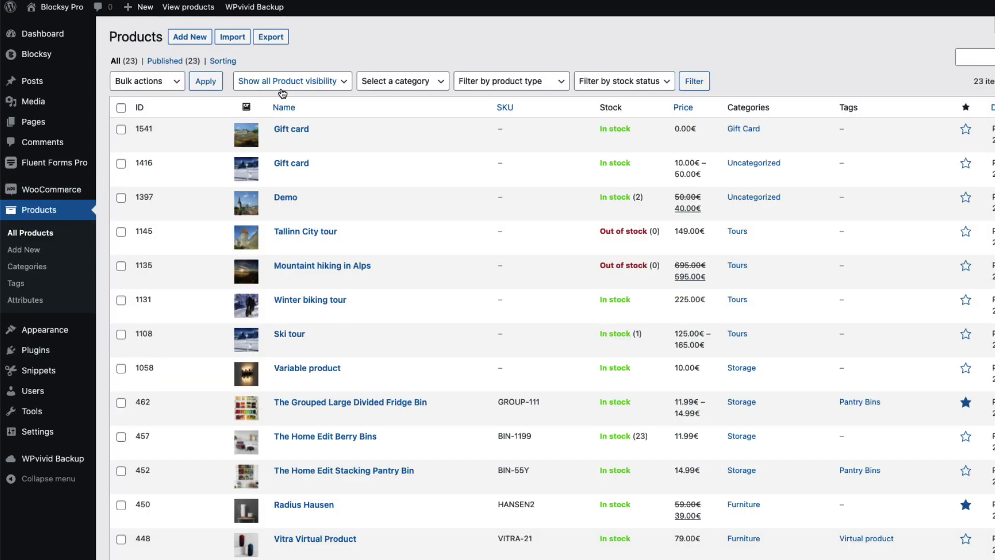
pyautogui.click(311, 86)
pyautogui.click(277, 110)
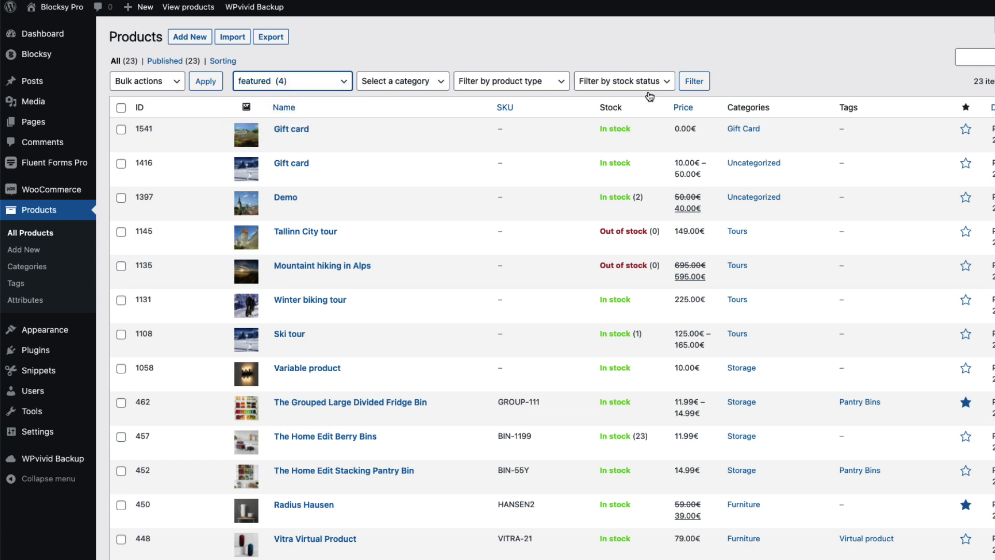
pyautogui.click(697, 84)
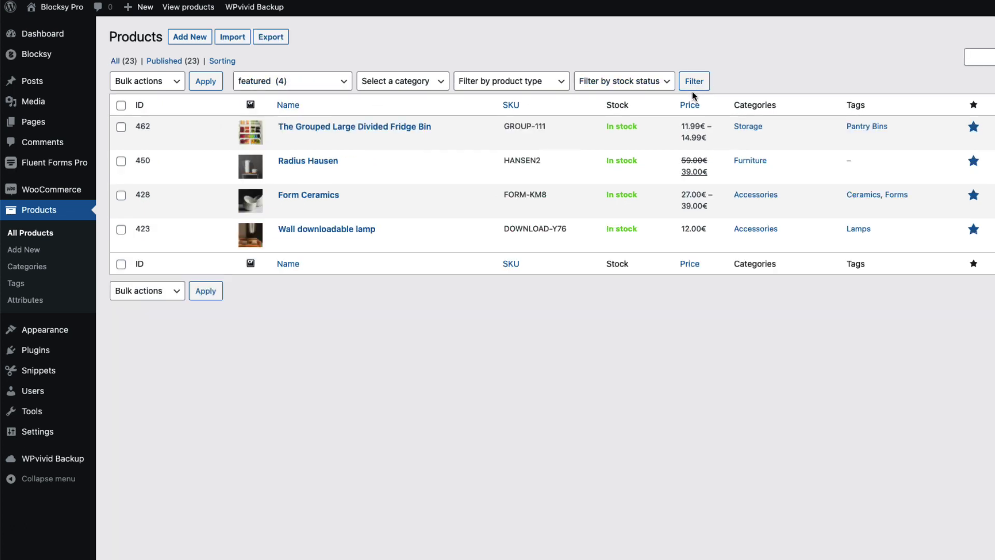
# Compare the product visibility filter options with the stock status options, keeping featured as the selected visibility.
pyautogui.click(271, 81)
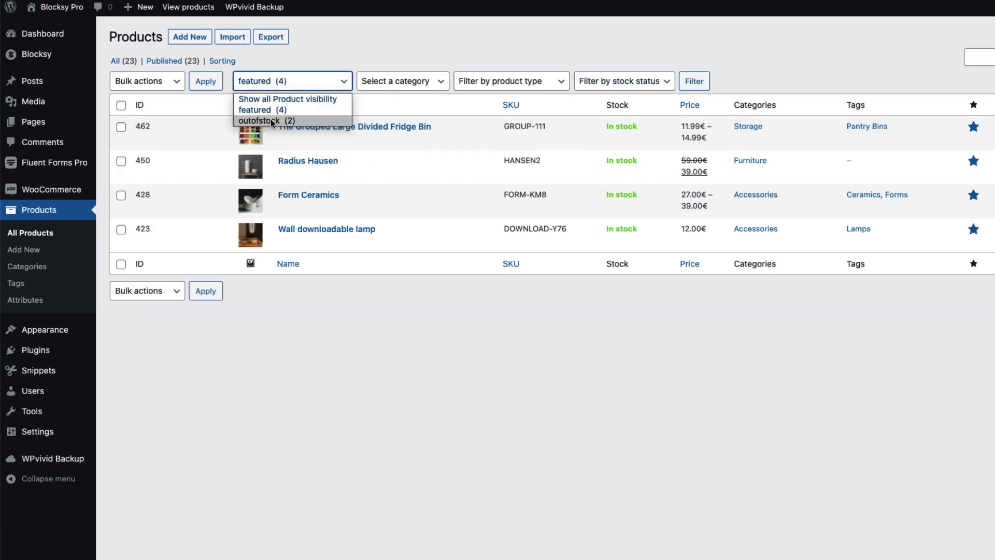
pyautogui.click(553, 69)
pyautogui.click(647, 82)
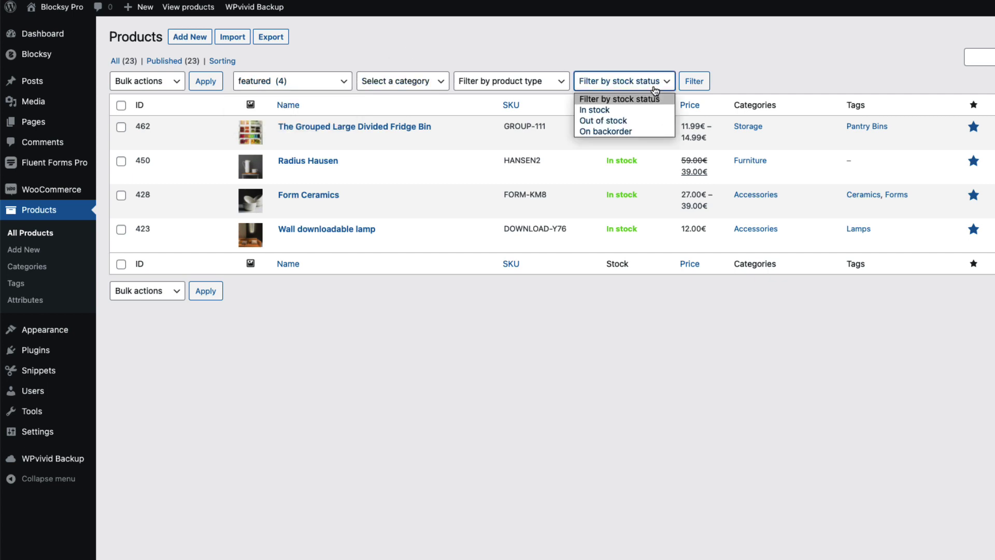
pyautogui.click(718, 106)
pyautogui.click(275, 81)
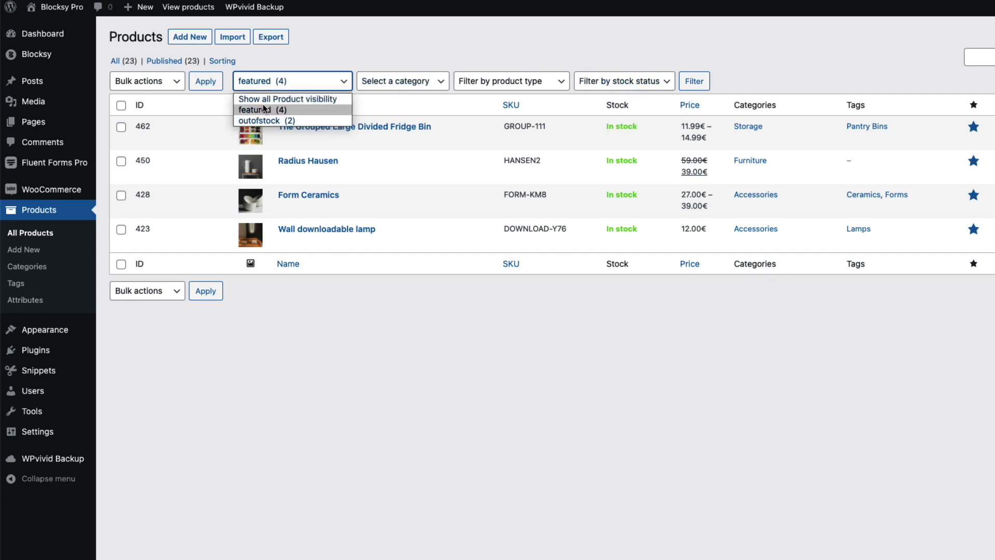
pyautogui.click(265, 109)
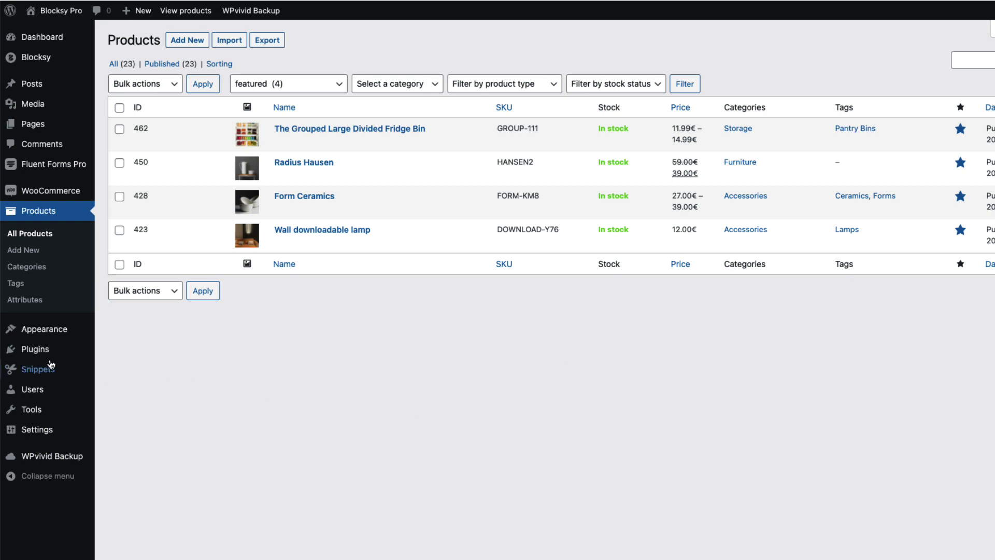
# Insert the tax class and tax status column code into a new snippet titled "PRODUCTS: Tax class+ tax status column".
pyautogui.moveTo(46, 369)
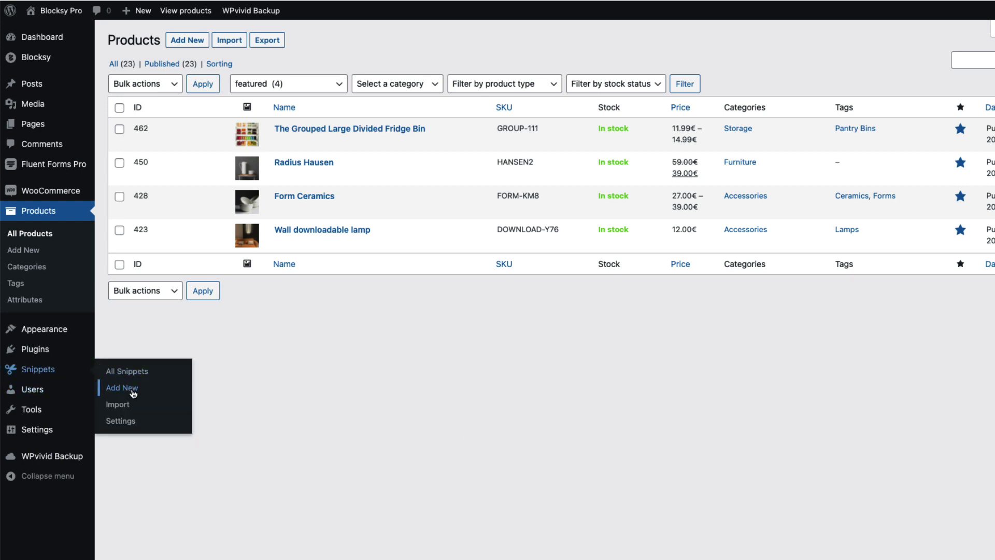
pyautogui.click(122, 388)
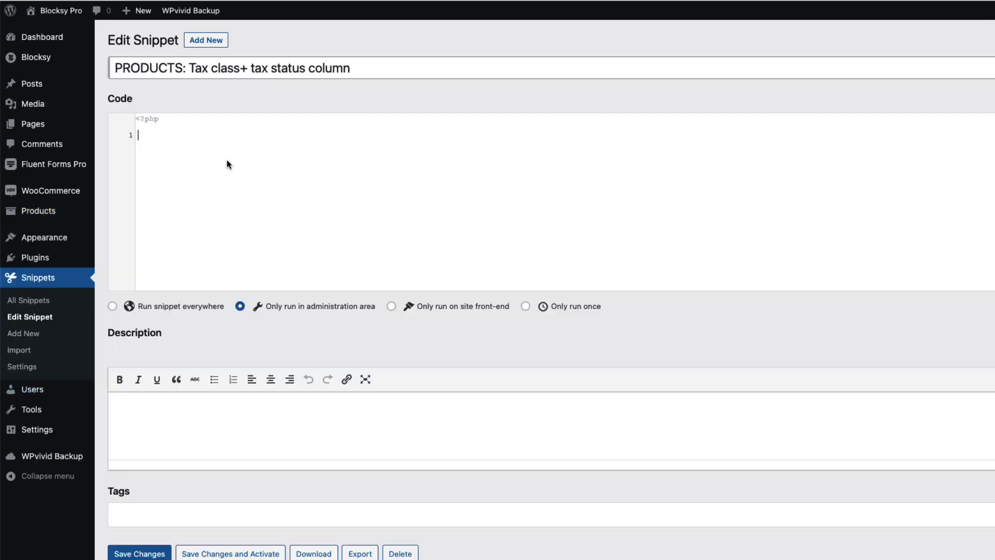
pyautogui.click(212, 141)
pyautogui.press('super+v')
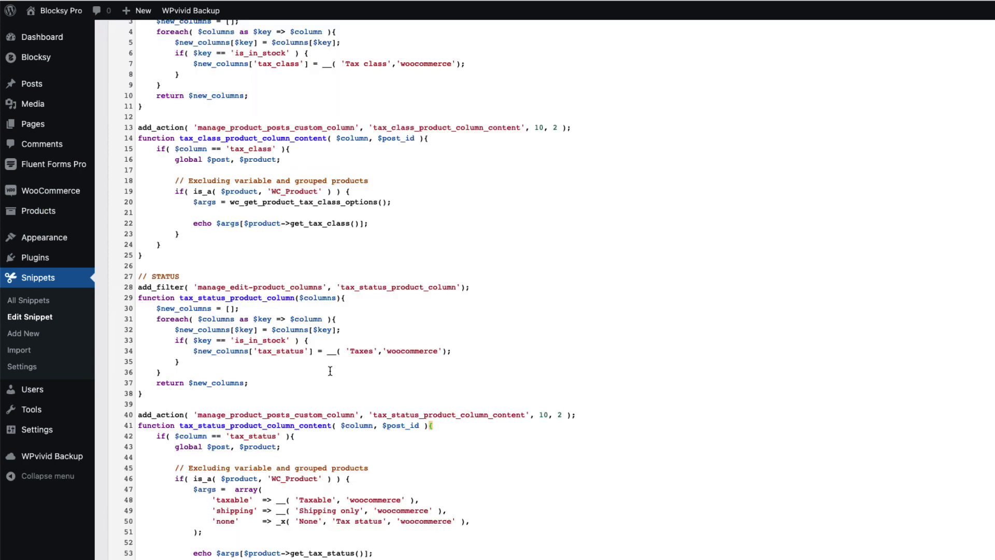
pyautogui.scroll(5, 330, 371)
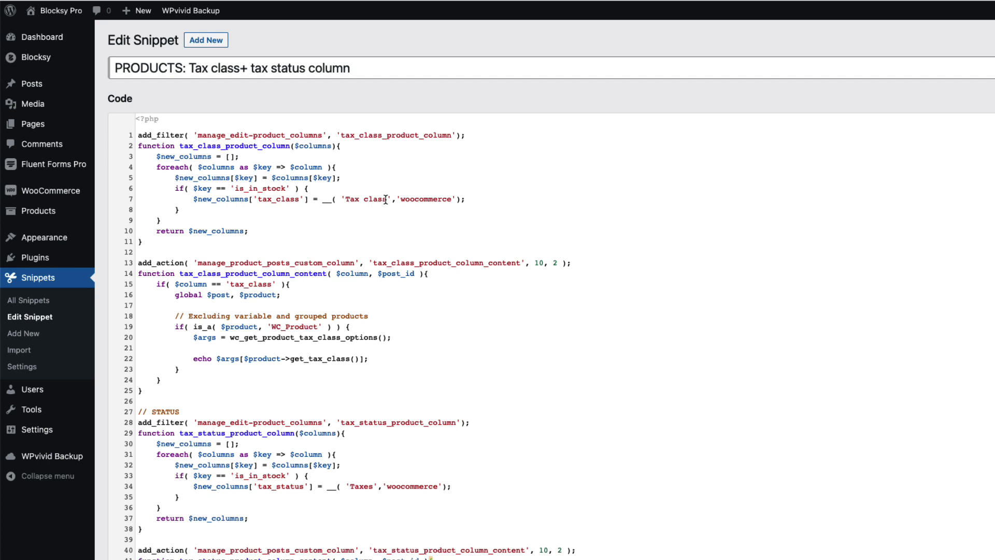
# Examine the translatable labels in the tax snippet: the Tax class and Taxes column names and the Taxable, Shipping only and None options.
pyautogui.moveTo(386, 198); pyautogui.dragTo(345, 199)
pyautogui.scroll(-5, 372, 208)
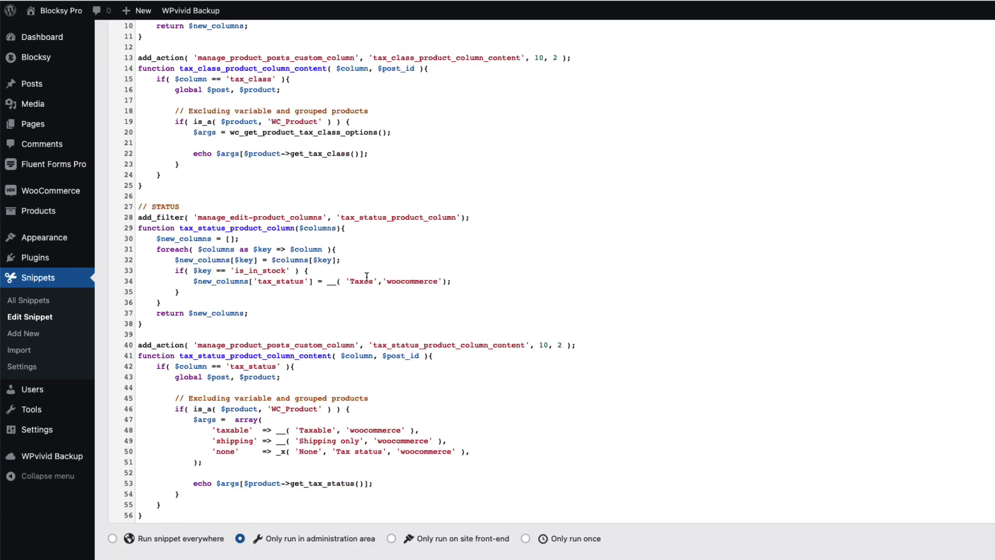
pyautogui.moveTo(373, 282); pyautogui.dragTo(348, 282)
pyautogui.moveTo(332, 430); pyautogui.dragTo(304, 451)
pyautogui.scroll(-5, 305, 452)
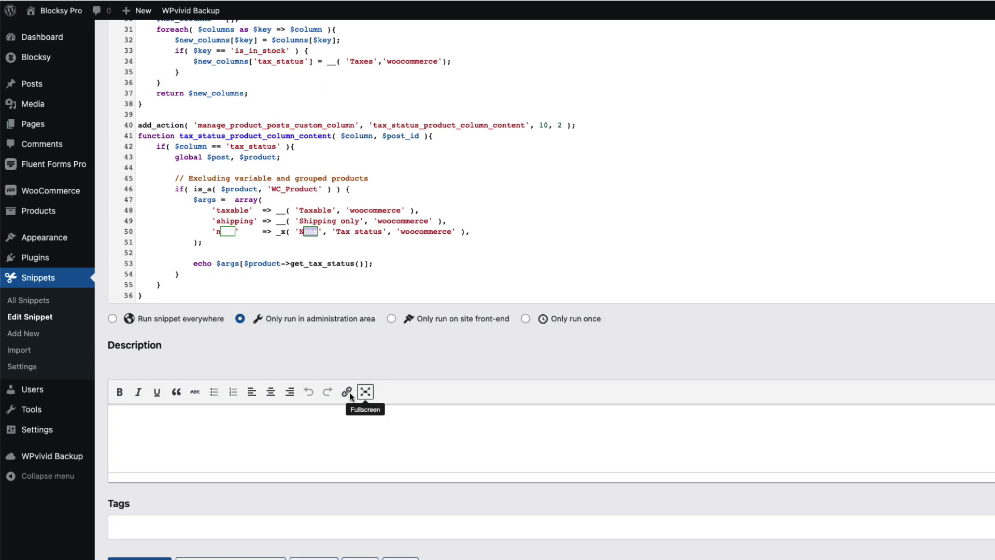
# Save and activate the tax class and tax status column snippet, and open the products list.
pyautogui.click(234, 558)
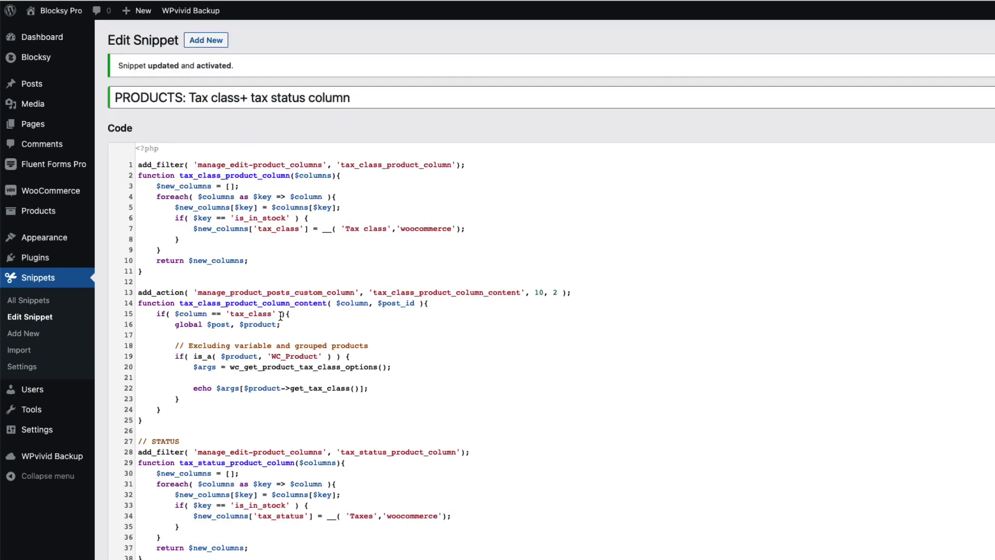
pyautogui.moveTo(72, 212)
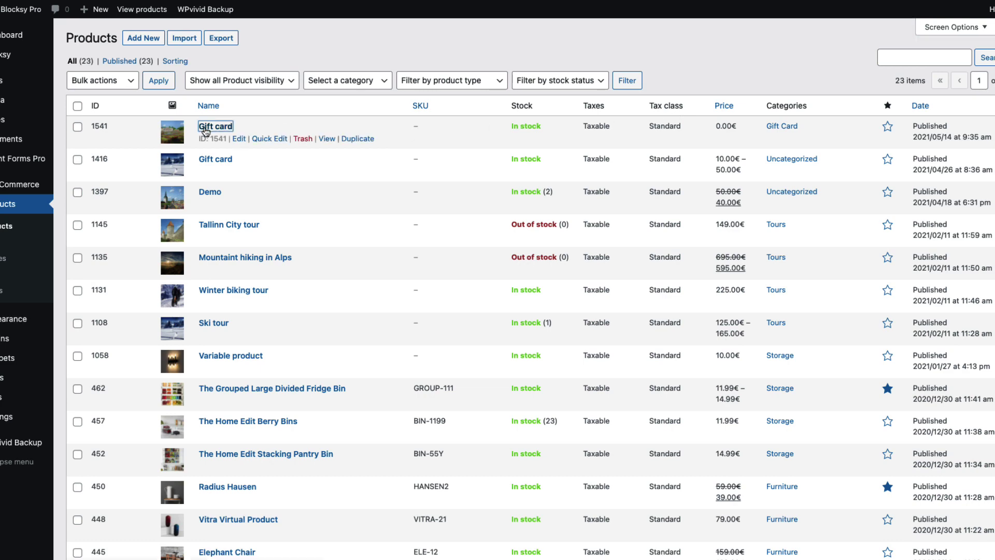
# Set the first Gift card product's tax status to Shipping only and tax class to Zero rate, update it and check its row in the list.
pyautogui.click(212, 127)
pyautogui.scroll(-7, 258, 258)
pyautogui.click(358, 381)
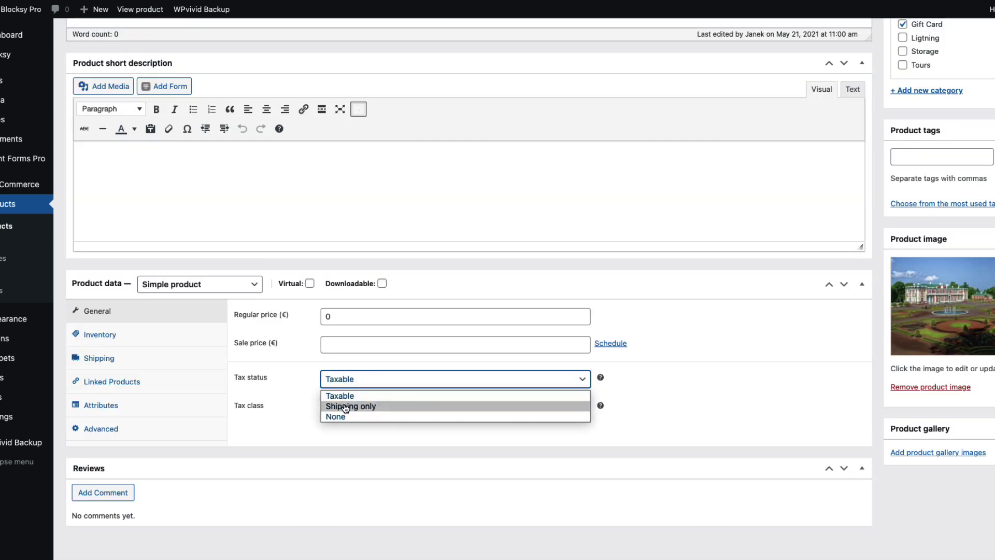
pyautogui.click(343, 404)
pyautogui.click(360, 408)
pyautogui.click(343, 445)
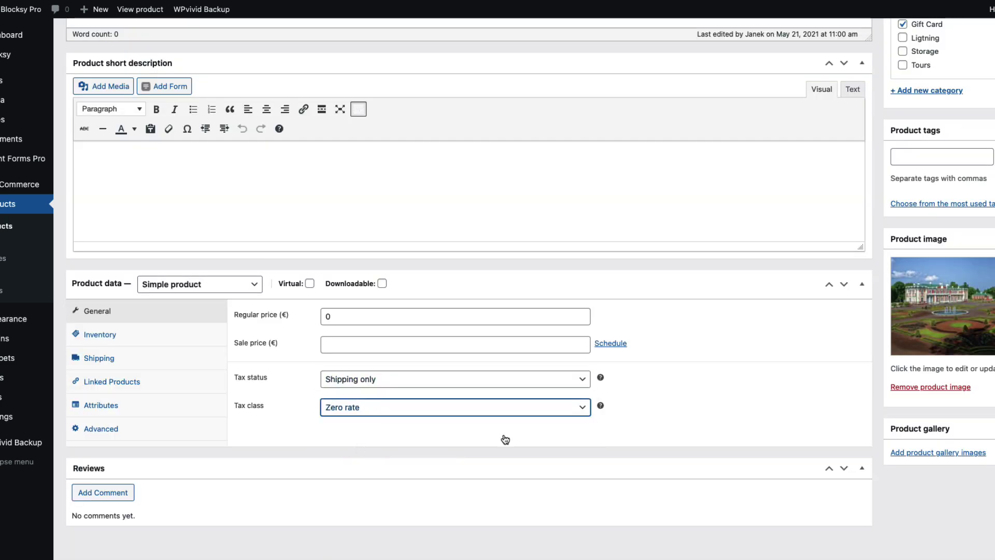
pyautogui.scroll(6, 814, 262)
pyautogui.click(984, 212)
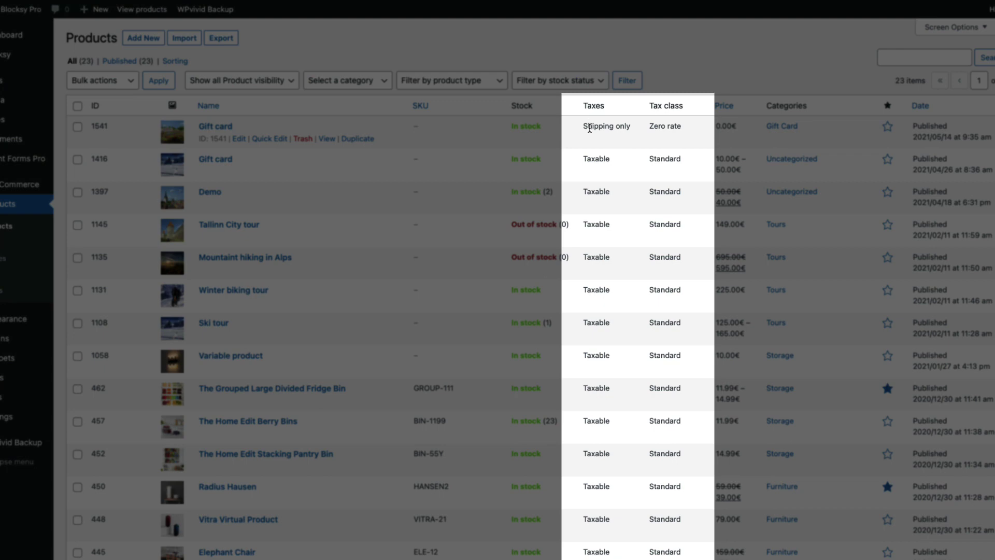
pyautogui.moveTo(652, 127); pyautogui.dragTo(682, 127)
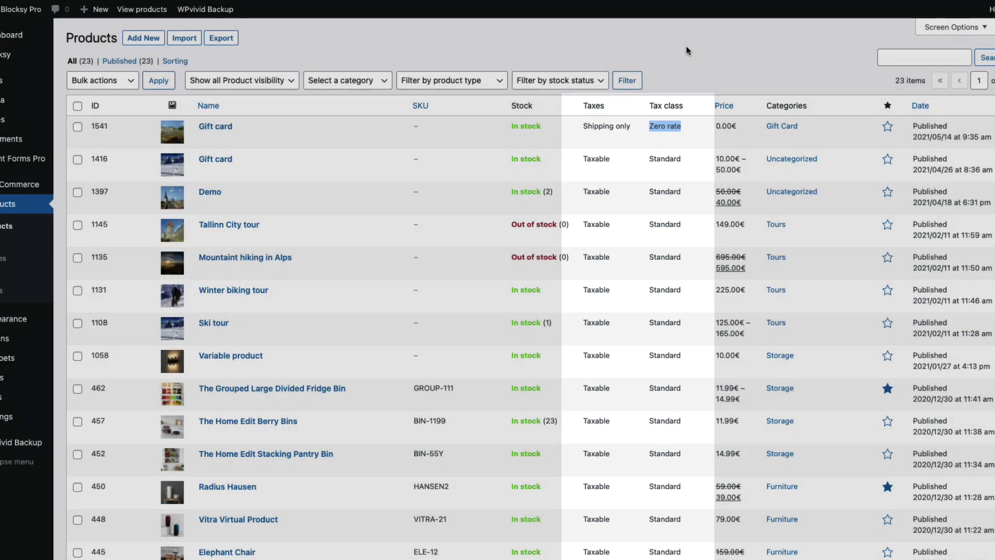
pyautogui.click(688, 50)
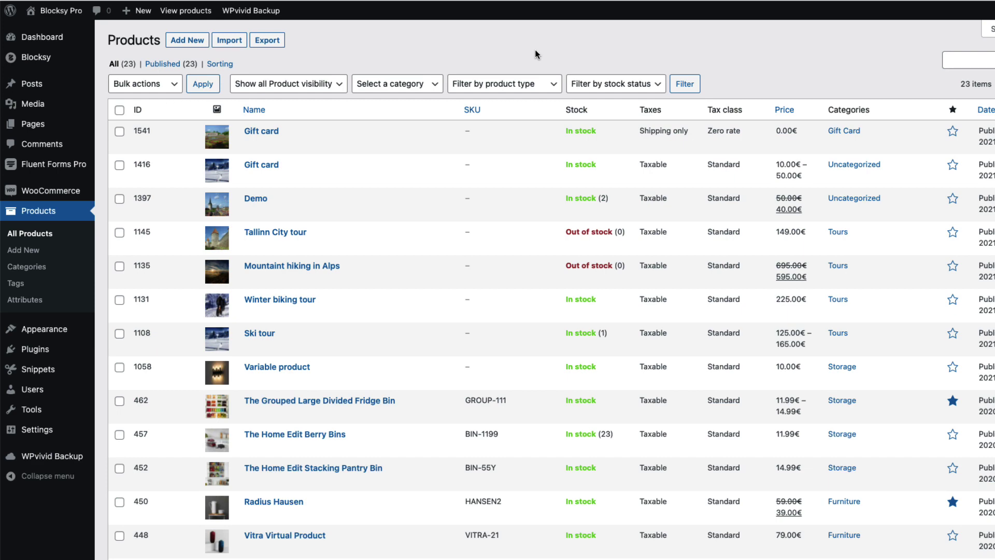
# Open the orders list and review which status changes the bulk actions offer.
pyautogui.moveTo(64, 324)
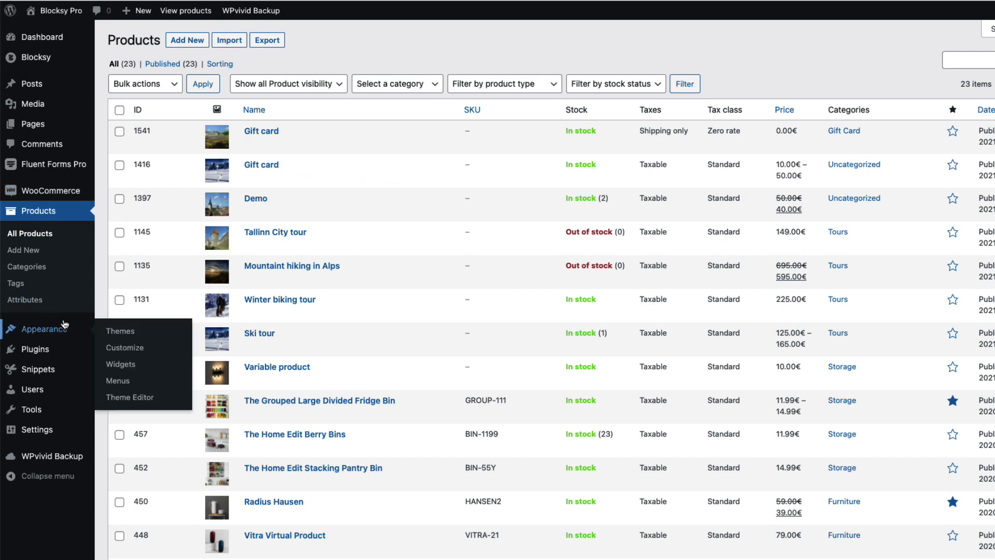
pyautogui.moveTo(57, 196)
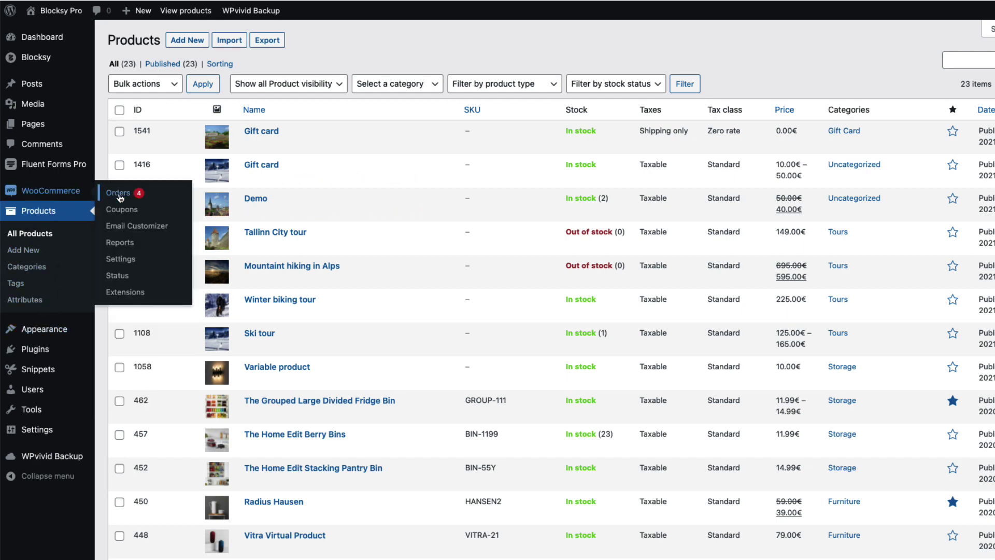
pyautogui.click(119, 193)
pyautogui.click(193, 85)
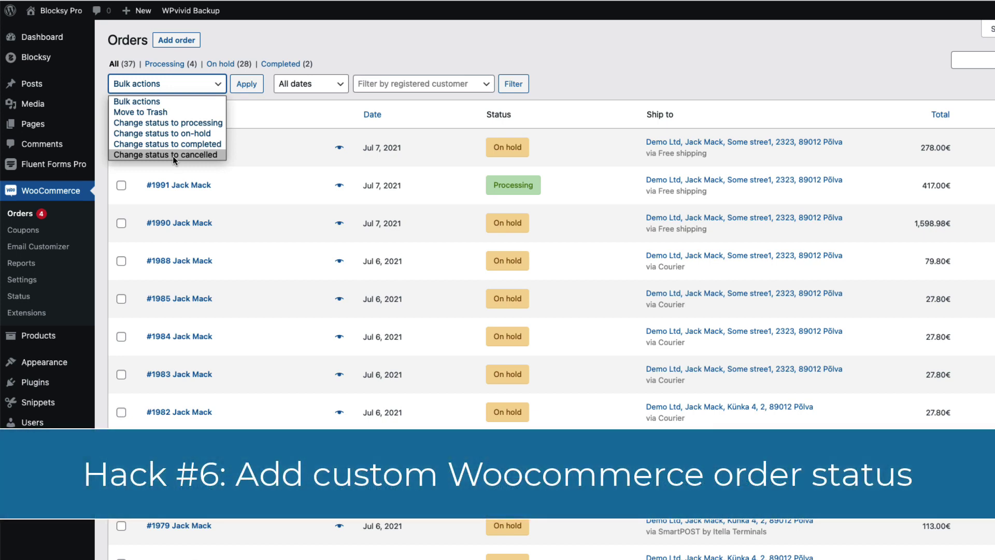
pyautogui.click(433, 53)
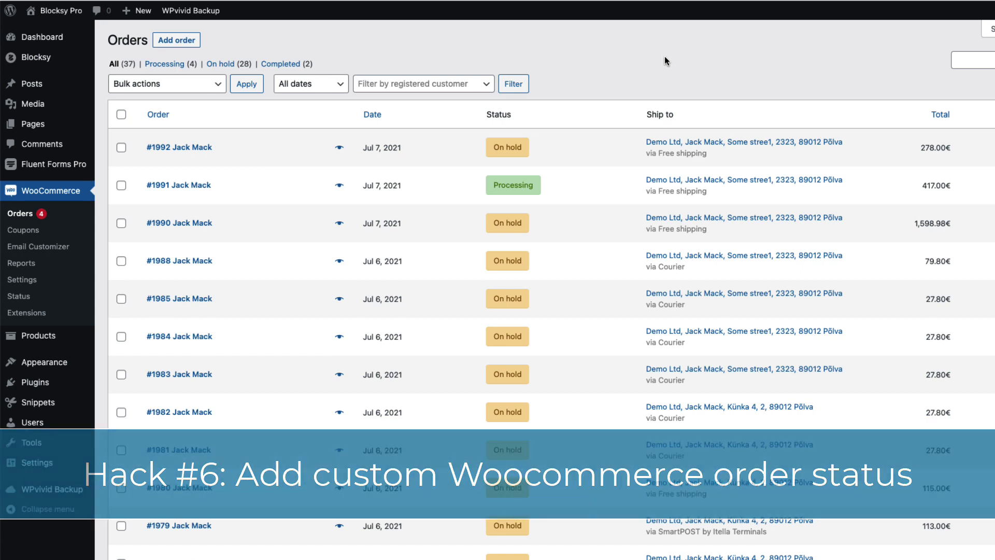
# Create a snippet titled "Add new order status" containing the custom order status code, with In-progress as the status label.
pyautogui.moveTo(36, 404)
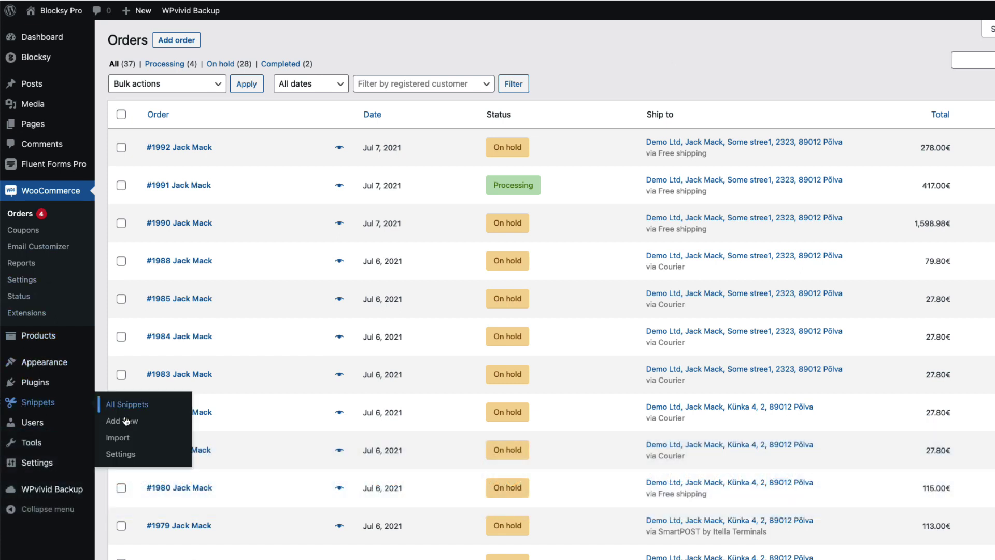
pyautogui.click(131, 419)
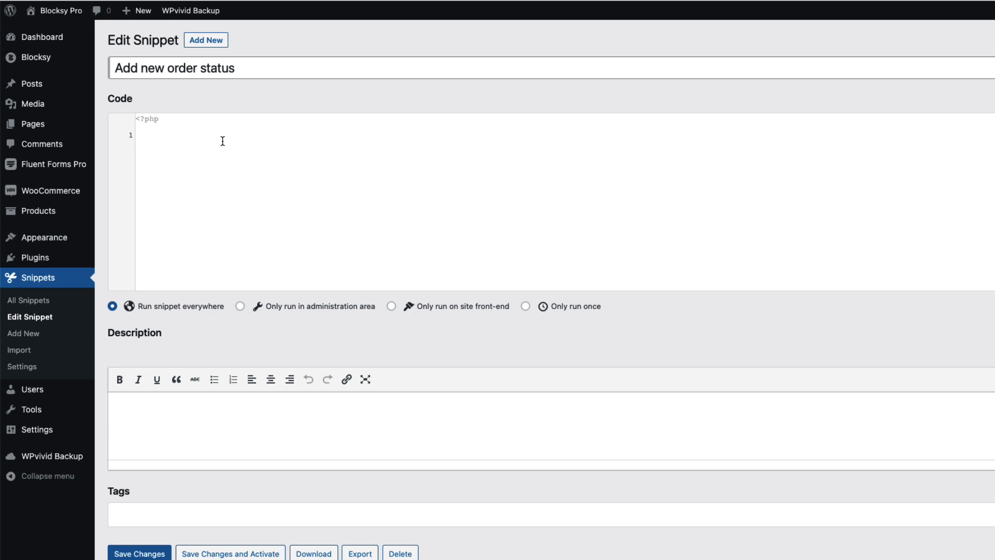
pyautogui.write('function register_in_progress_order_status() { \tregister_post_status( \'wc-invoiced\', array( \t\t\t\'label\' => _x( \'Invoiced\', \'Order Status\', \'woocommerce\' ), \t\t\t\'public\' => true, \t\t\t\'exclude_from_search\' => false, \t\t\t\'show_in_all_admin_list\' => true, \t\t\t\'show_in_admin_status_list\' => true, \t\t\t\'label_count\' => _n_noop( \'In-progress <span class="count">(%s)</span>\', \'In-progress <span class="count">(%s)</span>\', \'woocommerce\' ) \t\t) \t); }  add_action( \'init\', \'register_in_progress_order_status\' );  function my_invoiced_order_status( $order_statuses ){ \t$order_statuses[\'wc-invoiced\'] = _x( \'In-progress\', \'Order Status\', \'woocommerce\' ); \treturn $order_statuses;  } add_filter( \'wc_order_statuses\', \'my_invoiced_order_status\' );  function show_in_bulk_actions() { \tglobal $post_type;  \tif( \'shop_order\' == $post_type ) { \t\t?> \t\t\t<script type="text/javascript"> \t\t\t\tjQuery(document).ready(function(){ \t\t\t\t\tjQuery(\'<option>\').val(\'mark_invoiced\').text(\'<?php _e( \'Change Status to In-progress\',\'woocommerce\' ); ?>\').appendTo("select[name=\'action\']"); \t\t\t\t\tjQuery(\'<option>\').val(\'mark_invoiced\').text(\'<?php _e( \'Change Status to In-progress\',\'woocommerce\' ); ?>\').appendTo("select[name=\'action2\']"); \t\t\t\t}); \t\t\t</script> \t\t<?php \t} }  add_action( \'admin_footer\', \'show_in_bulk_actions\' );')
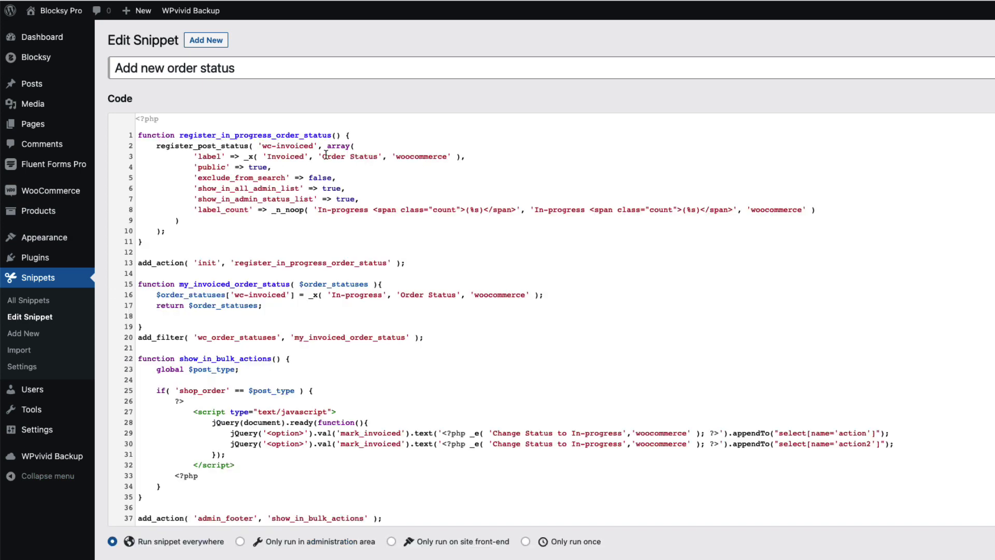
pyautogui.hotkey('ctrl', 'z')
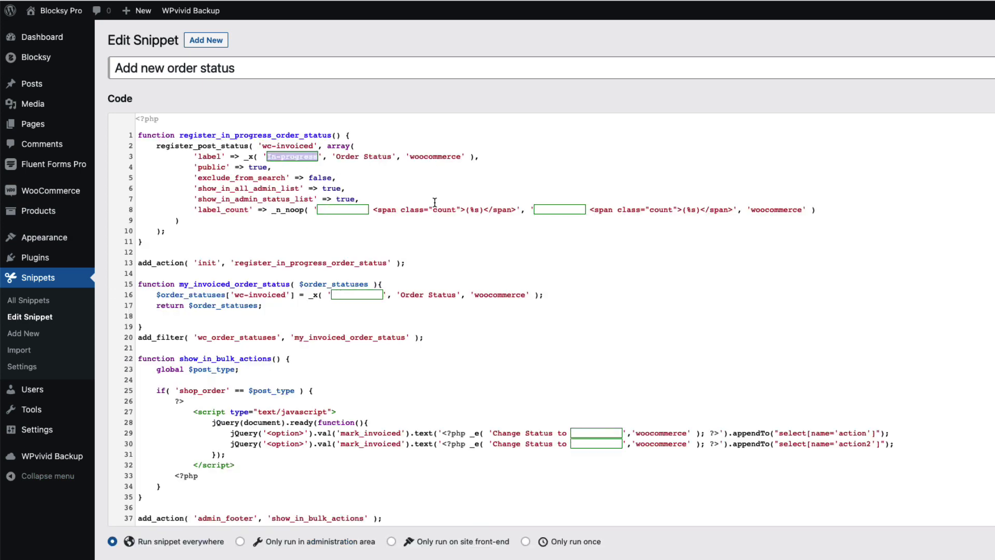
# Examine every place in the order status code where the In-progress label occurs, including the count labels and bulk action texts.
pyautogui.click(434, 189)
pyautogui.moveTo(371, 210); pyautogui.dragTo(318, 210)
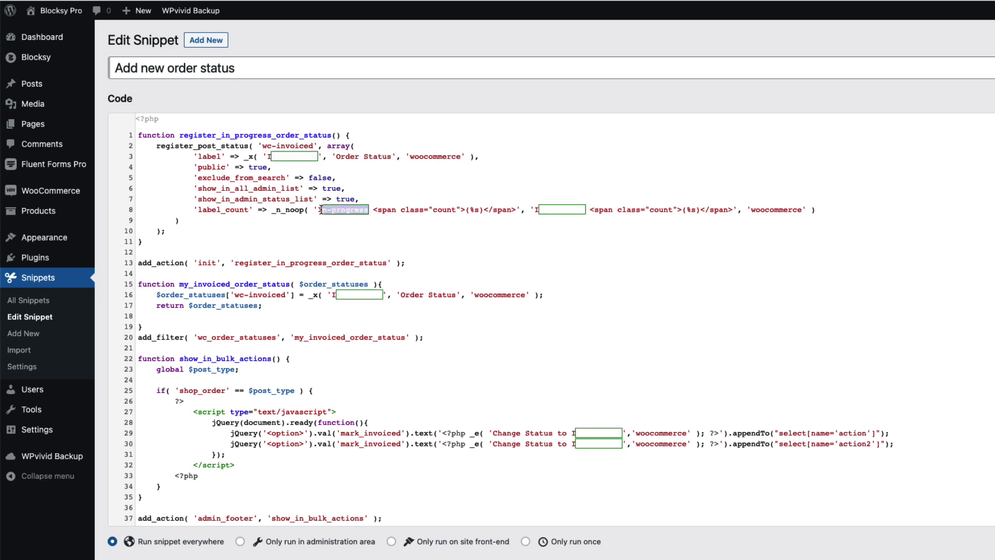
pyautogui.click(544, 229)
pyautogui.moveTo(585, 210); pyautogui.dragTo(541, 212)
pyautogui.click(532, 217)
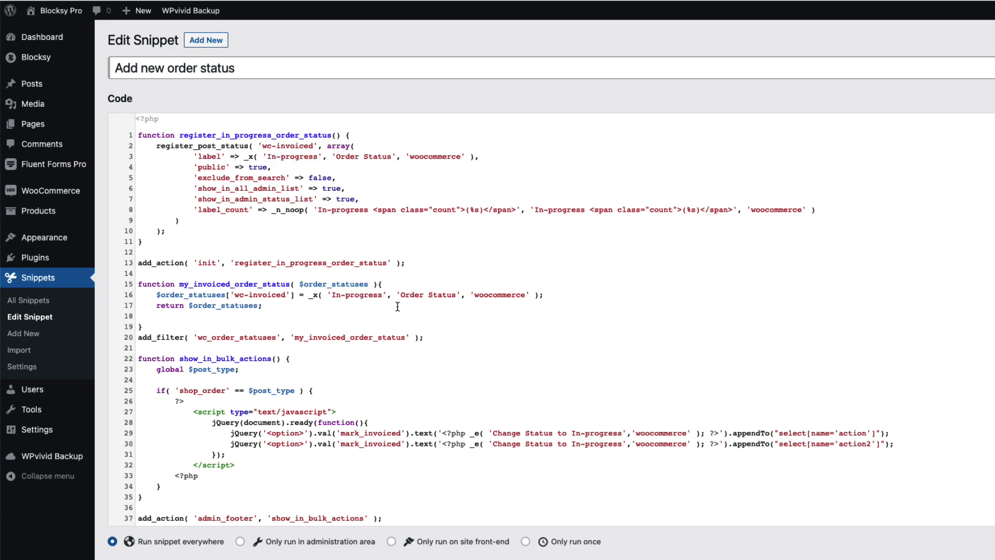
pyautogui.moveTo(382, 295); pyautogui.dragTo(332, 296)
pyautogui.scroll(-3, 332, 297)
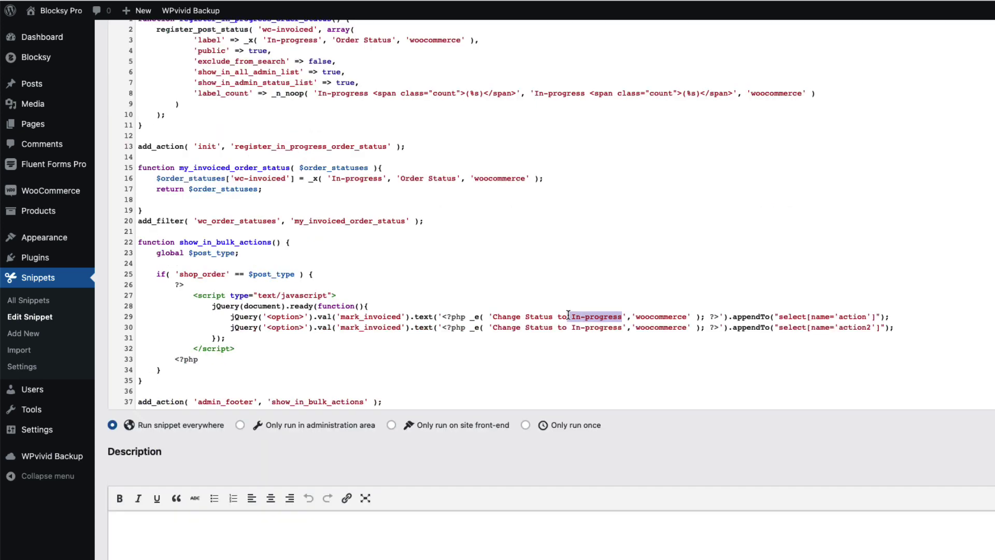
pyautogui.click(625, 325)
pyautogui.moveTo(625, 325); pyautogui.dragTo(572, 326)
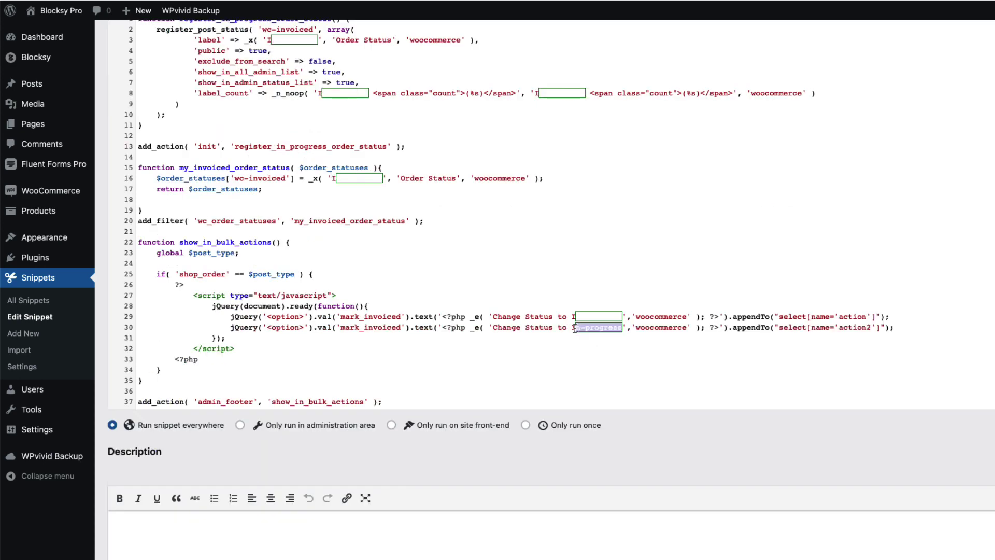
pyautogui.click(649, 230)
# Save and activate the order status snippet, and open the orders list.
pyautogui.scroll(-3, 179, 287)
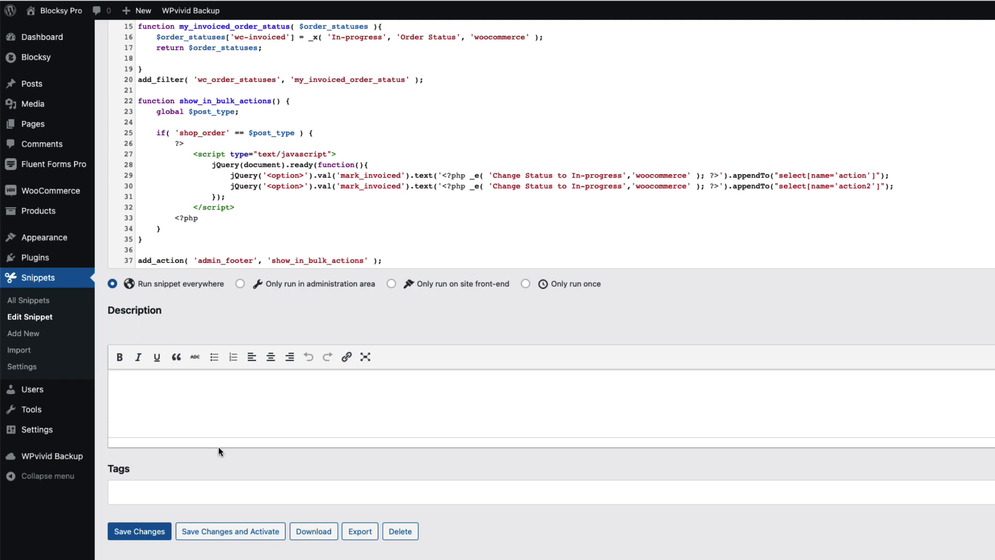
pyautogui.click(219, 534)
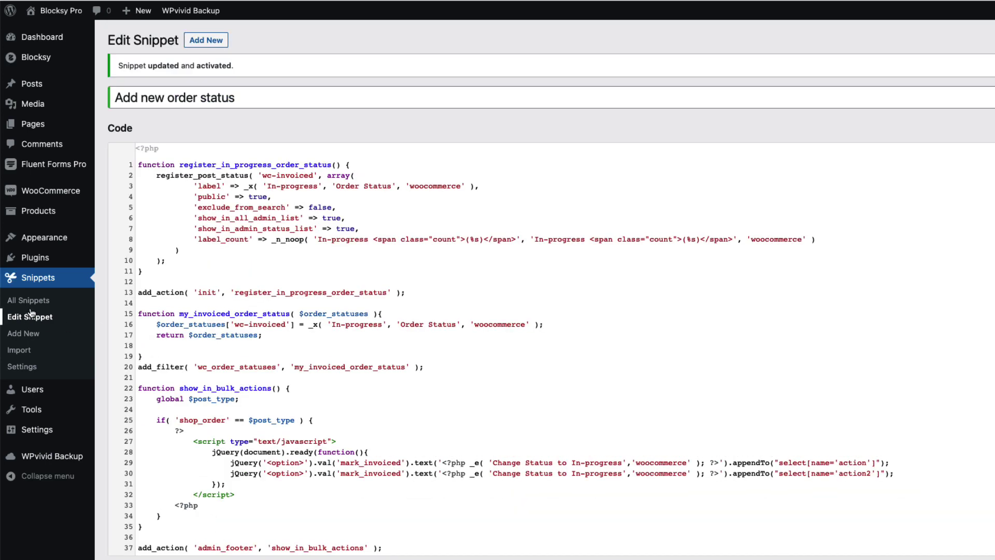
pyautogui.moveTo(57, 201)
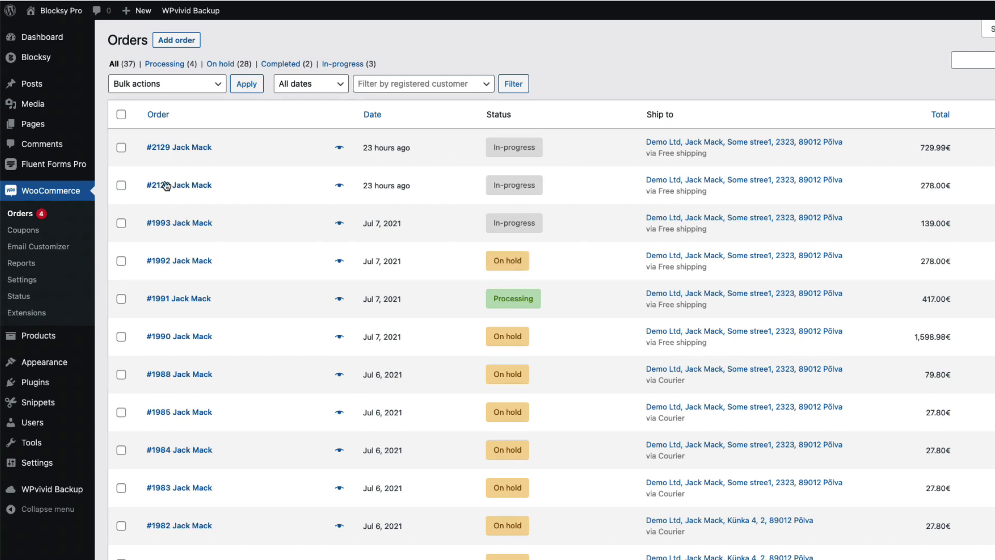
# Bulk change the status of the most recent on-hold order to In-progress.
pyautogui.click(121, 261)
pyautogui.click(170, 85)
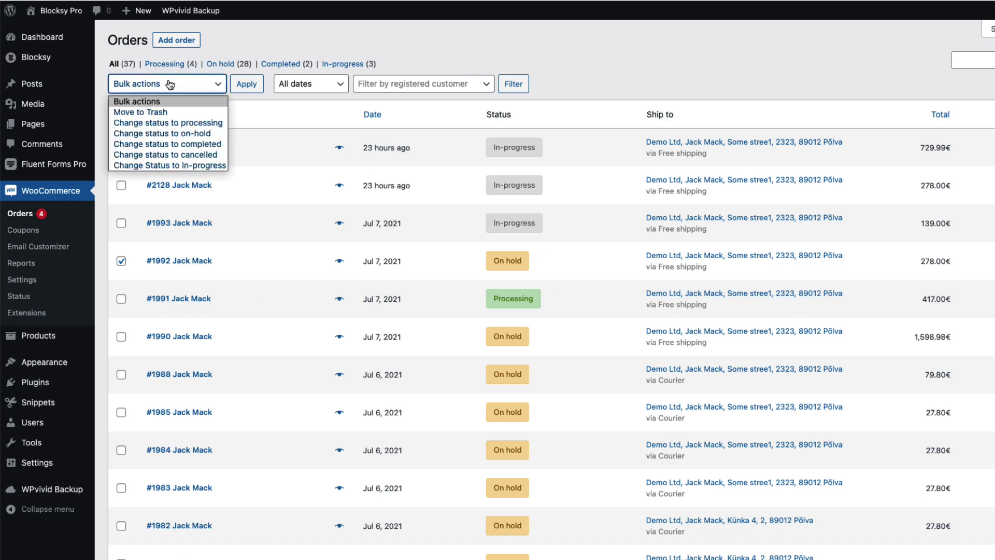
pyautogui.click(155, 165)
pyautogui.click(246, 85)
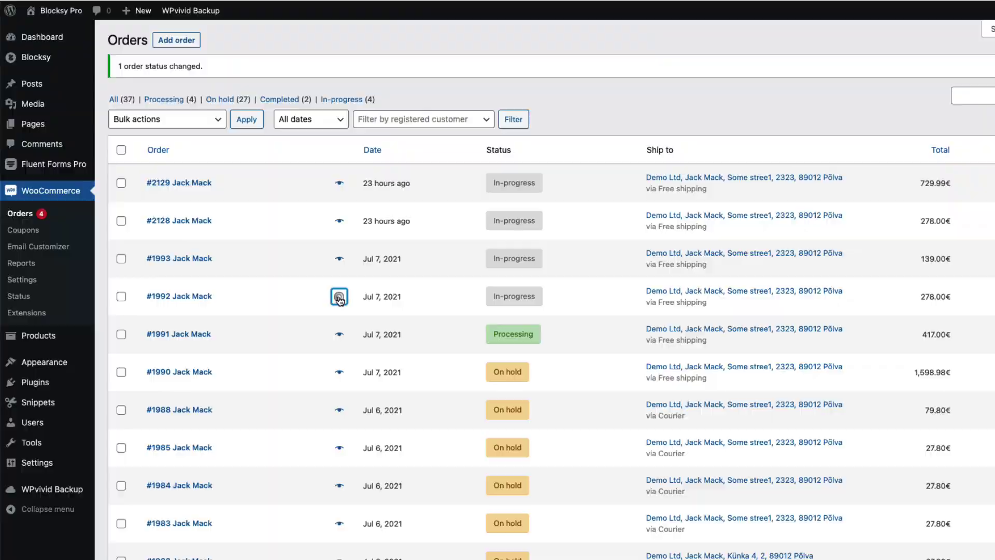
# Check the changed order's status in its preview and in the status options on its edit page, keeping In-progress selected.
pyautogui.click(341, 298)
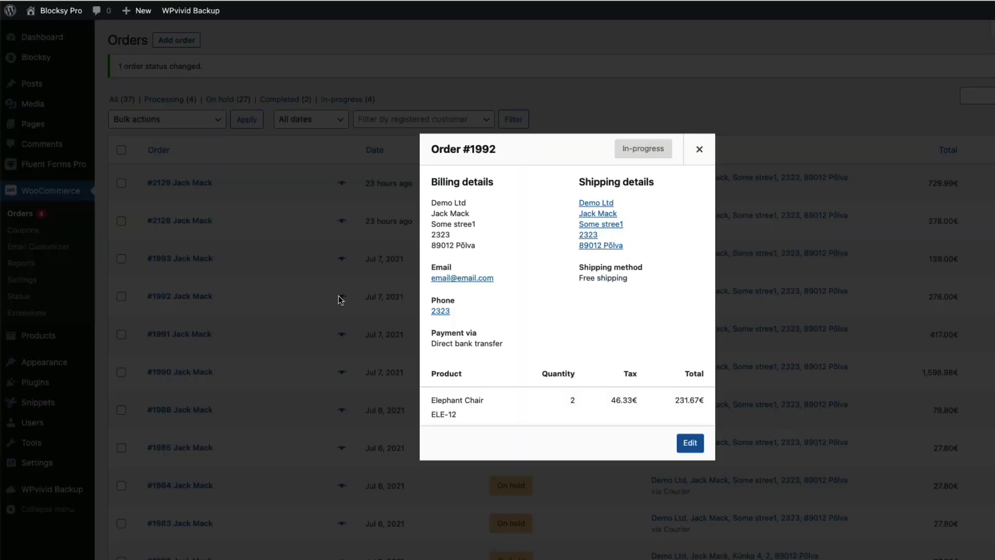
pyautogui.click(700, 150)
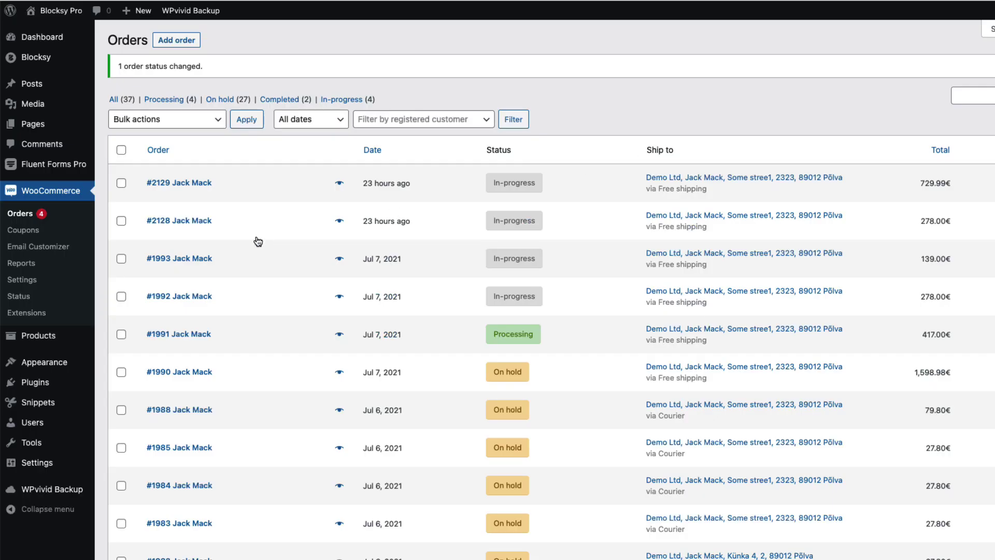
pyautogui.click(159, 298)
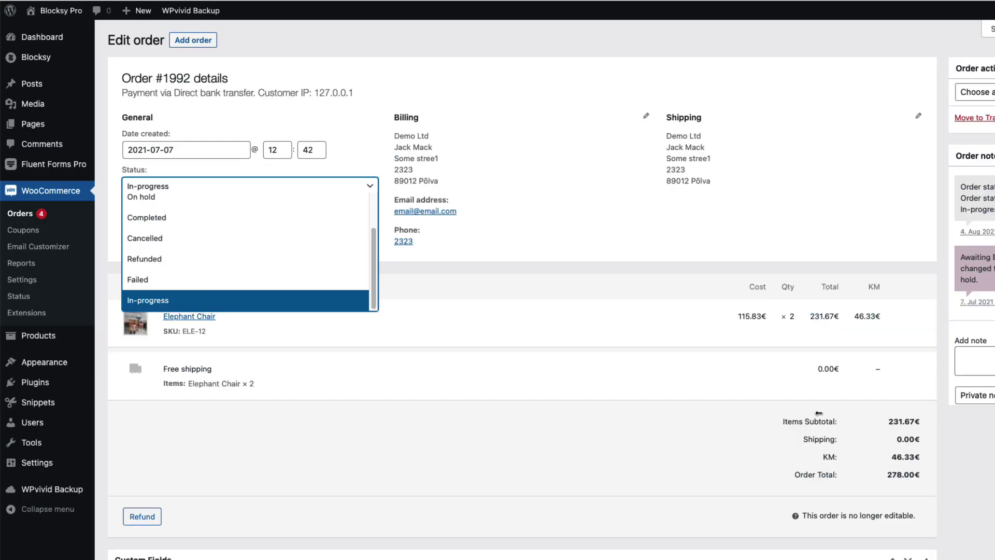
pyautogui.click(184, 304)
# Open the storefront's My account page and view the customer's orders.
pyautogui.click(61, 10)
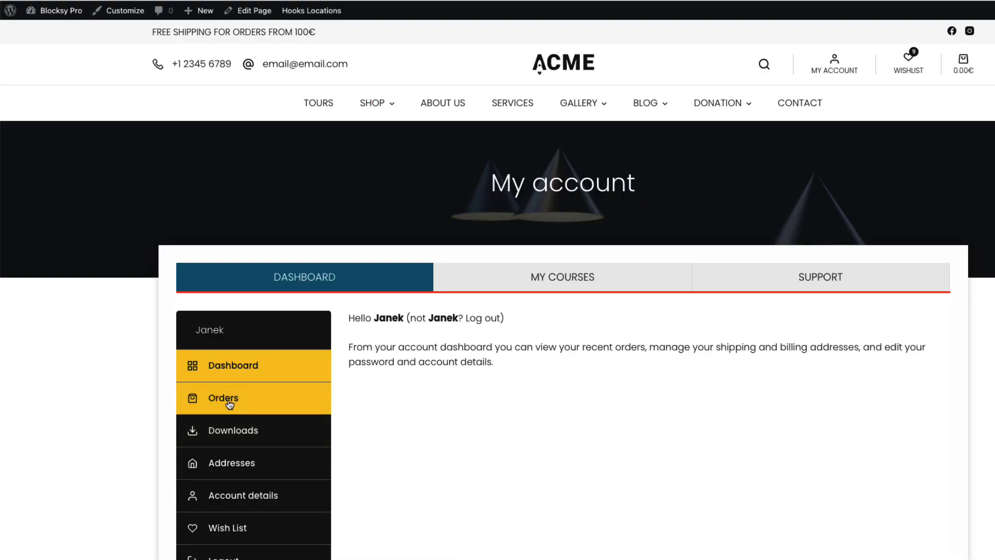
pyautogui.click(230, 404)
pyautogui.scroll(-2, 125, 381)
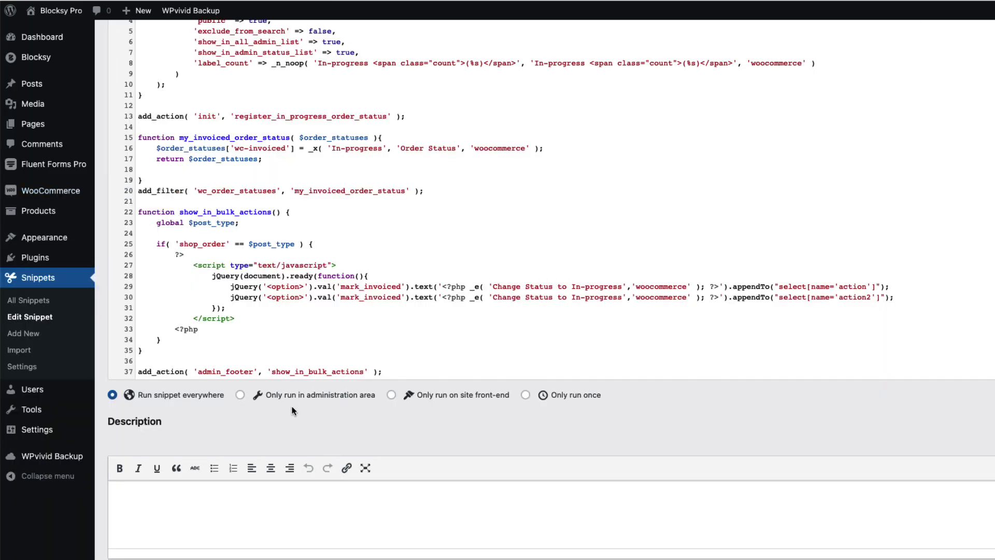
# Limit the order status snippet to the administration area and save it.
pyautogui.click(290, 400)
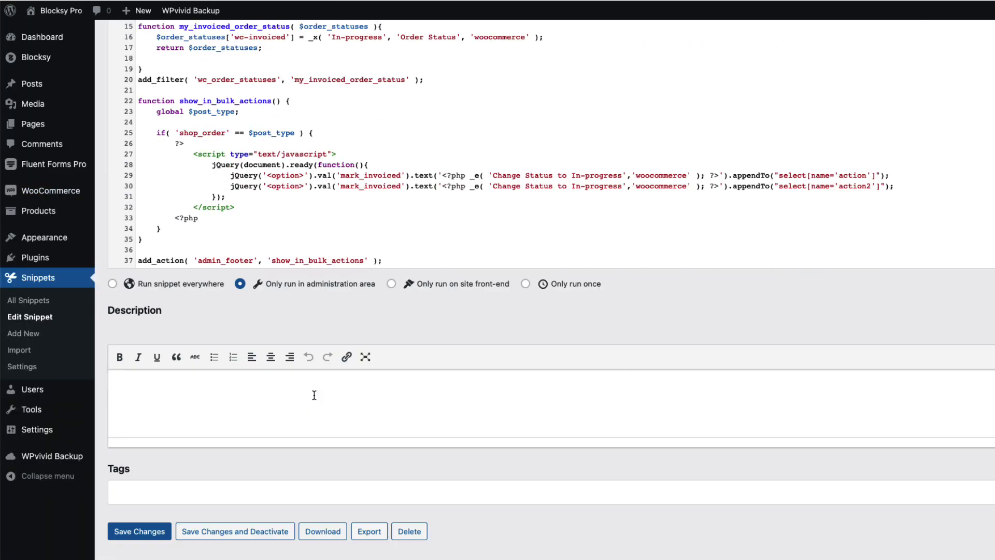
pyautogui.click(147, 532)
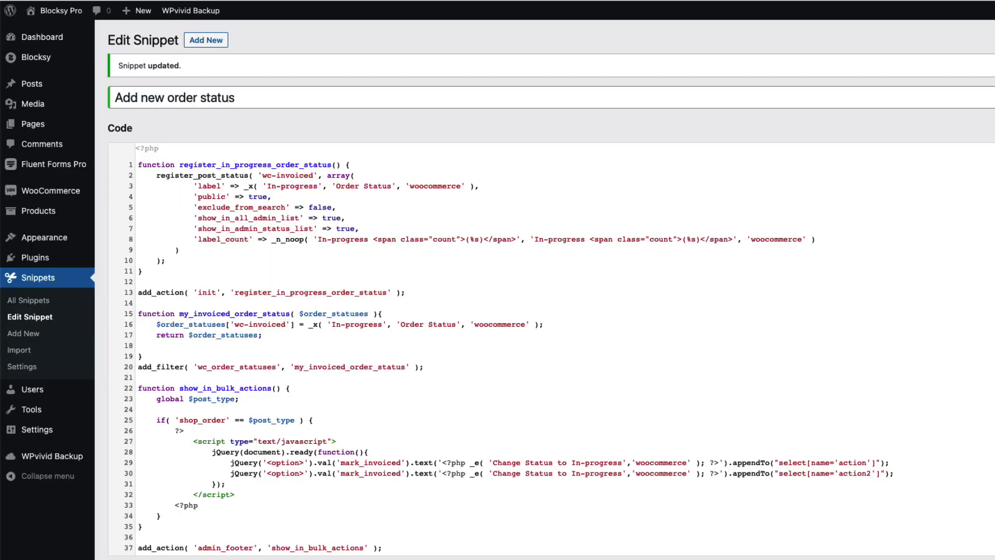
# Set the order status snippet to run everywhere and save the changes.
pyautogui.scroll(-5, 160, 359)
pyautogui.scroll(-1, 165, 414)
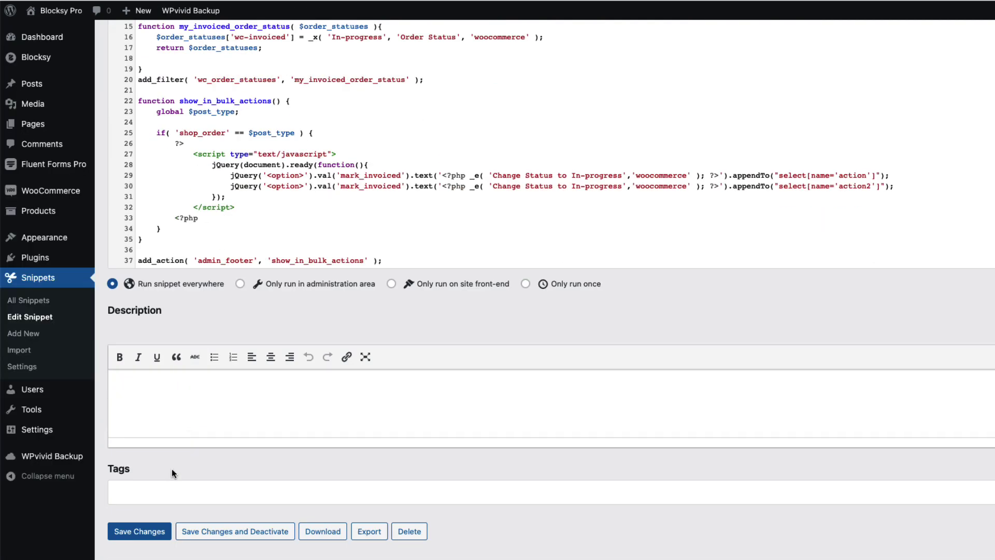
pyautogui.click(144, 532)
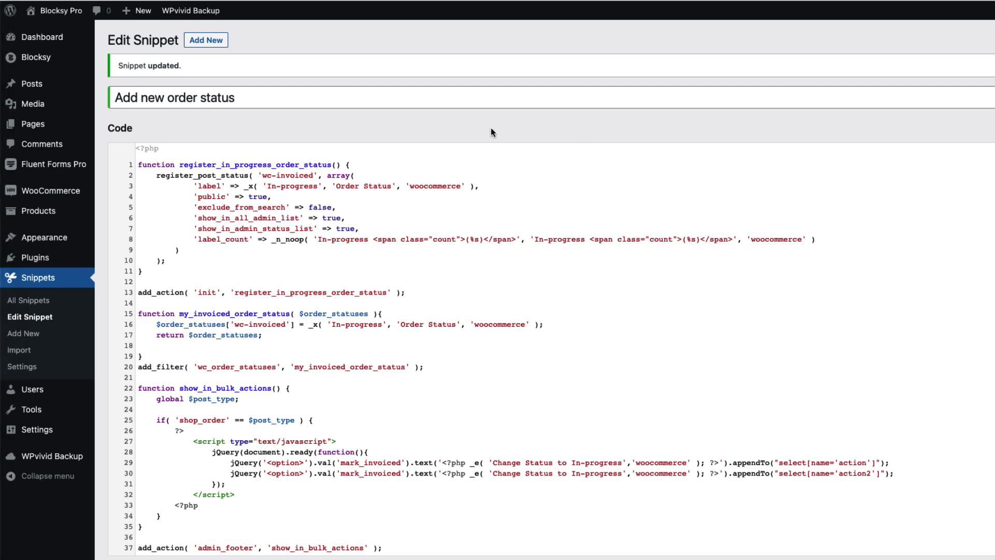
# Open the WooCommerce coupons list by way of the orders list.
pyautogui.moveTo(63, 191)
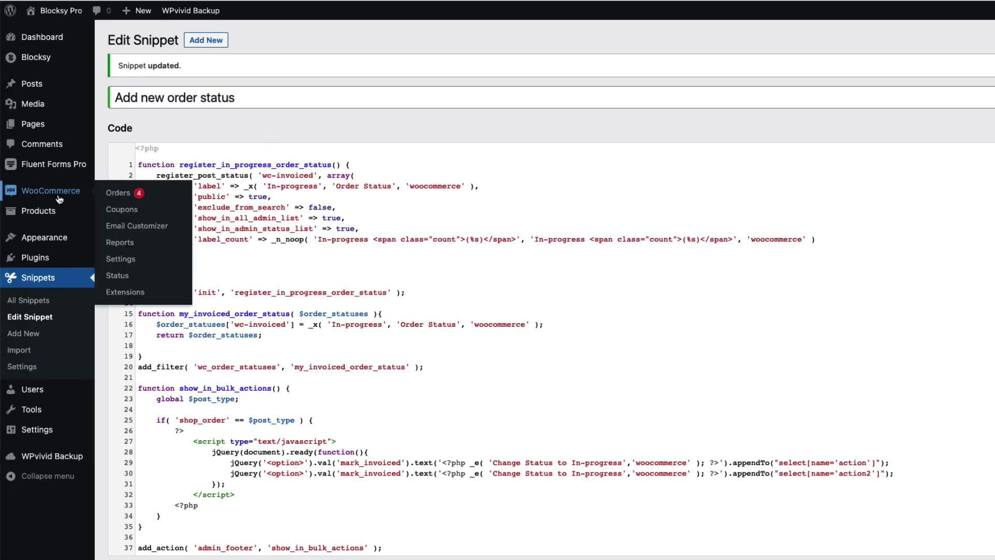
pyautogui.click(129, 196)
pyautogui.click(26, 229)
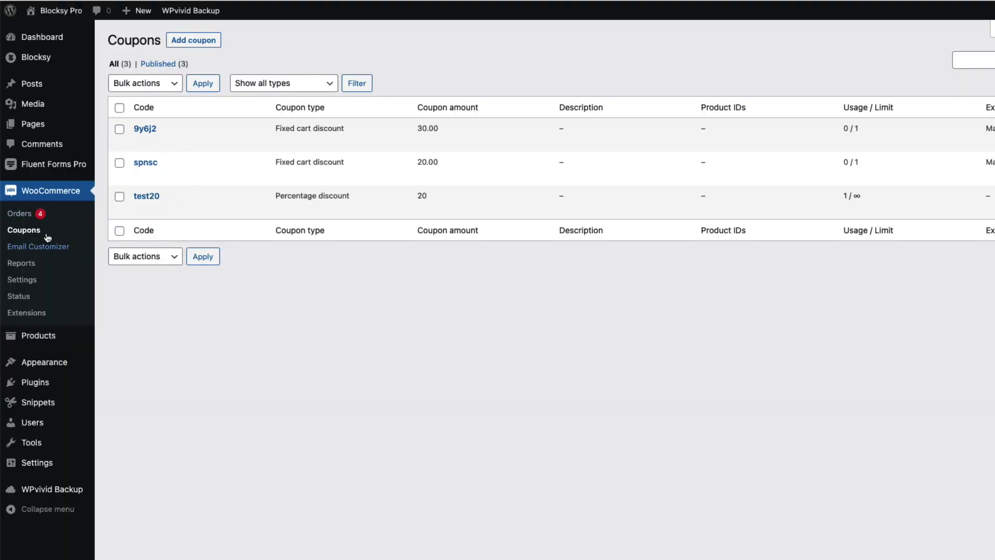
# Add a snippet titled "ORDERS: Filter by coupons" with the WC_Filter_Orders_By_Coupon code, limited to the administration area, and activate it.
pyautogui.click(24, 217)
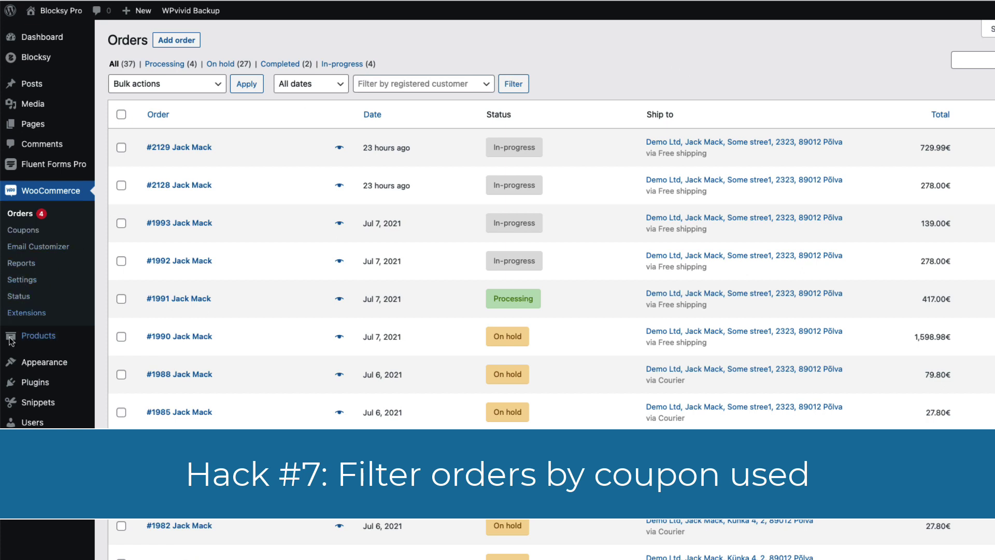
pyautogui.moveTo(39, 402)
pyautogui.click(121, 421)
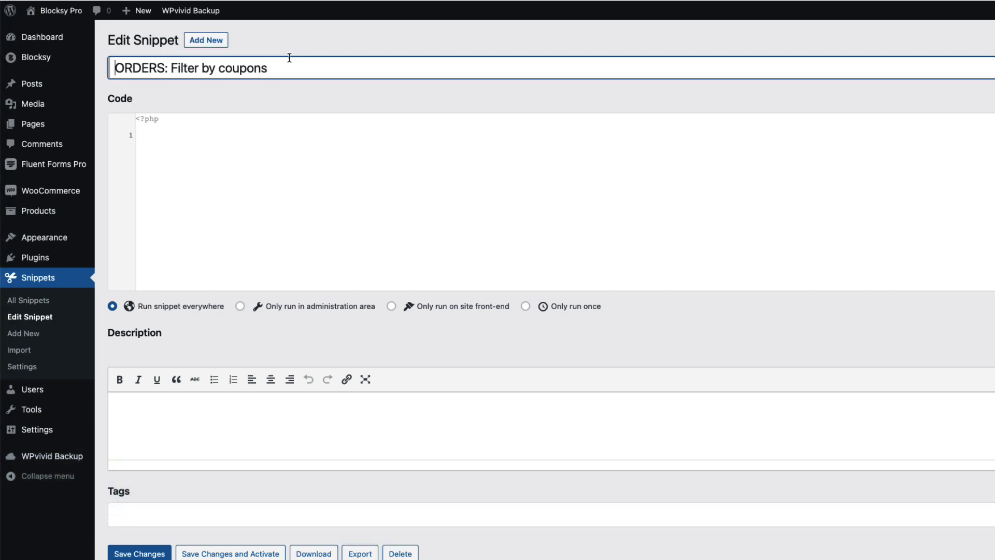
pyautogui.click(220, 138)
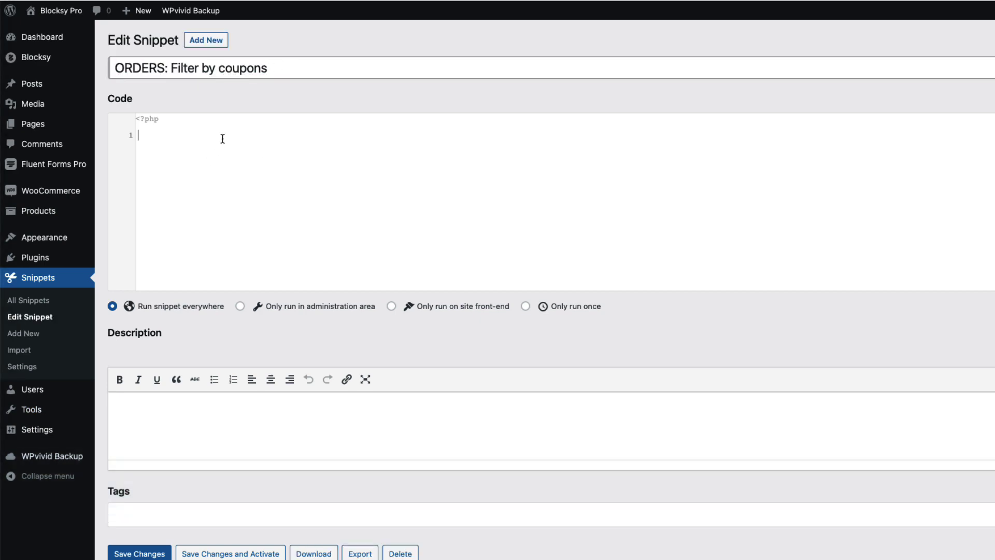
pyautogui.hotkey('ctrl', 'v')
pyautogui.scroll(-8, 489, 218)
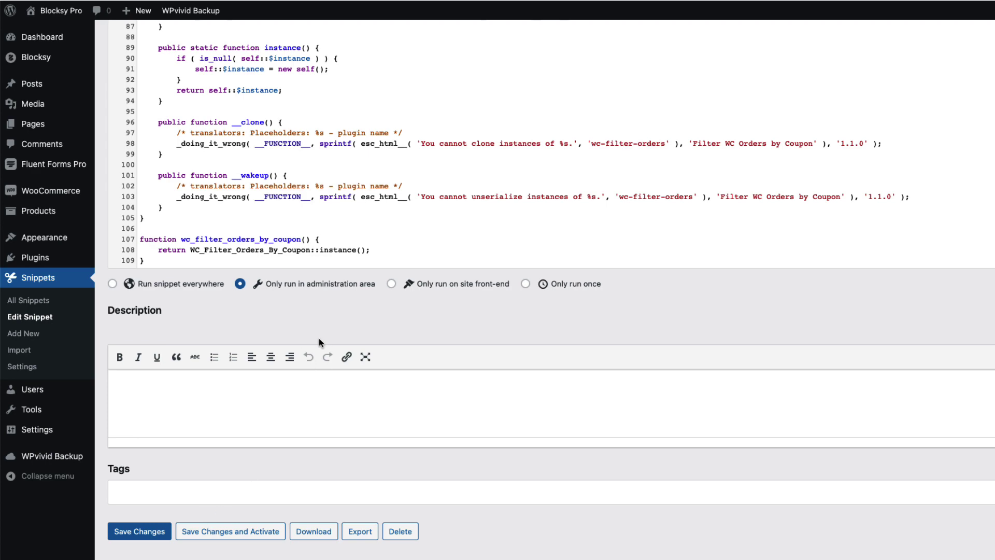
pyautogui.click(228, 532)
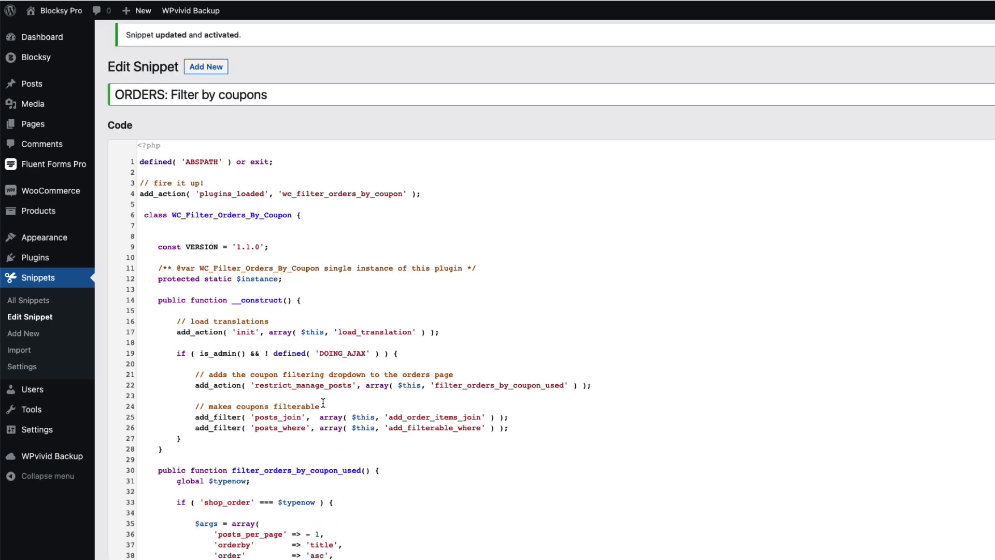
# Filter the WooCommerce orders list by the used coupon test20.
pyautogui.moveTo(59, 203)
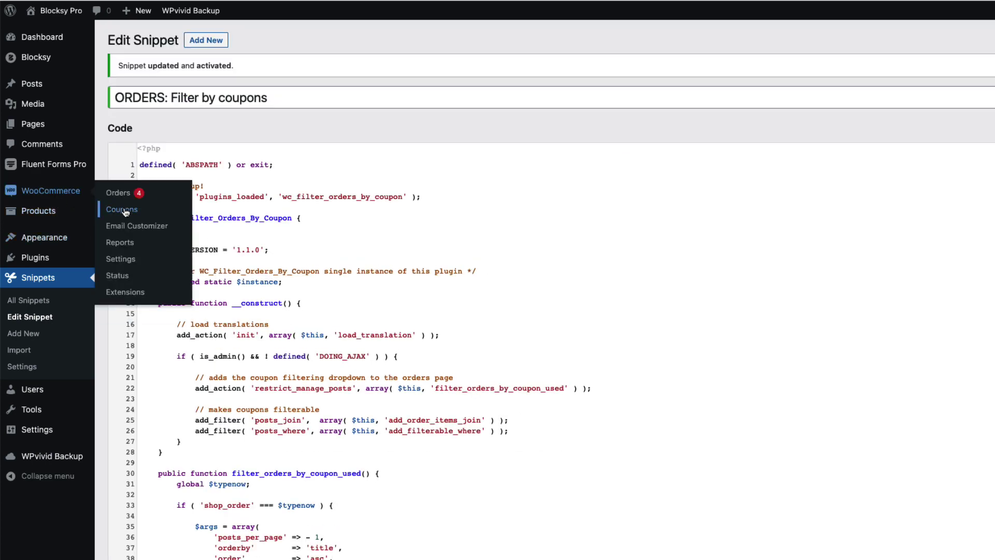
pyautogui.click(122, 194)
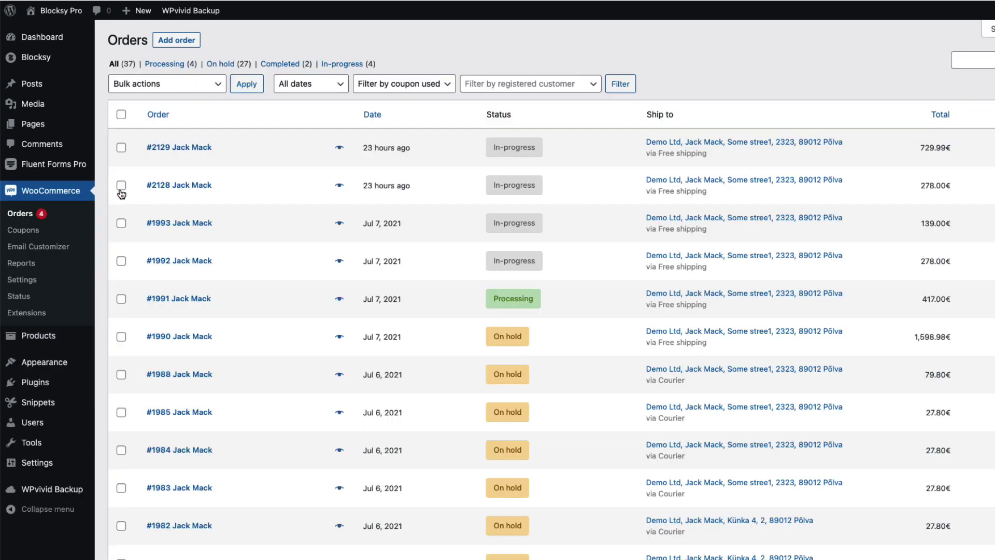
pyautogui.click(420, 87)
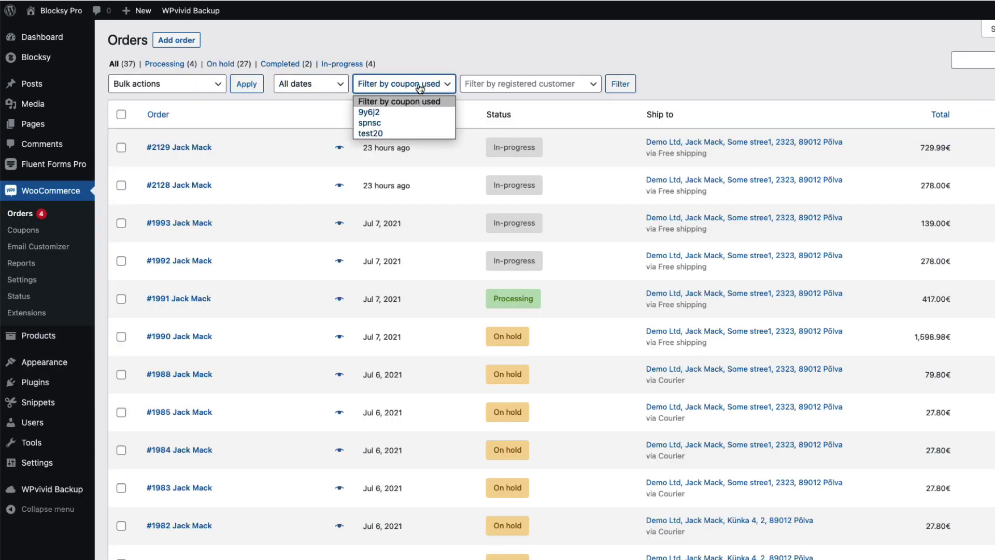
pyautogui.click(378, 134)
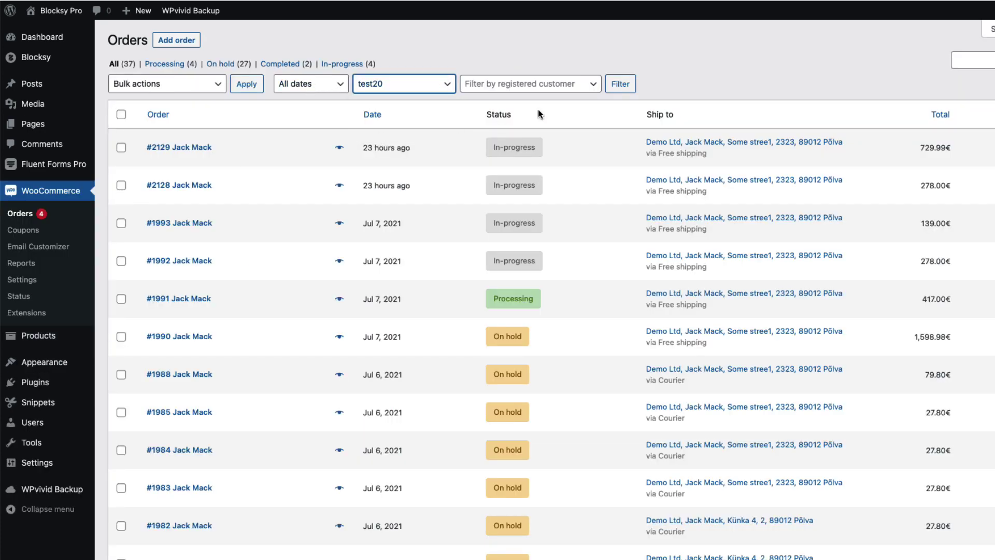
pyautogui.click(627, 89)
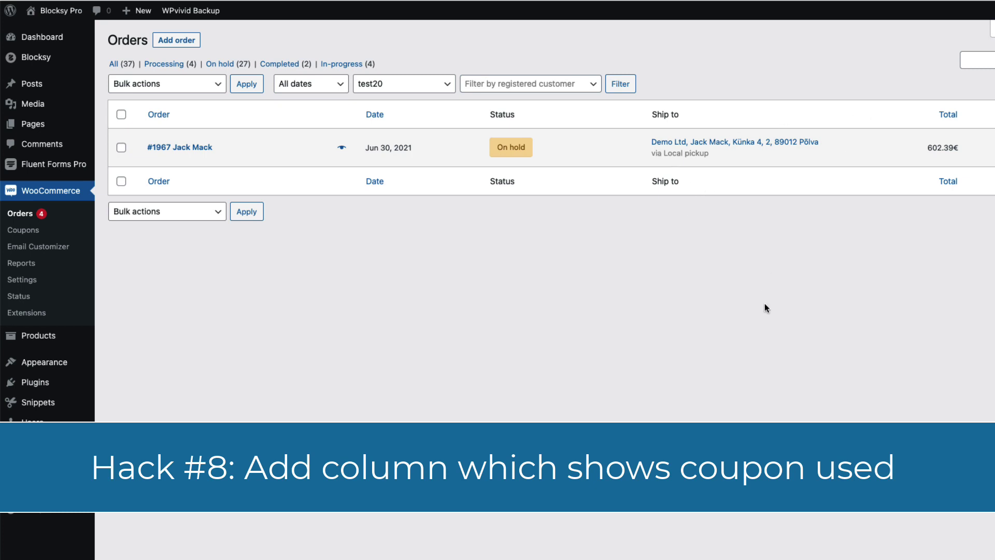
# Create a snippet titled "ORDERS: Show used coupon column" with the code that adds a Coupons column to the orders list.
pyautogui.moveTo(96, 415)
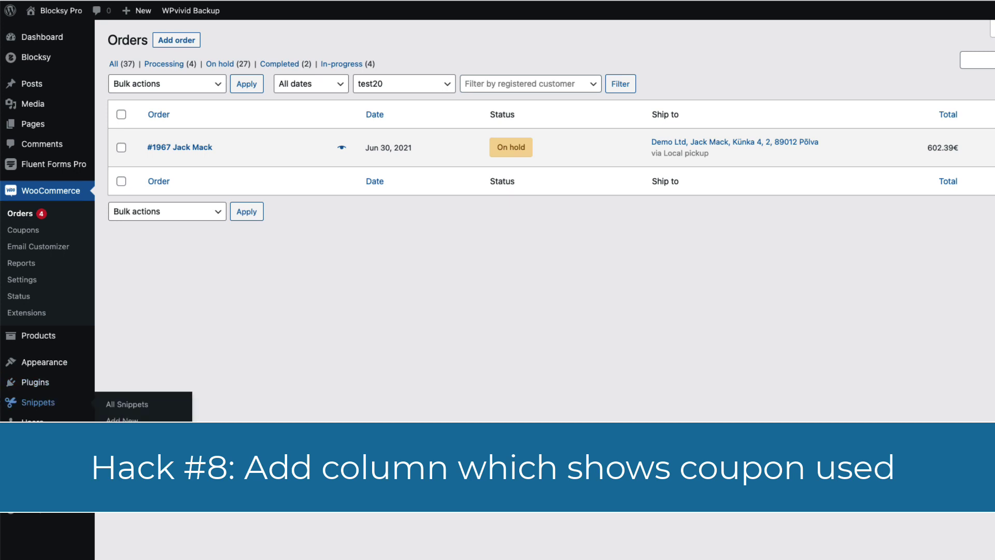
pyautogui.click(123, 419)
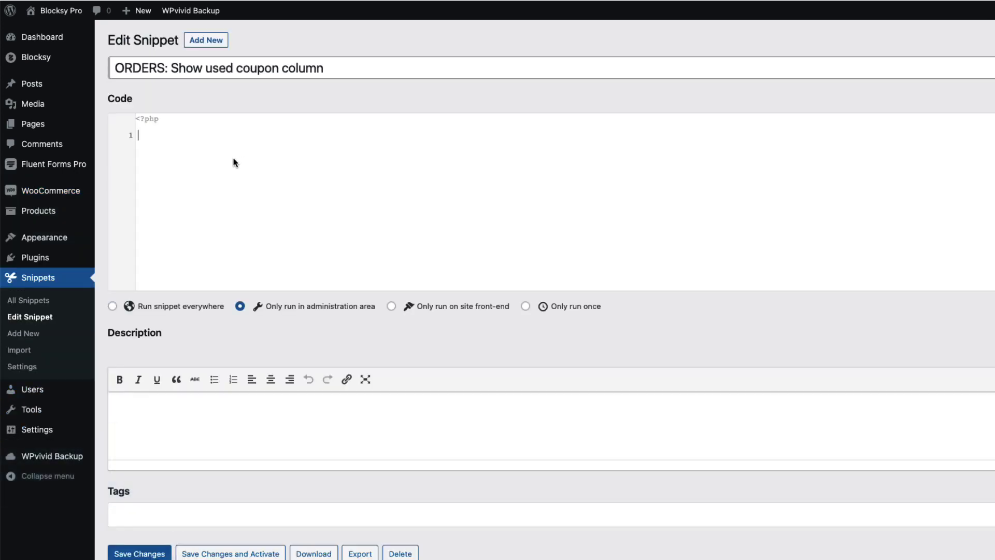
pyautogui.click(206, 157)
pyautogui.write("add_filter( 'manage_edit-shop_order_columns', 'woo_customer_order_coupon_column_for_orders' ); function woo_customer_order_coupon_column_for_orders( $columns ) {     $new_columns = array();      foreach ( $columns as $column_key => $column_label ) {         if ( 'order_total' === $column_key ) {             $new_columns['order_coupons'] = __('Coupons', 'woocommerce');         }          $new_columns[$column_key] = $column_label;     }     return $new_columns; }  add_action( 'manage_shop_order_posts_custom_column' , 'woo_display_customer_order_coupon_in_column_for_orders' ); function woo_display_customer_order_coupon_in_column_for_orders( $column ) {     global $the_order, $post;     if( $column  == 'order_coupons' ) {         if( $coupons = $the_order->get_coupon_codes() ) {             echo implode(', ', $coupons) . ' ('.count($coupons).')';         } else {             echo '<small><em>'. __('No coupon used') . '</em></small>';         }     } }")
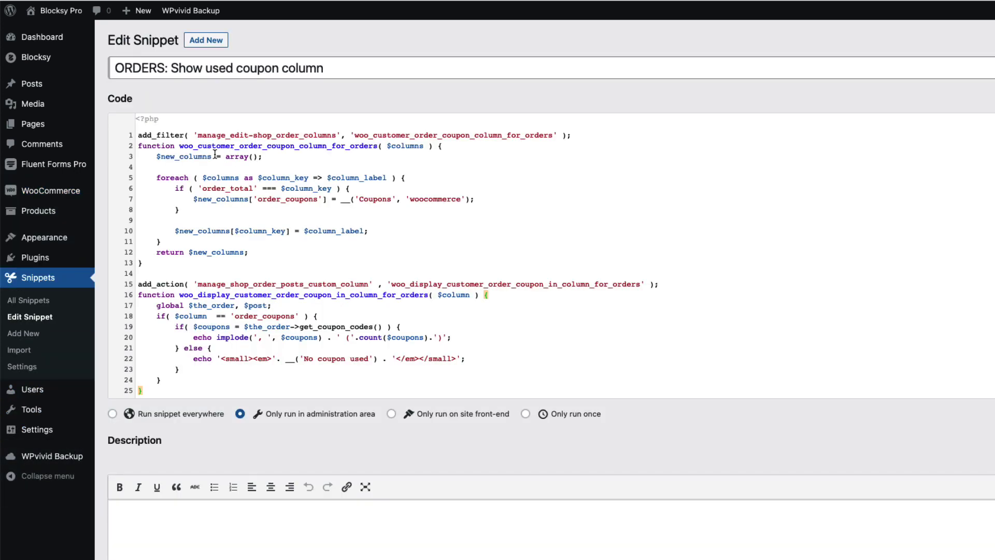
# Check the "Coupons" label and "No coupon used" text in the coupon column code, and save and activate the snippet.
pyautogui.doubleClick(391, 199)
pyautogui.click(402, 230)
pyautogui.moveTo(369, 359); pyautogui.dragTo(308, 361)
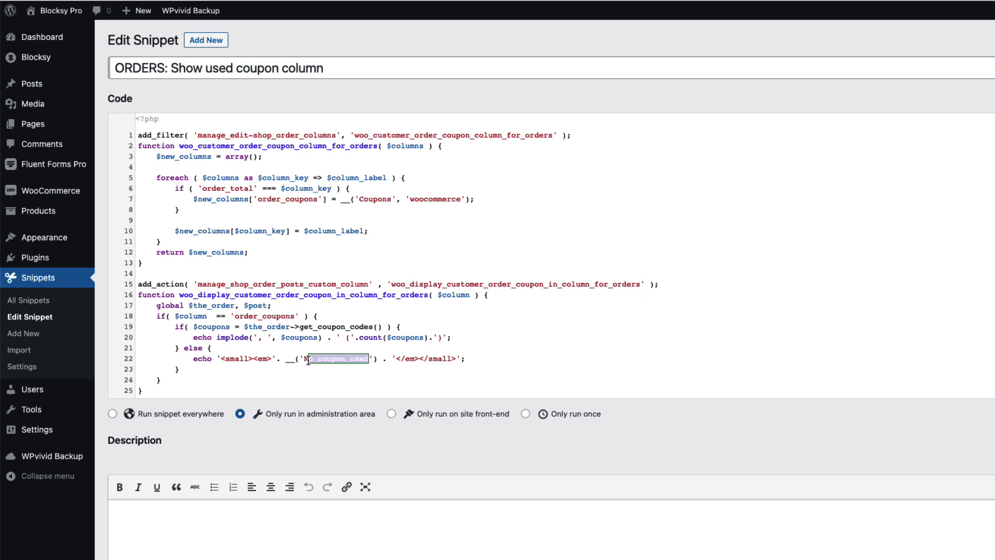
pyautogui.click(497, 320)
pyautogui.scroll(-5, 362, 357)
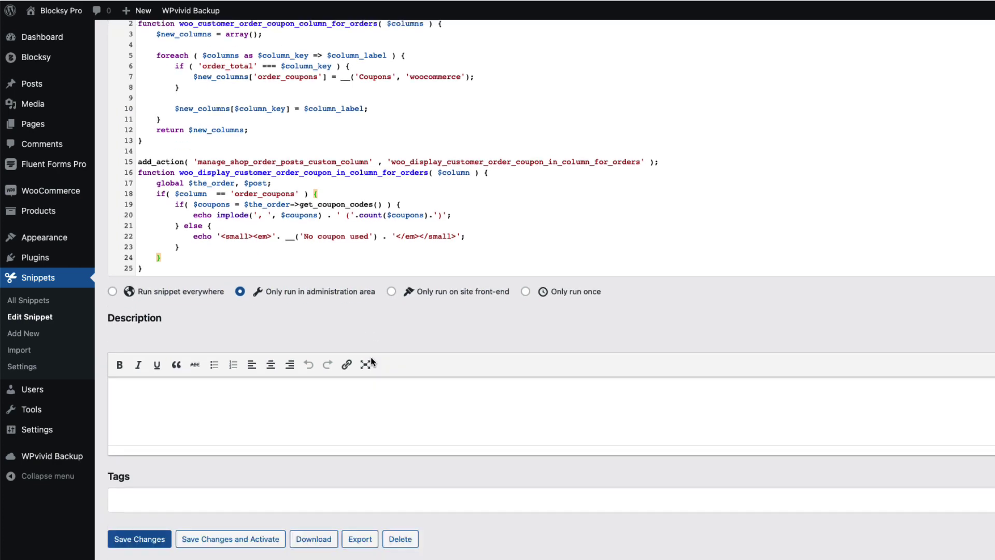
pyautogui.click(230, 534)
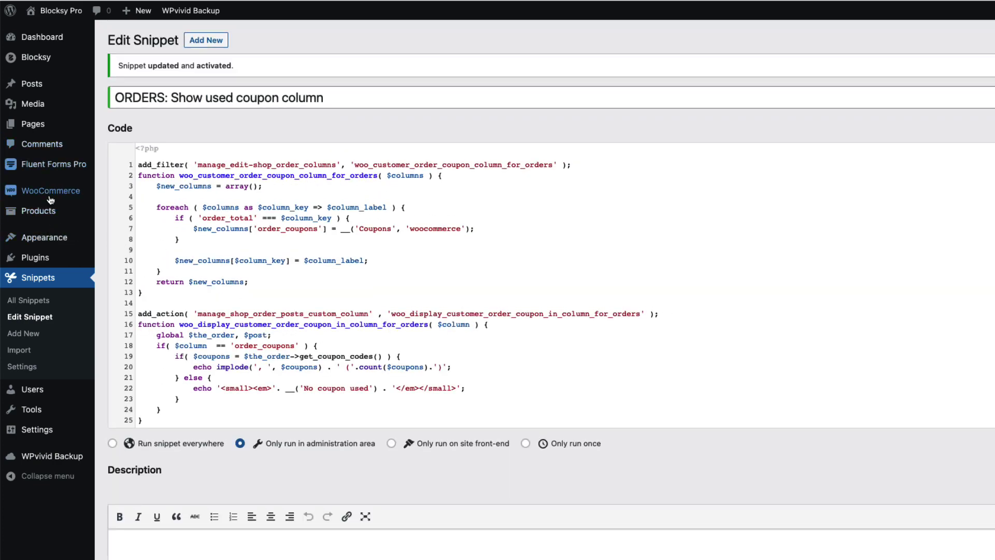
# Find the order that used coupon test20 through the Coupons column of the orders list and open it for editing.
pyautogui.click(129, 195)
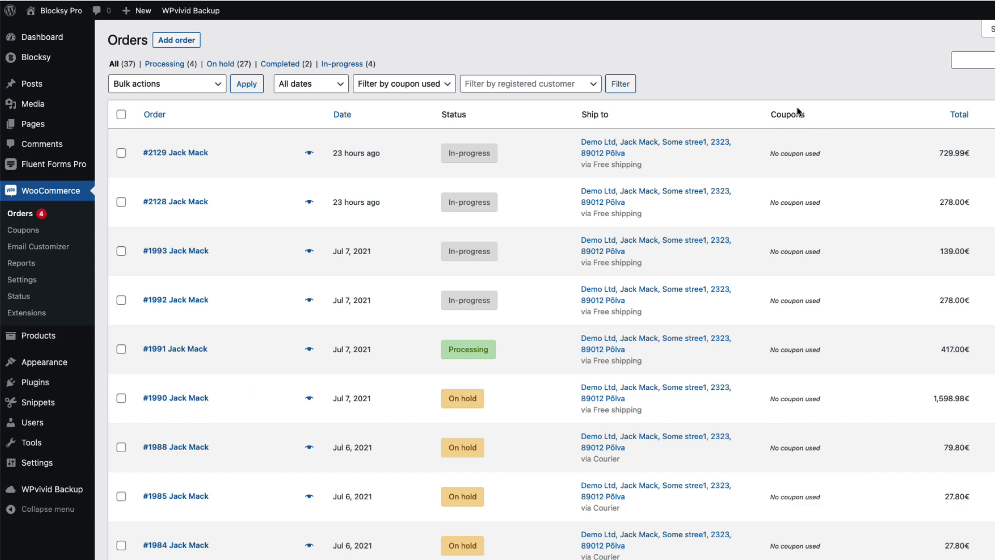
pyautogui.scroll(-8, 814, 227)
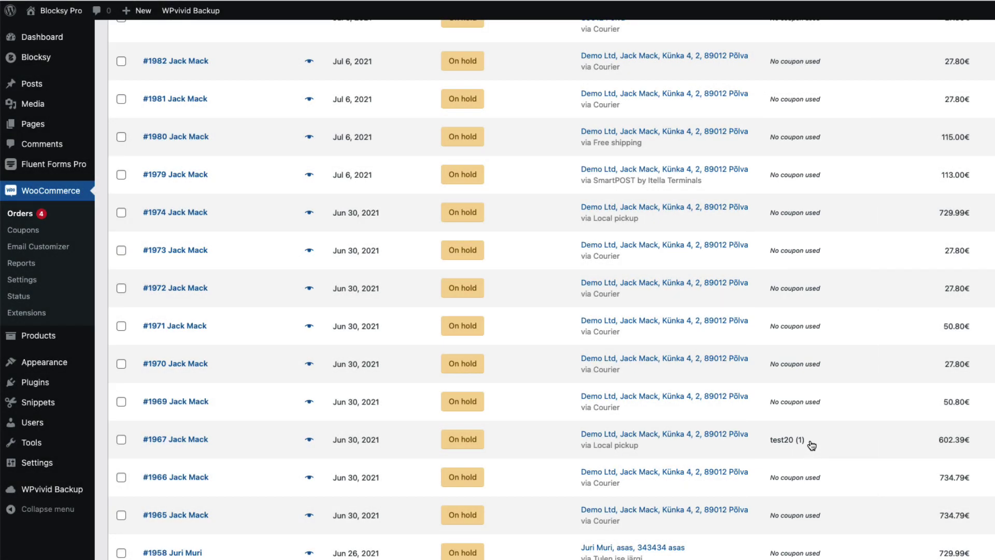
pyautogui.moveTo(809, 444); pyautogui.dragTo(768, 449)
pyautogui.click(223, 449)
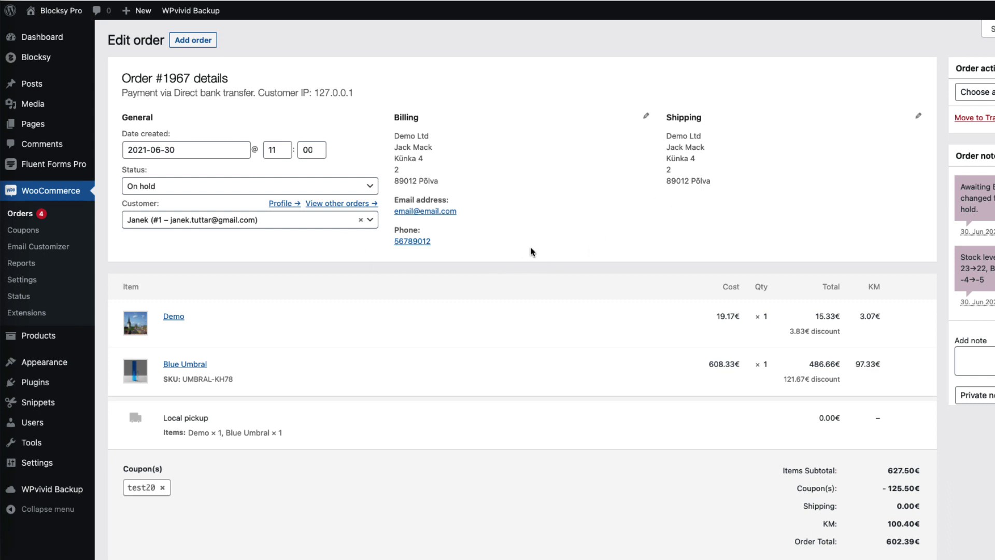
# Return to the orders list and preview the order that used coupon test20, closing the preview when done.
pyautogui.click(20, 217)
pyautogui.click(310, 182)
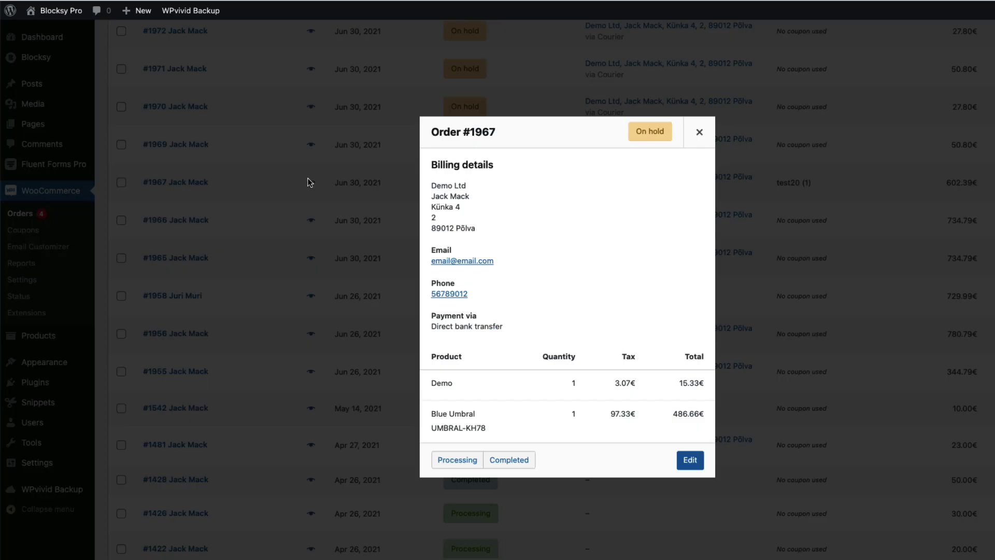
pyautogui.click(699, 132)
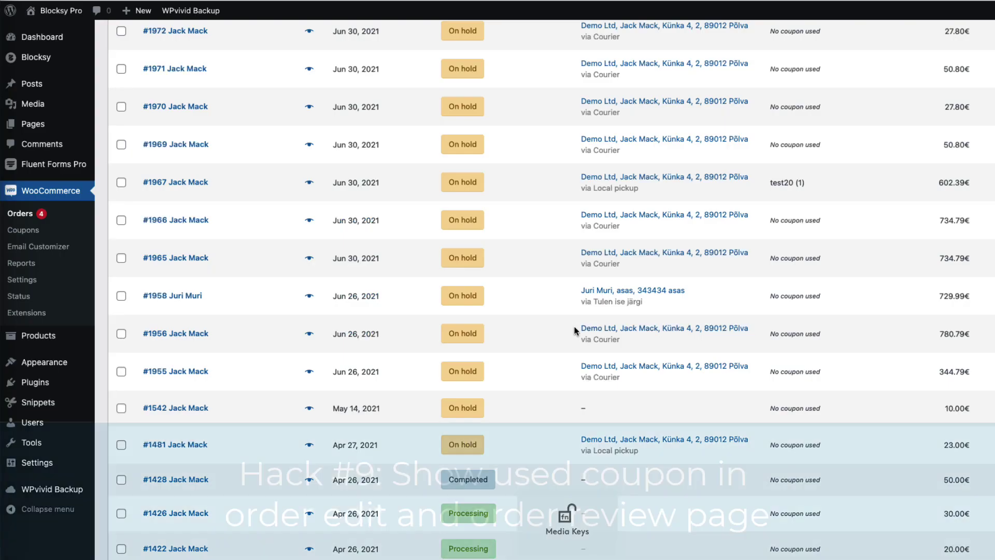
# Open the snippet "ORDERS: Show used coupon on order page" and examine the "Used coupon" label in its confirmation email code.
pyautogui.scroll(4, 591, 315)
pyautogui.scroll(10, 591, 316)
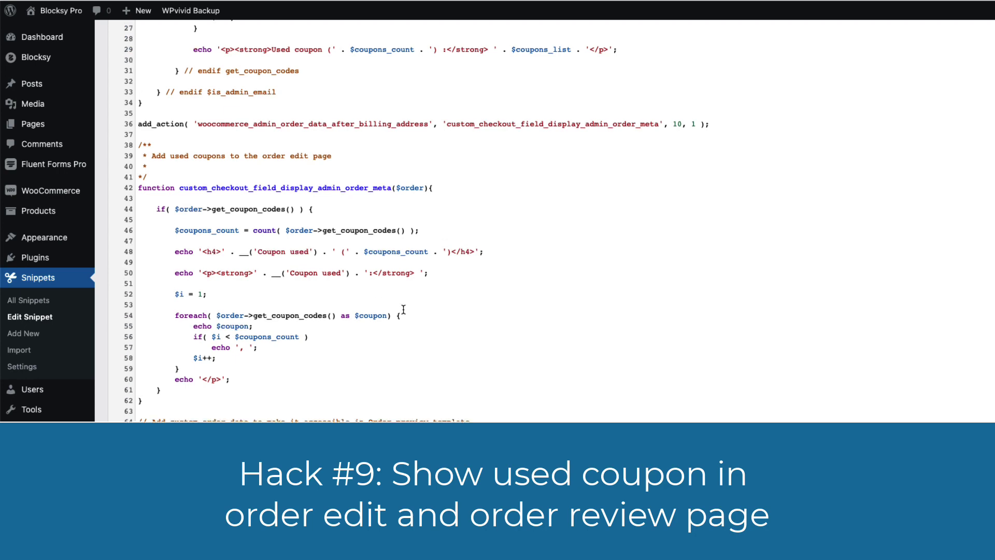
pyautogui.scroll(3, 372, 278)
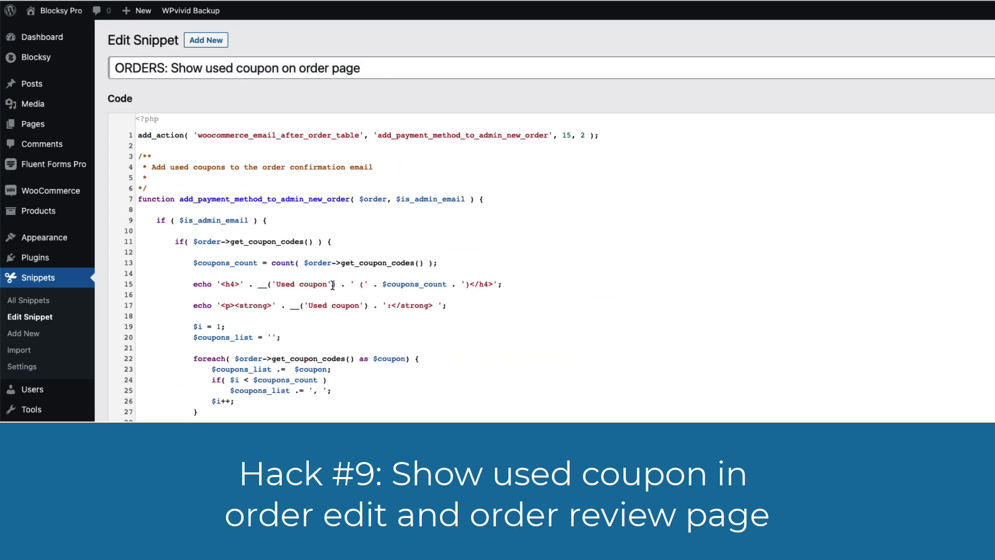
pyautogui.moveTo(327, 284); pyautogui.dragTo(290, 284)
pyautogui.scroll(-4, 372, 386)
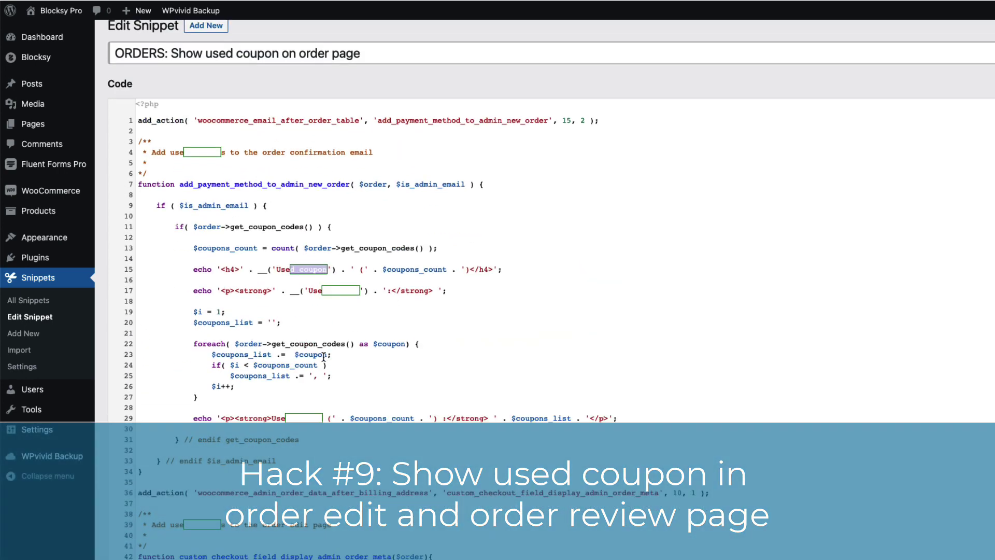
pyautogui.click(369, 424)
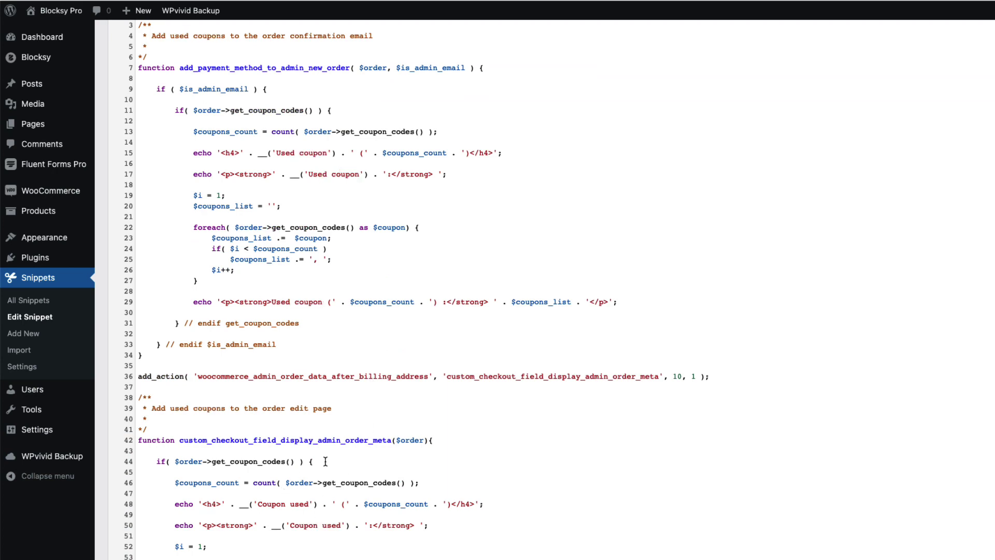
# Review the order edit and order preview code of the used coupon snippet, and save and activate it.
pyautogui.scroll(-4, 385, 406)
pyautogui.scroll(-6, 385, 405)
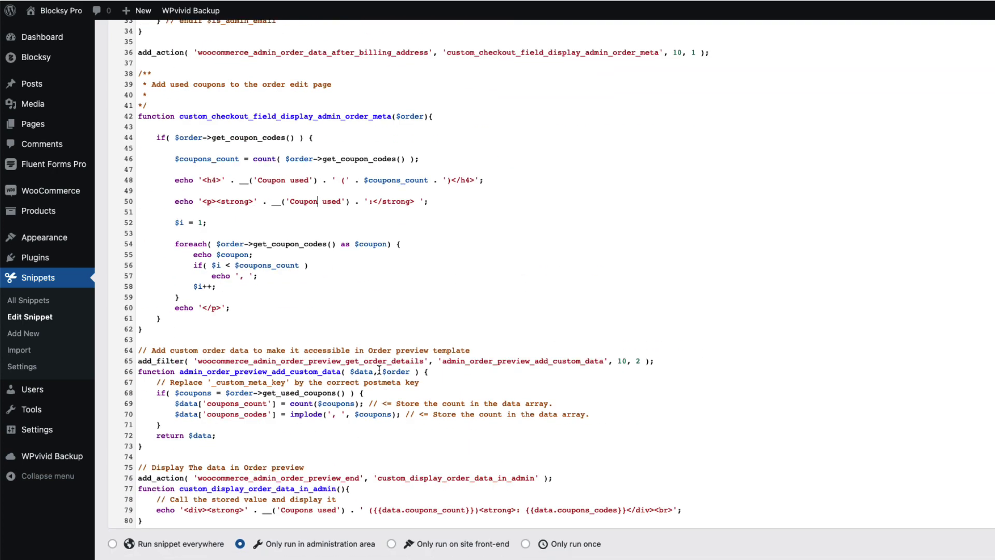
pyautogui.scroll(-4, 378, 370)
pyautogui.scroll(-3, 378, 369)
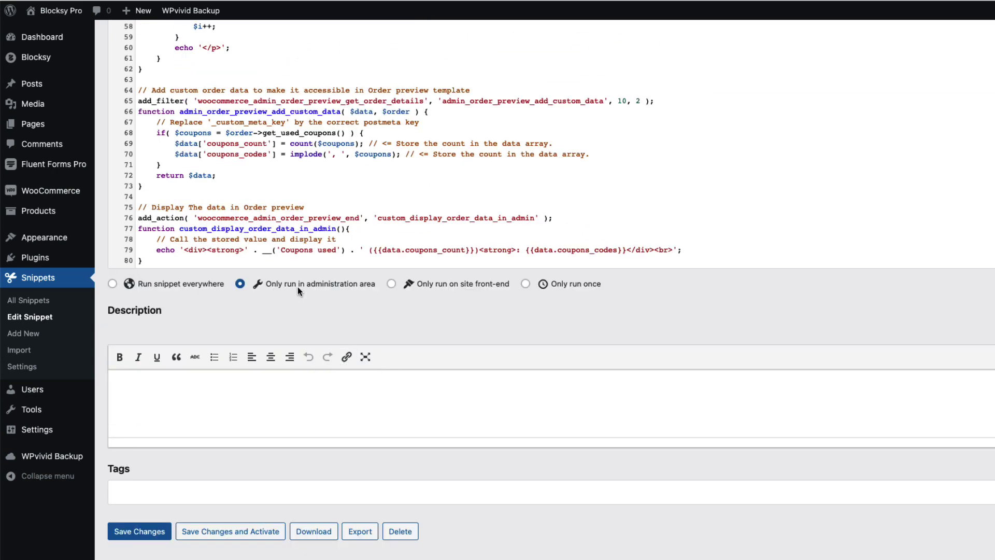
pyautogui.click(228, 531)
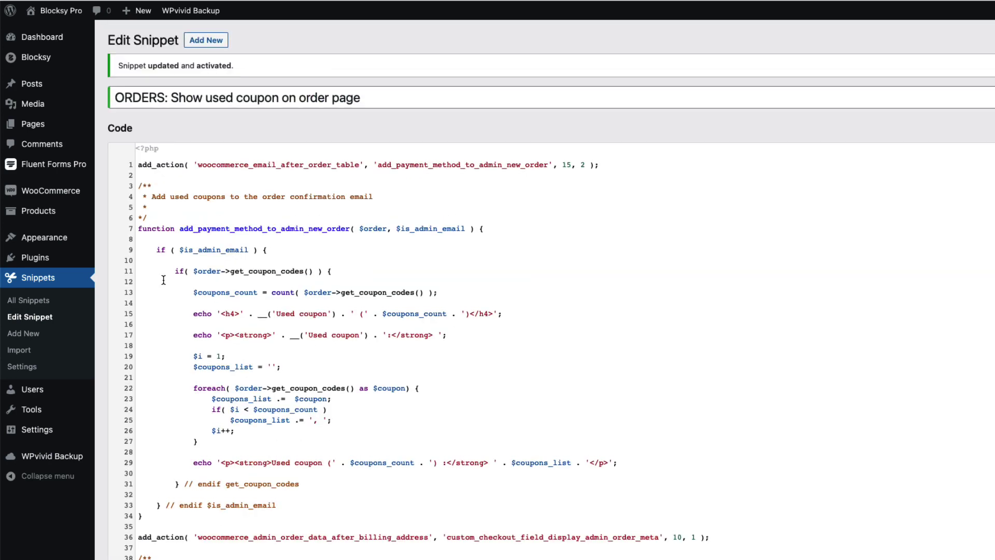
# Open the orders list and preview the second newest order to check its coupon line, closing the preview when done.
pyautogui.moveTo(62, 191)
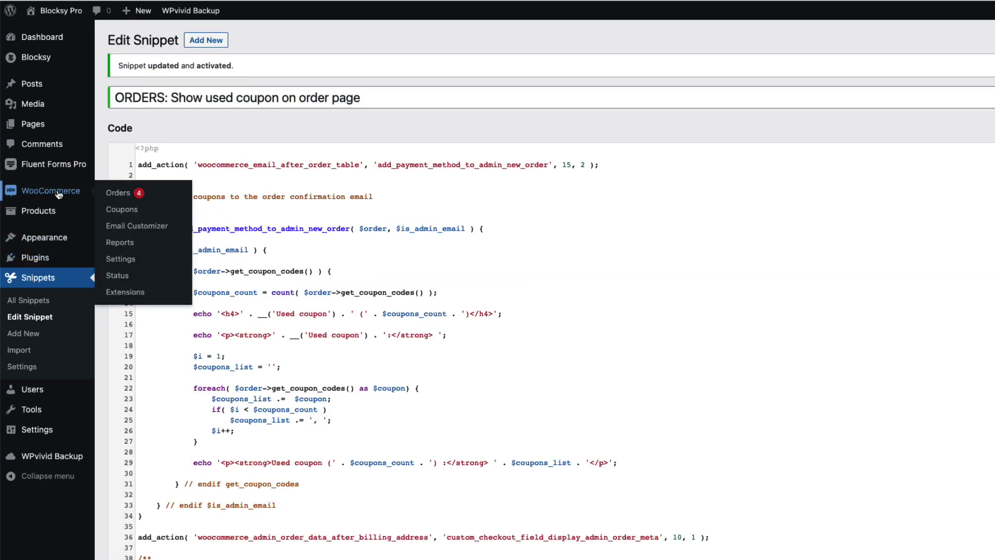
pyautogui.click(118, 192)
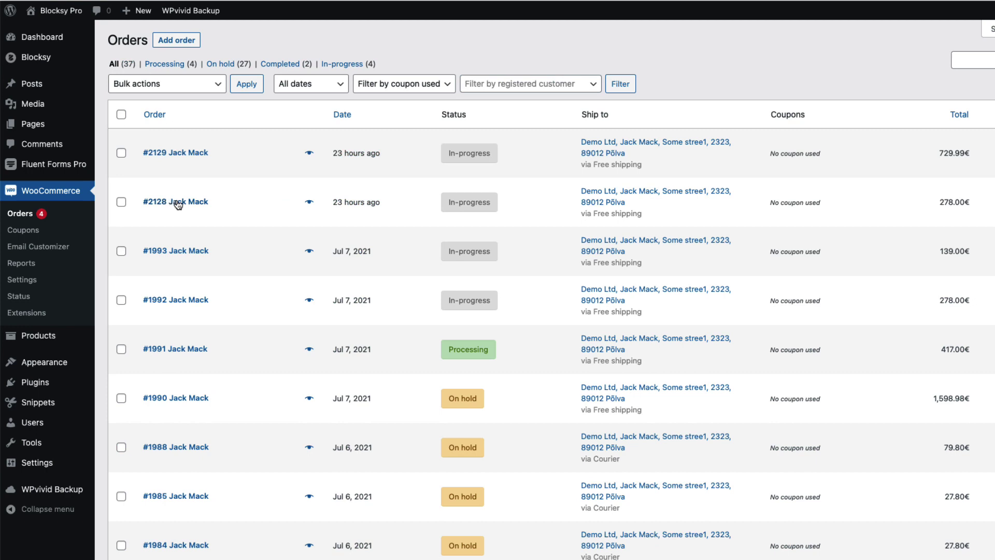
pyautogui.click(309, 202)
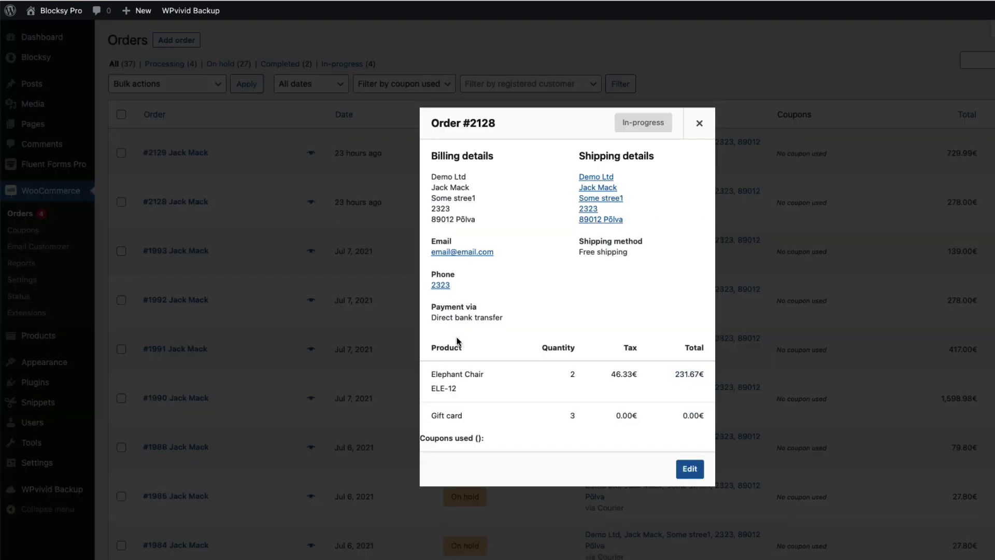
pyautogui.click(413, 438)
# Preview the order that used coupon test20, and open its edit page to check the used coupon line under the billing details.
pyautogui.scroll(-15, 697, 231)
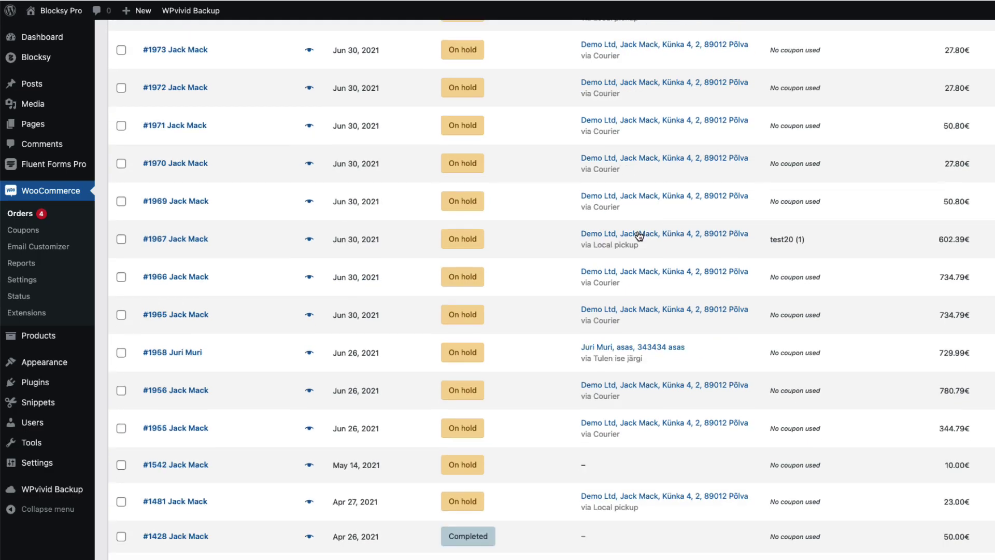
pyautogui.click(309, 238)
pyautogui.moveTo(516, 439); pyautogui.dragTo(460, 439)
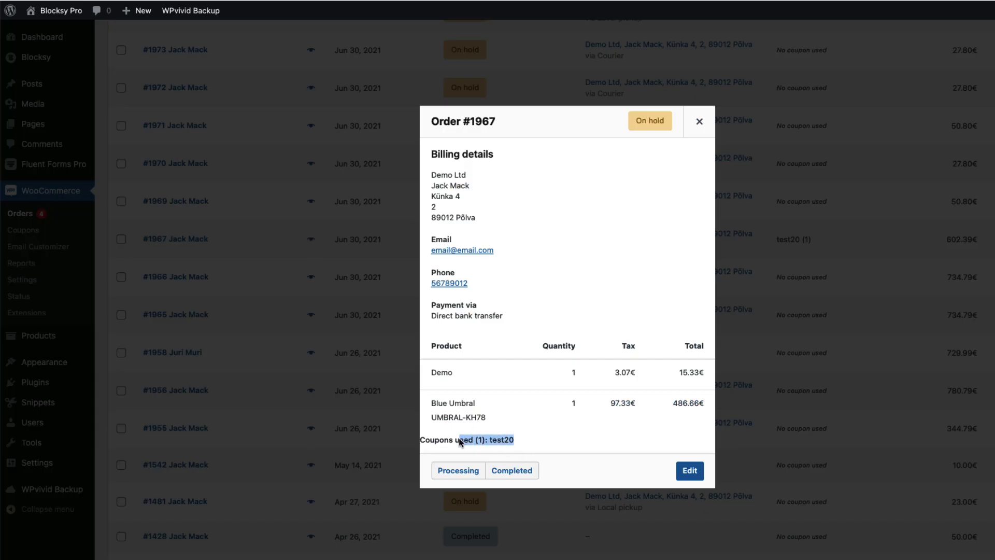
pyautogui.click(705, 120)
pyautogui.click(176, 238)
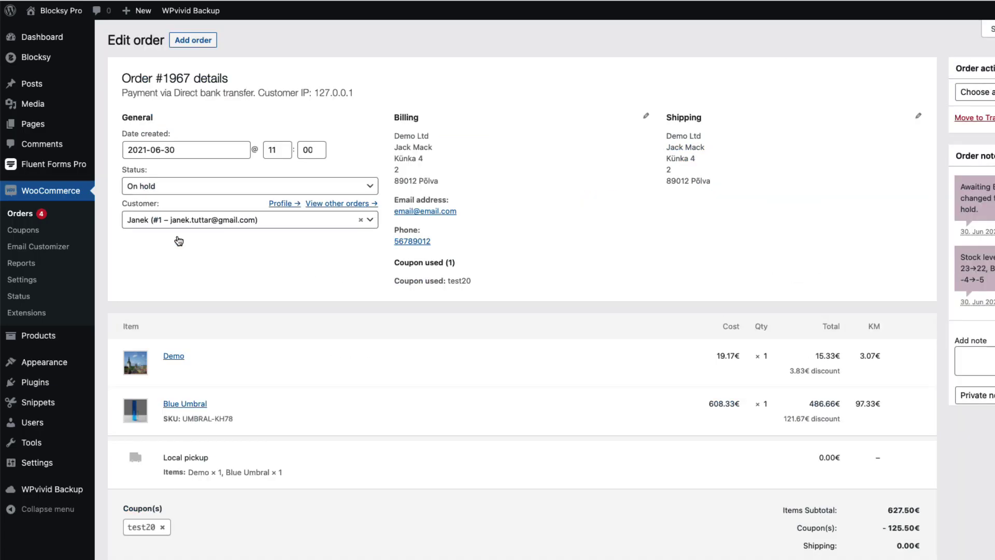
pyautogui.tripleClick(427, 280)
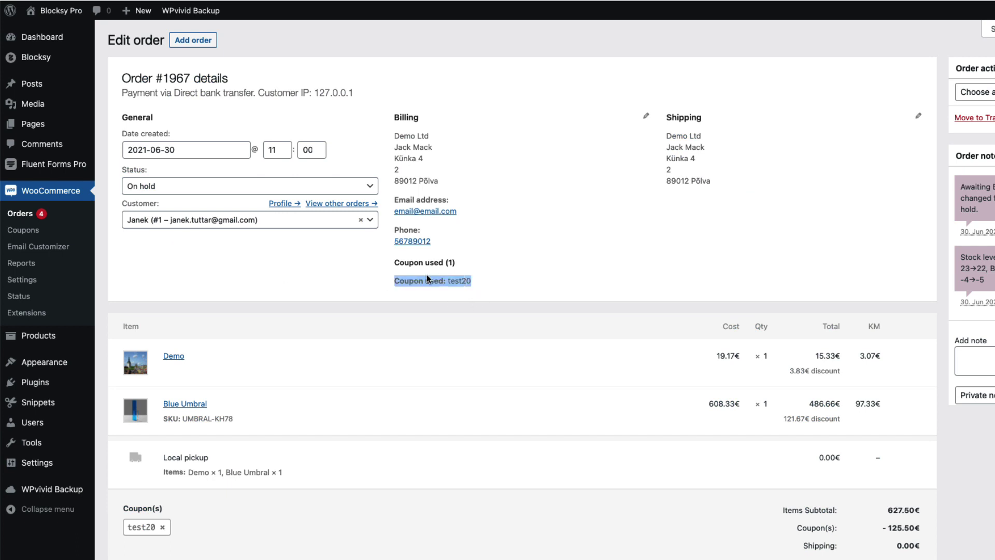
# Return to the orders list, and create an administration-only snippet titled "ORDERS: Filter by payment method" with the payment filter class code.
pyautogui.click(395, 267)
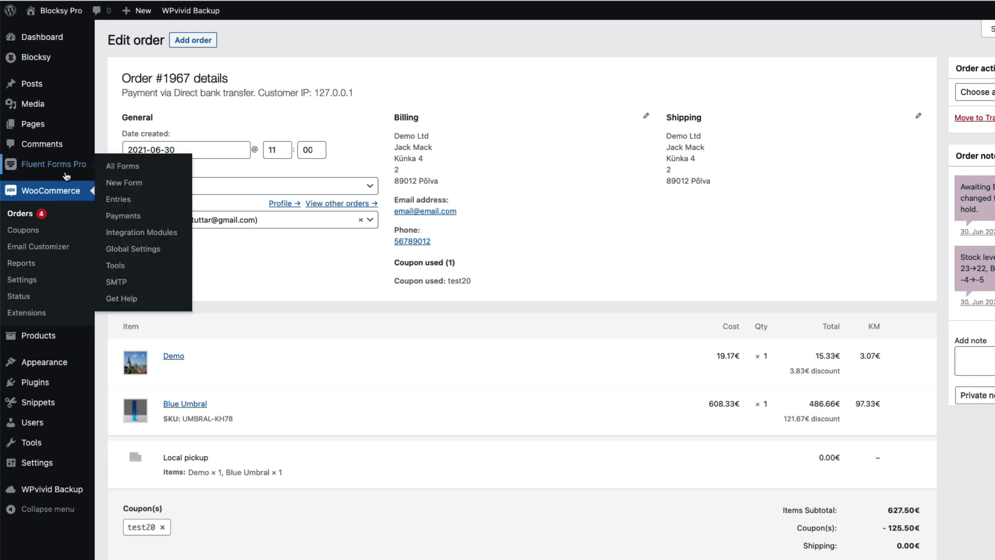
pyautogui.click(28, 214)
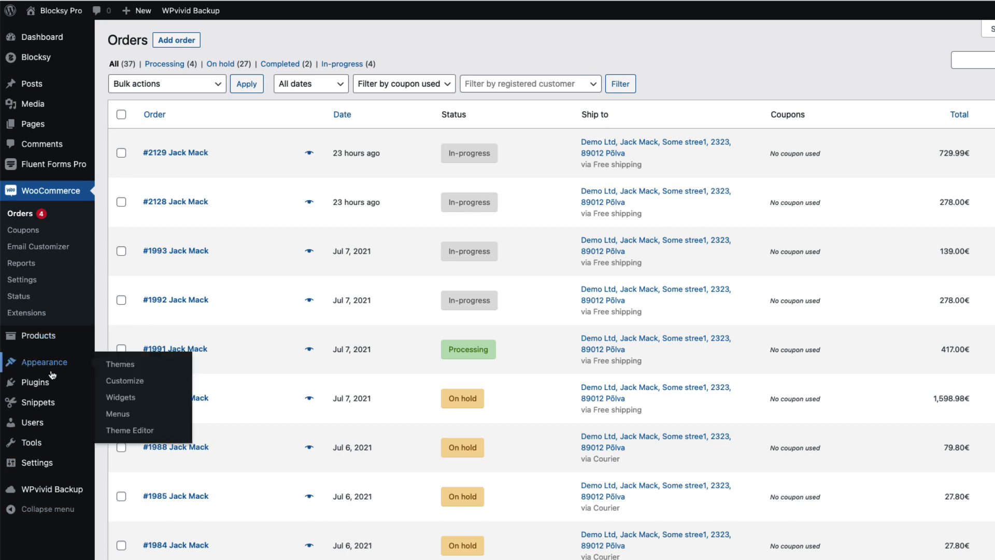
pyautogui.moveTo(45, 406)
pyautogui.click(125, 420)
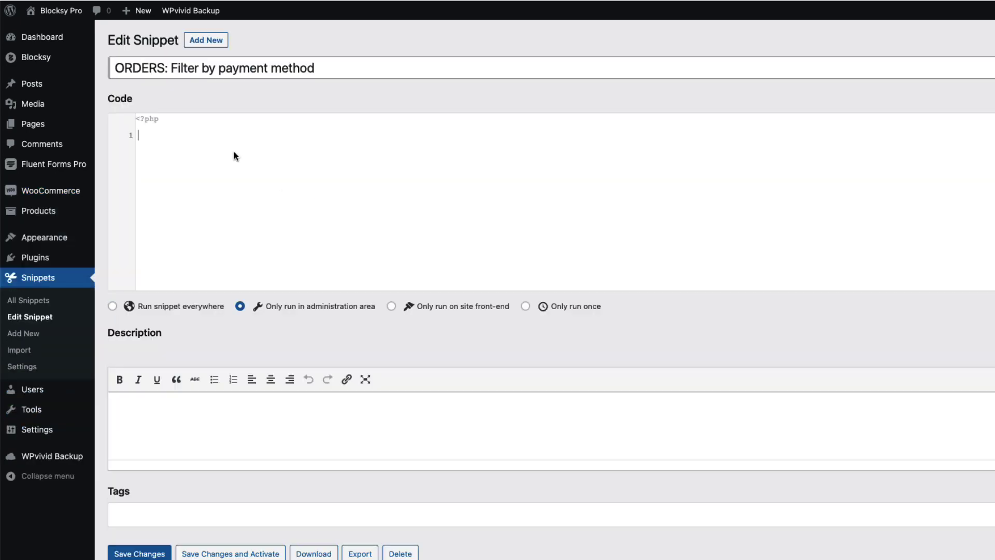
pyautogui.hotkey('ctrl', 'v')
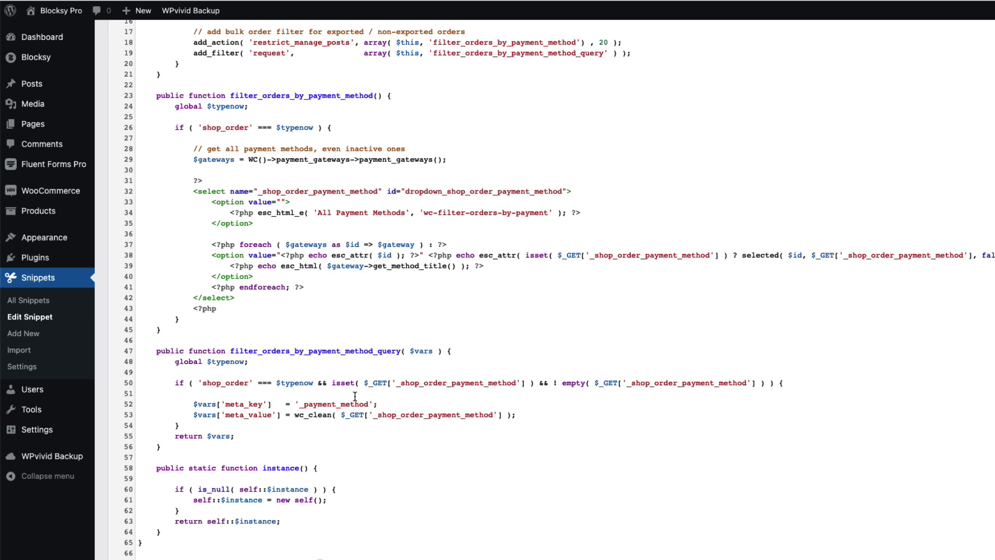
# Review the payment method filter code, including its "All Payment Methods" label, and save and activate the snippet.
pyautogui.scroll(-1, 356, 393)
pyautogui.scroll(4, 355, 394)
pyautogui.moveTo(407, 337); pyautogui.dragTo(317, 337)
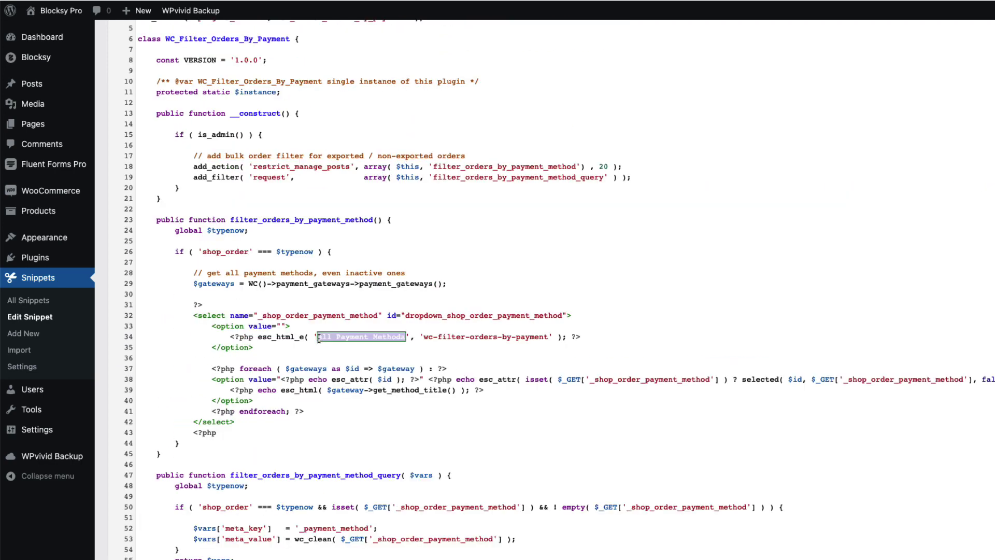
pyautogui.click(372, 352)
pyautogui.scroll(-8, 384, 344)
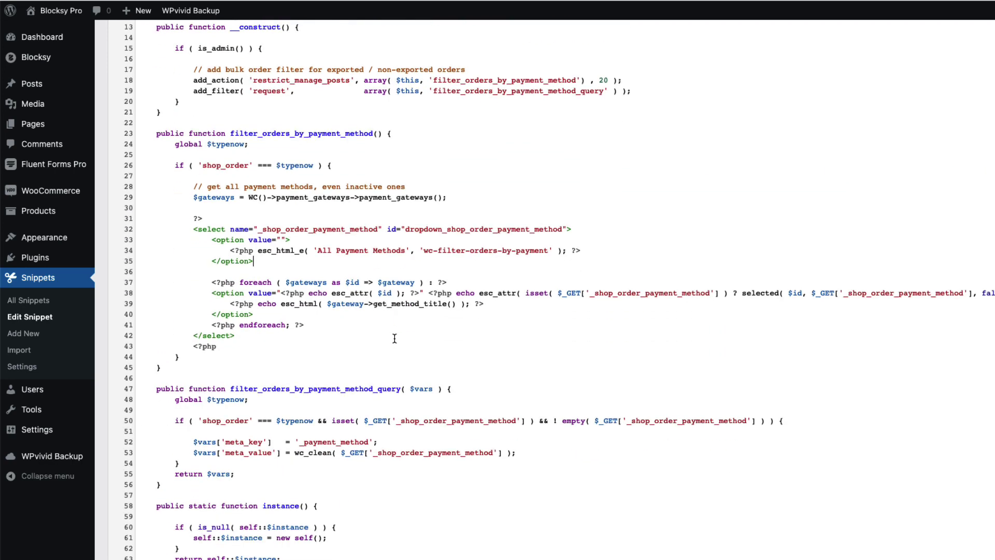
pyautogui.scroll(-1, 303, 347)
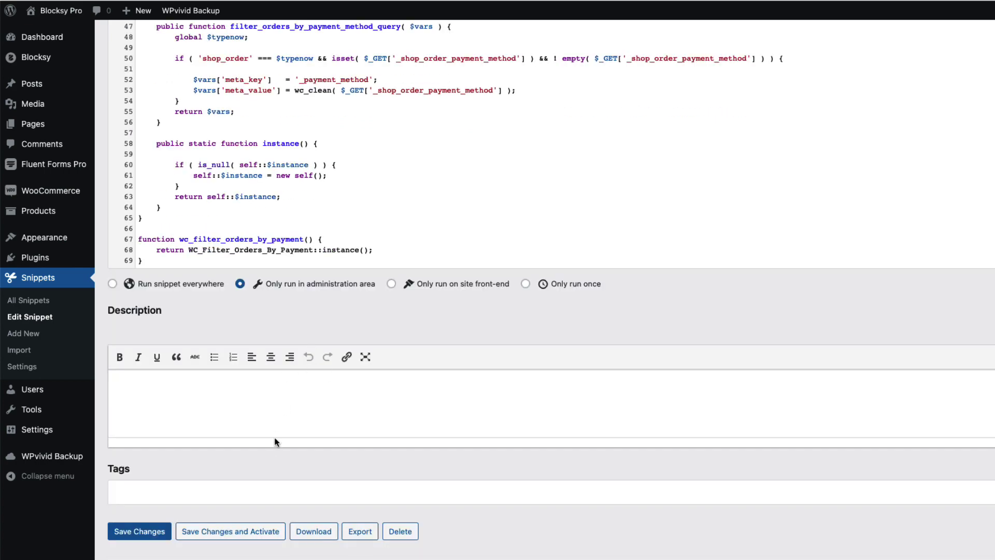
pyautogui.click(228, 529)
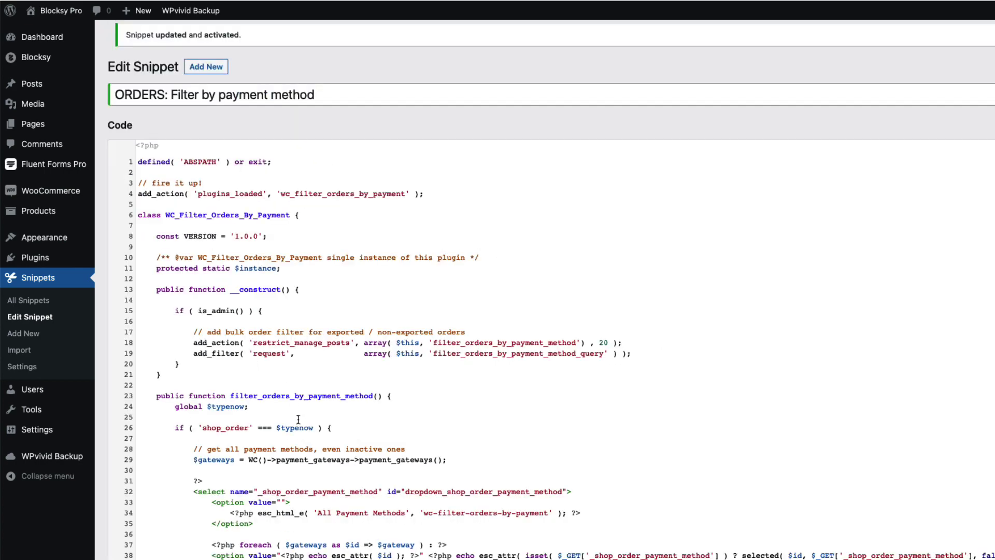
# Open the orders list and filter the orders by the payment method Direct bank transfer.
pyautogui.moveTo(57, 192)
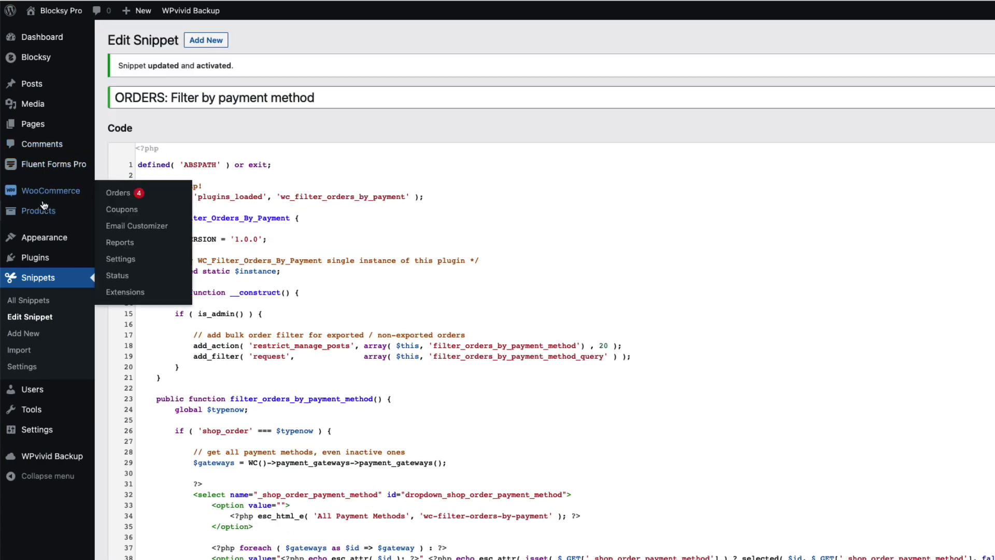
pyautogui.click(114, 200)
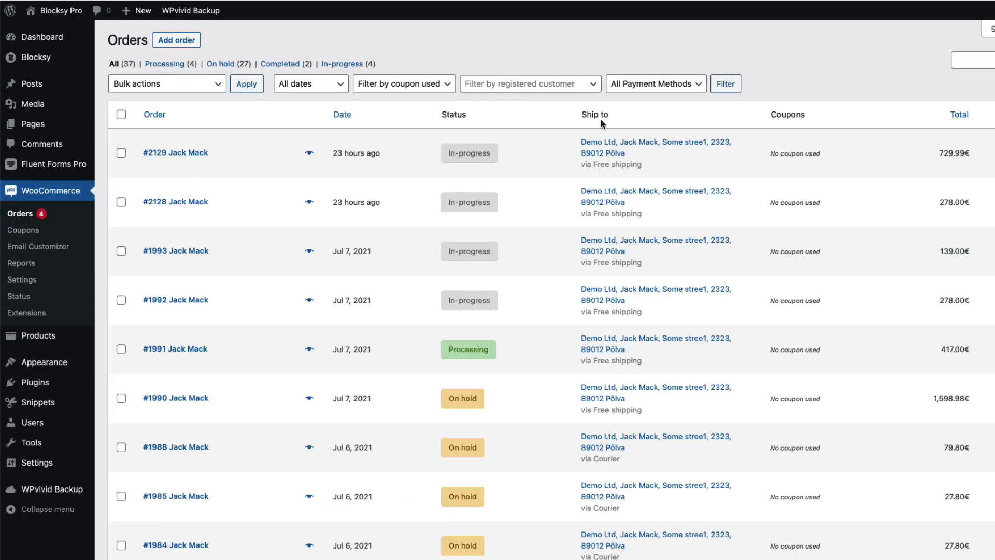
pyautogui.click(646, 89)
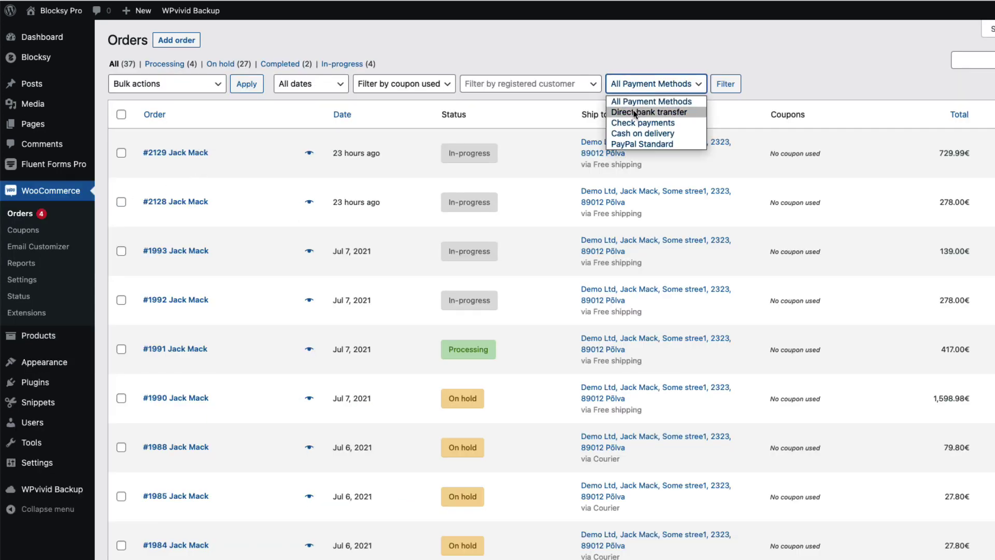
pyautogui.click(634, 113)
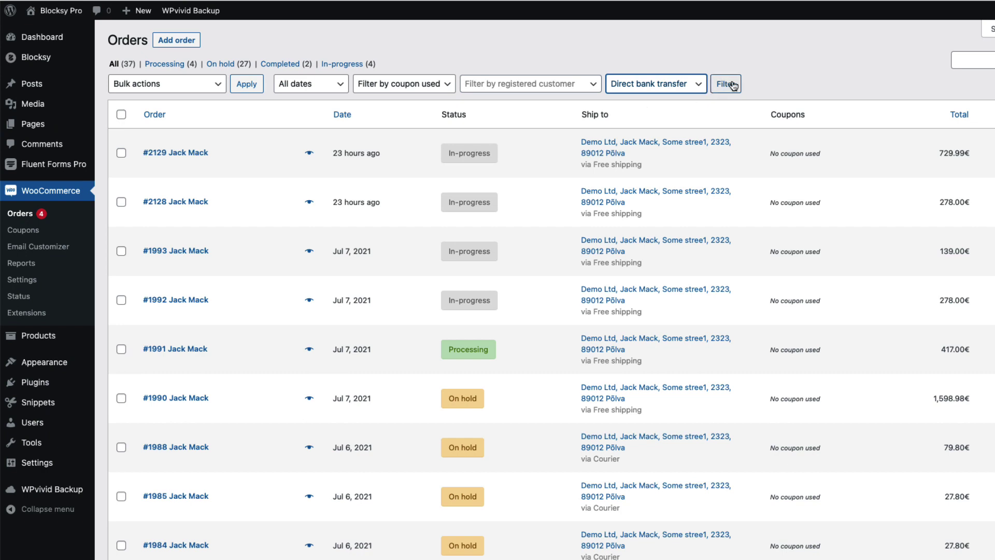
pyautogui.click(732, 85)
# Filter the orders by Cash on delivery, and reset the filter to All Payment Methods.
pyautogui.click(645, 88)
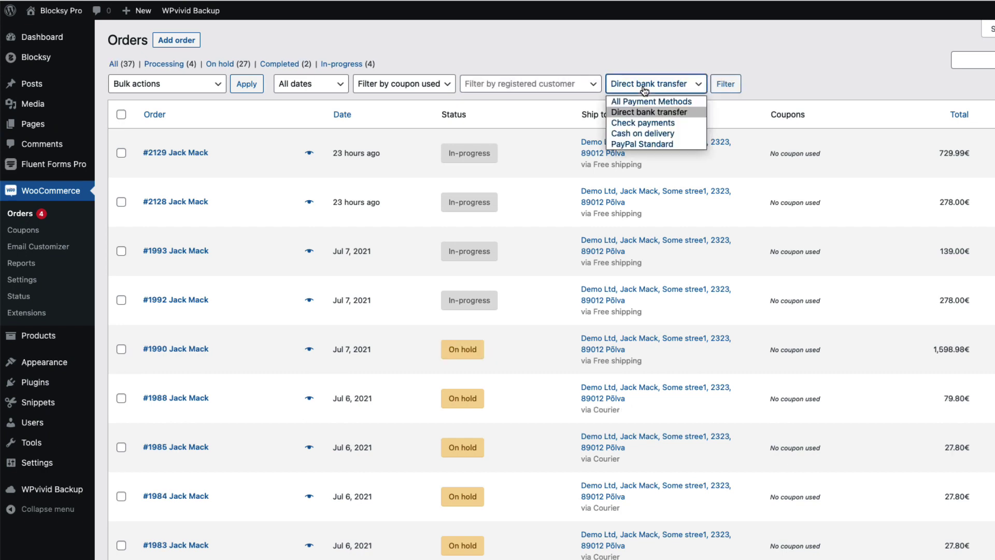
pyautogui.click(630, 133)
pyautogui.click(725, 85)
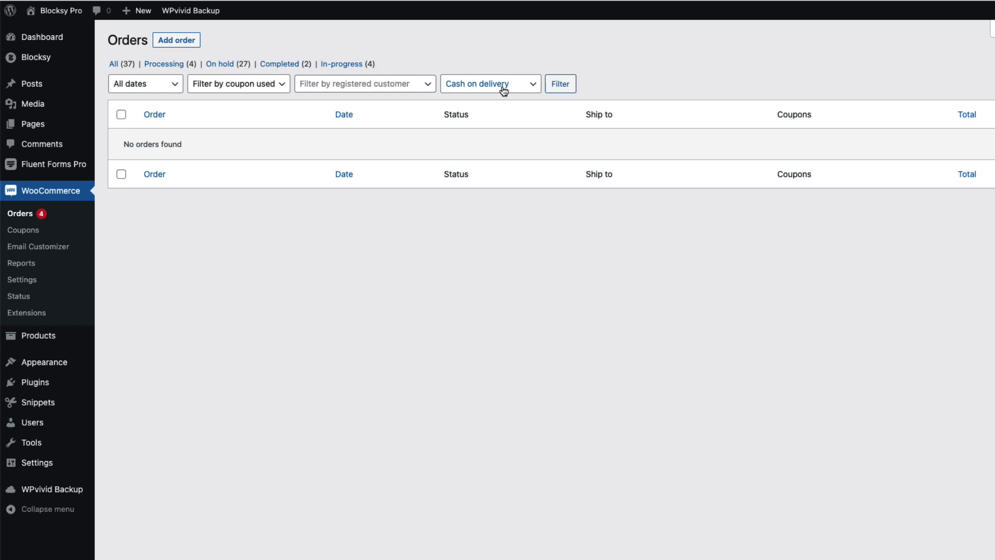
pyautogui.click(503, 91)
pyautogui.click(483, 98)
pyautogui.click(560, 83)
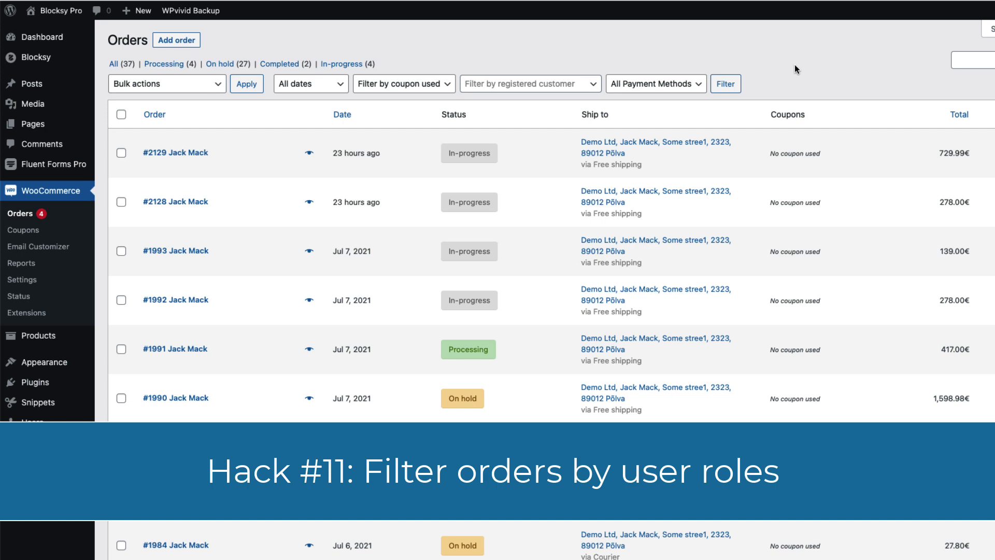
# Create an administration-only snippet titled "ORDERS: Filter by user role" with the role filter code, and save and activate it.
pyautogui.moveTo(37, 402)
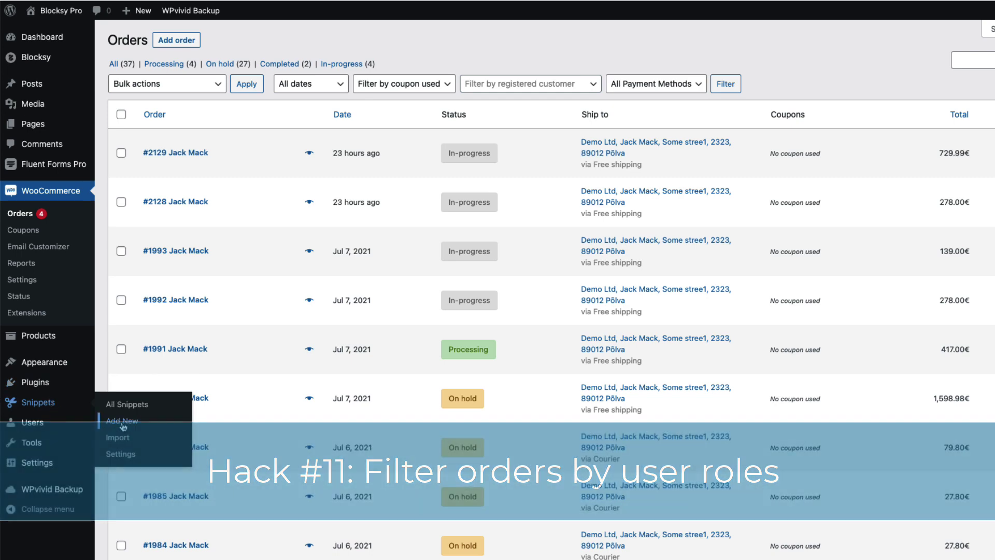
pyautogui.click(123, 426)
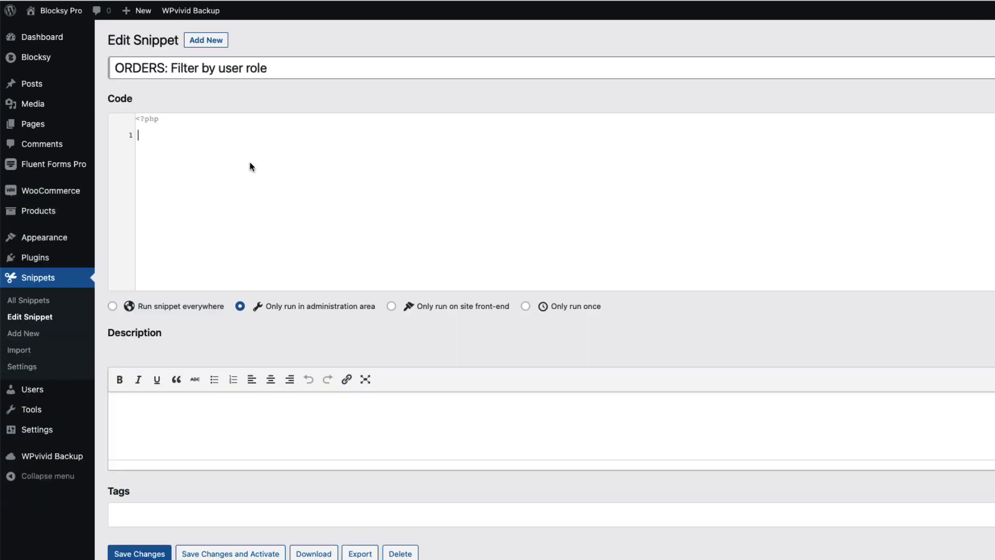
pyautogui.hotkey('ctrl', 'v')
pyautogui.scroll(-5, 296, 213)
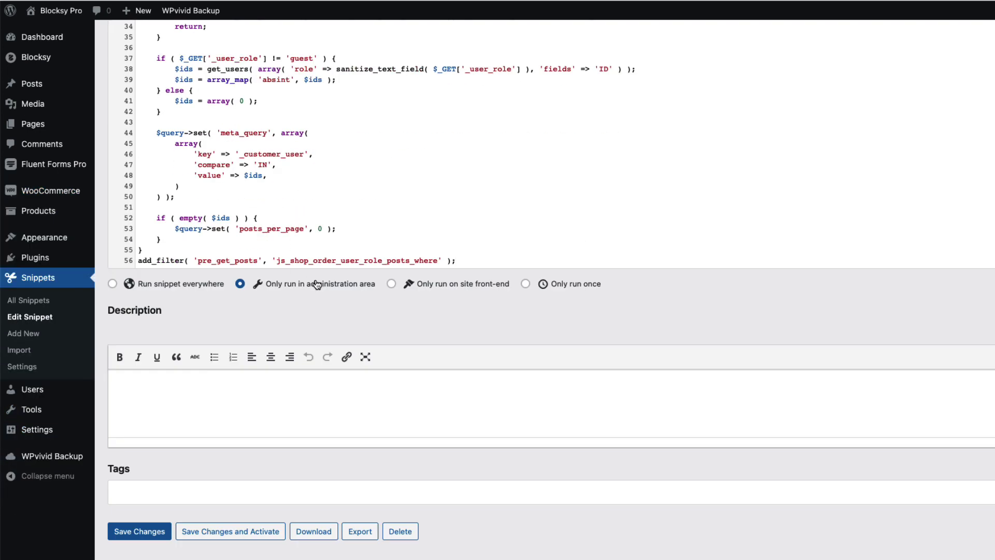
pyautogui.click(232, 531)
# Open the orders list and filter the orders by the user role Guest, followed by Customer.
pyautogui.moveTo(61, 196)
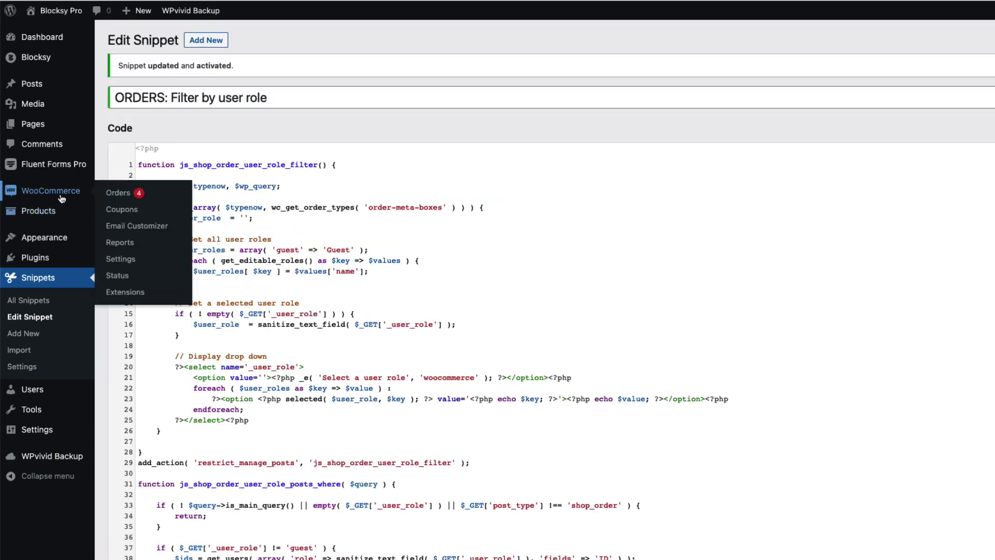
pyautogui.click(115, 196)
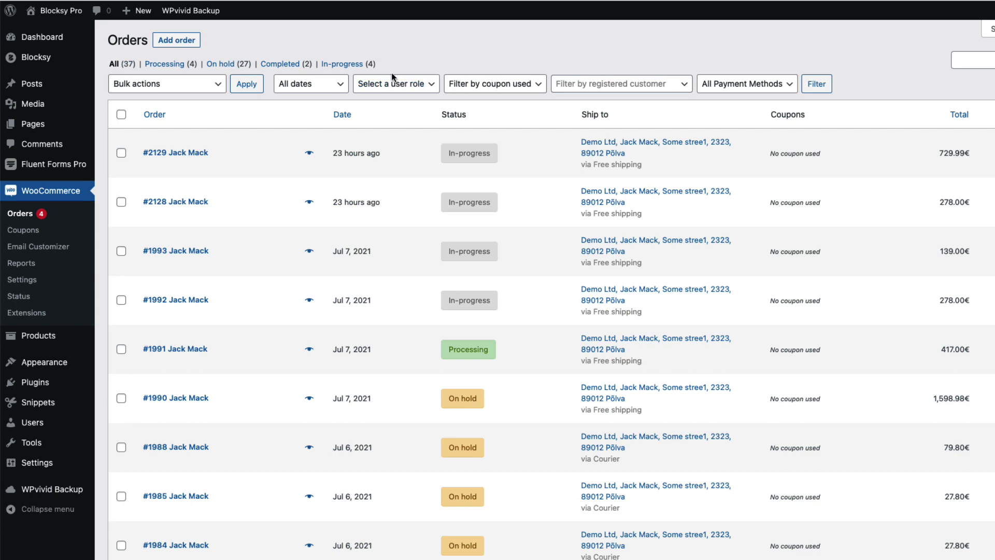
pyautogui.click(405, 86)
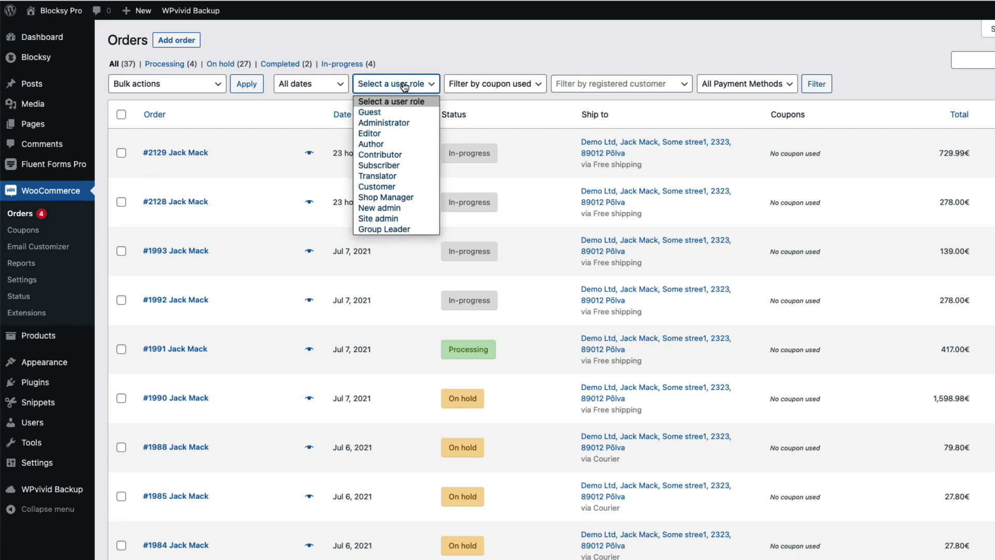
pyautogui.click(386, 110)
pyautogui.click(817, 83)
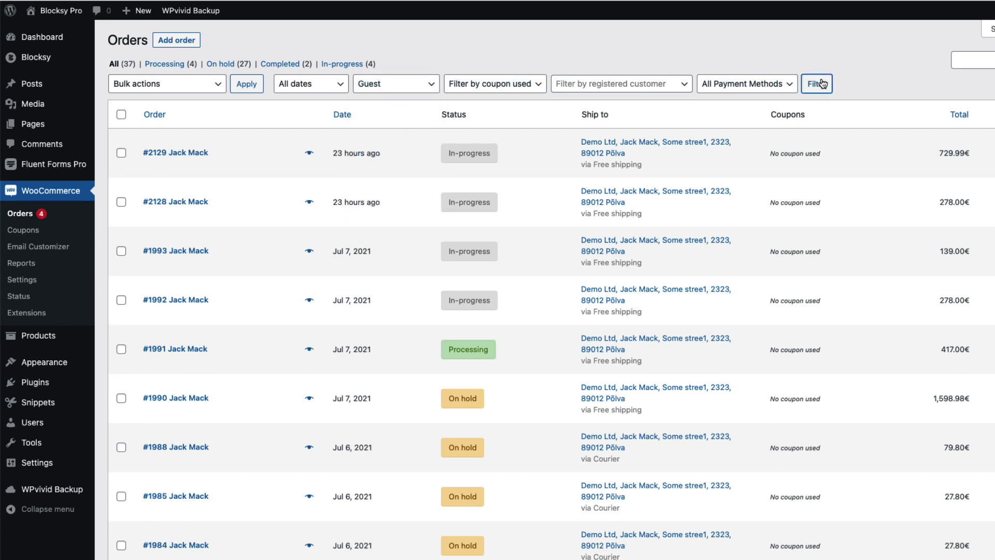
pyautogui.click(817, 83)
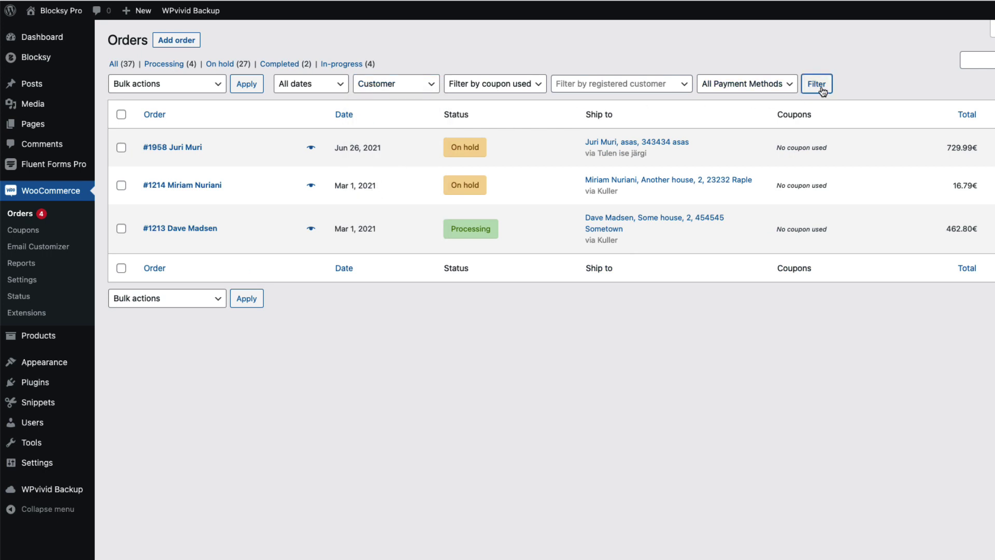
# Filter the orders by the user role Administrator and check the other available roles without changing the selection.
pyautogui.click(396, 84)
pyautogui.click(407, 123)
pyautogui.click(819, 86)
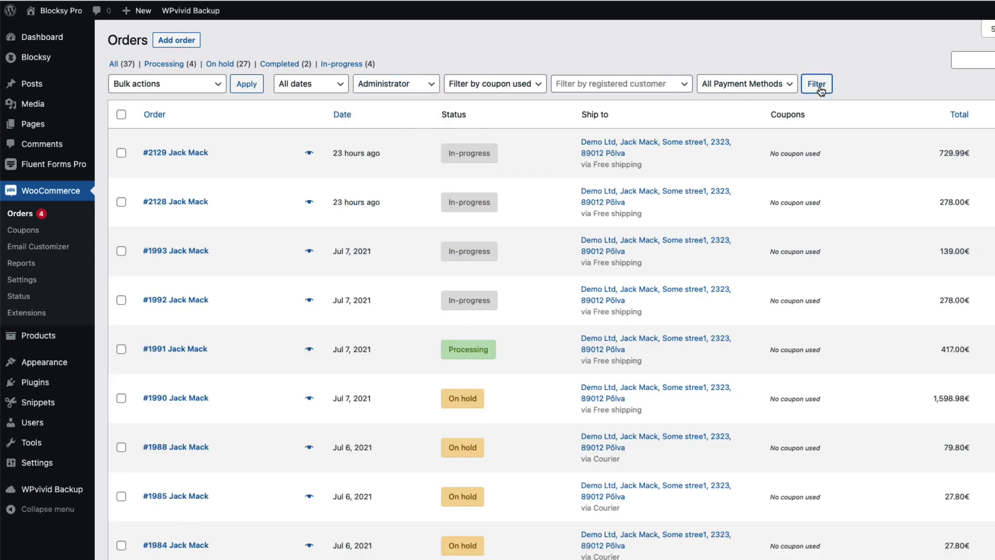
pyautogui.click(385, 87)
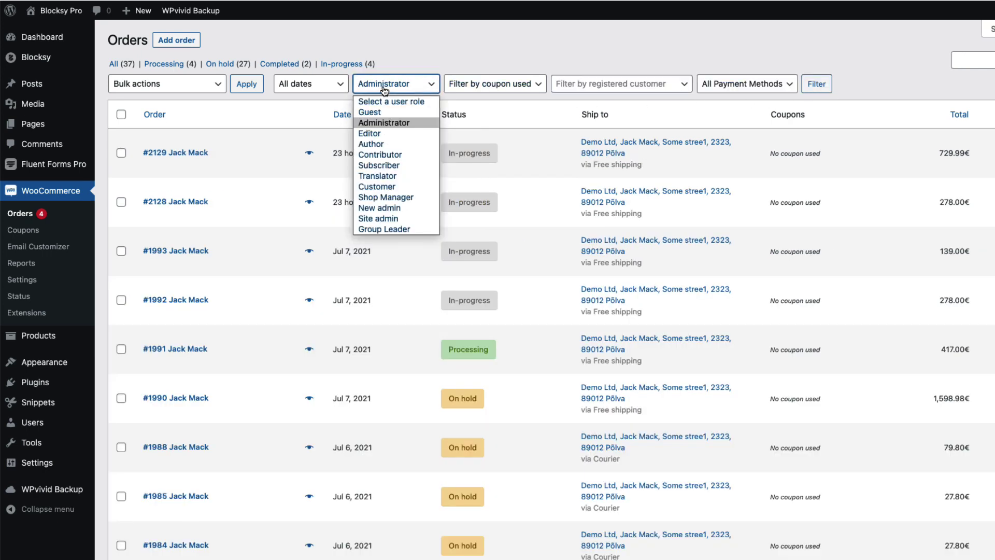
pyautogui.click(491, 55)
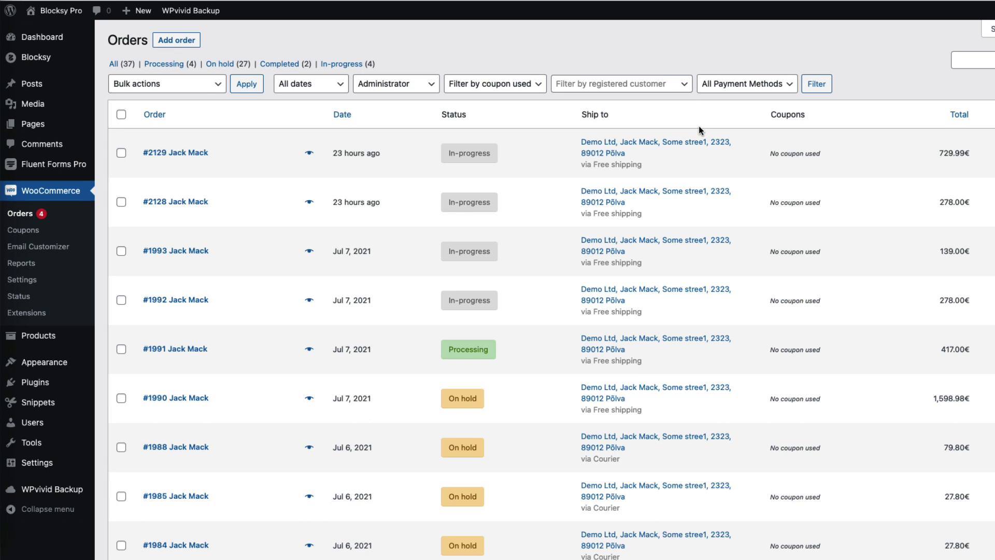
# Create the run-everywhere snippet "Autocomplete processing orders" that returns 'completed' on the woocommerce_payment_complete_order_status filter, and save and activate it.
pyautogui.moveTo(480, 354)
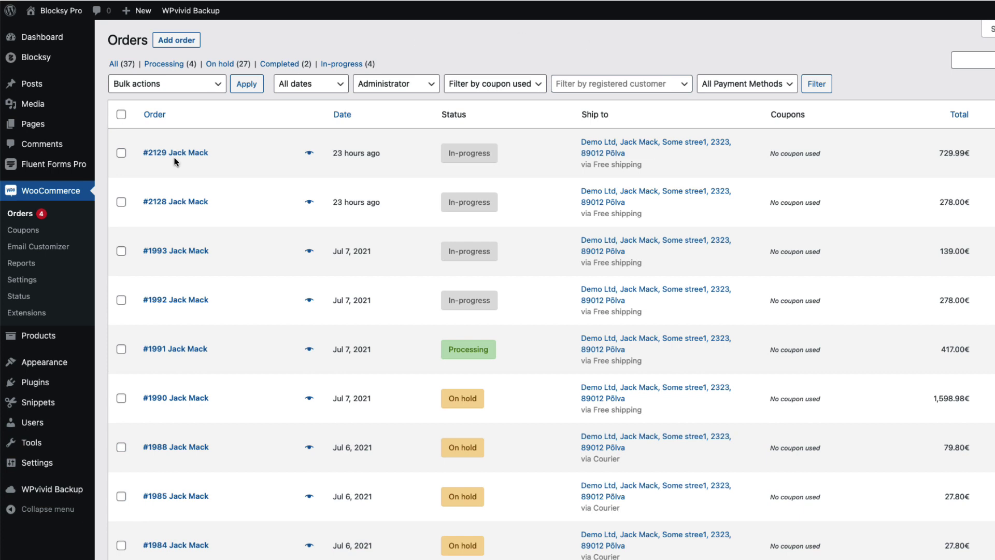
pyautogui.moveTo(46, 403)
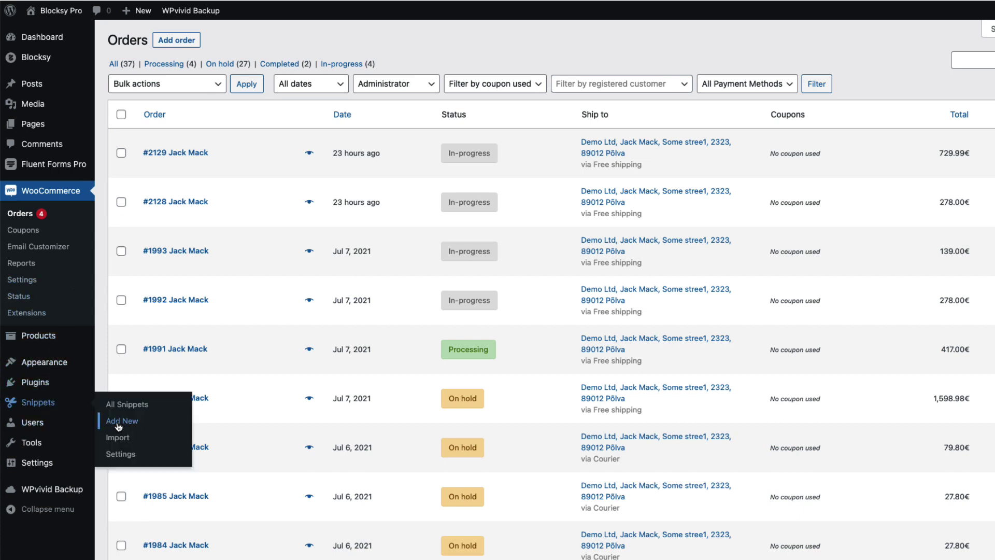
pyautogui.click(119, 421)
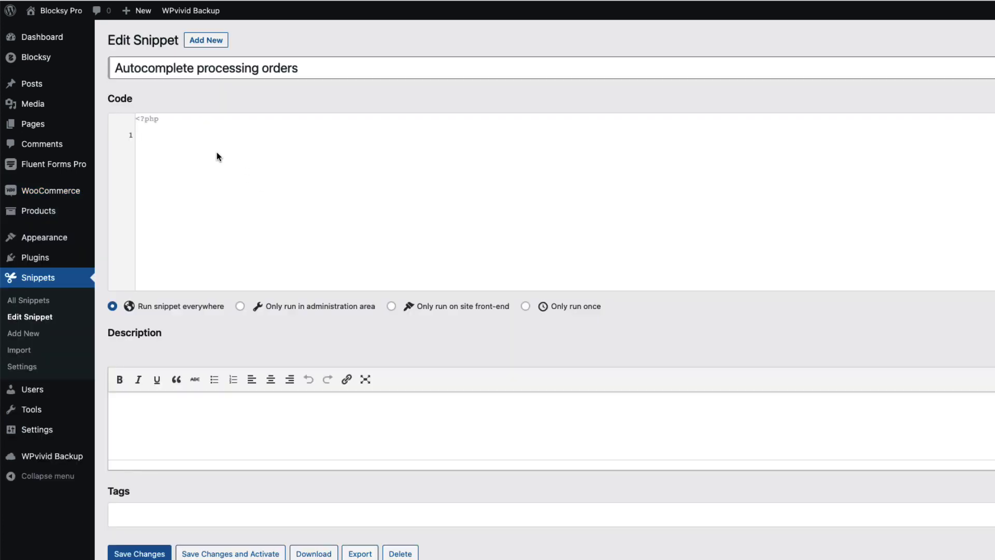
pyautogui.write("add_filter( 'woocommerce_payment_complete_order_status', 'processing_orders_autocomplete', 9999 );  function processing_orders_autocomplete() { \treturn 'completed'; }")
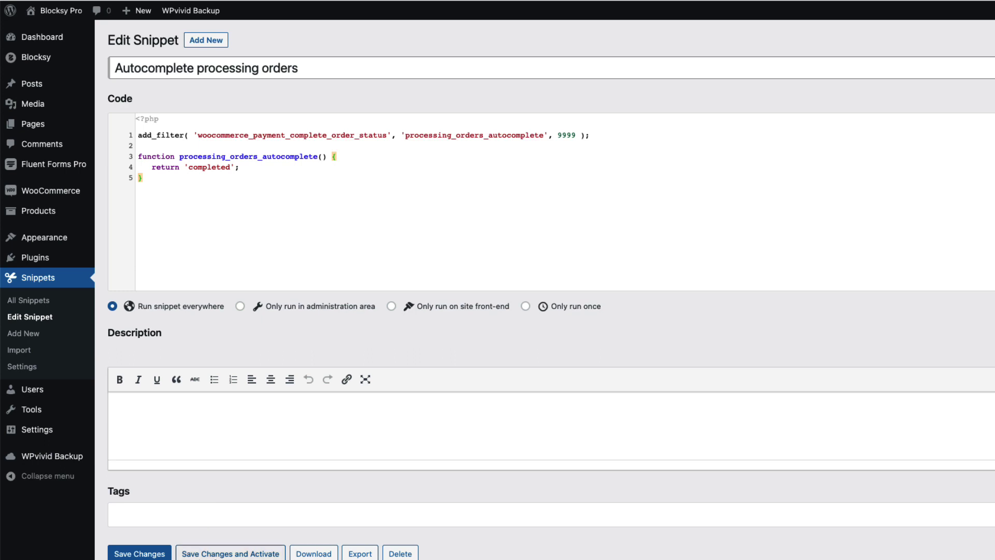
pyautogui.click(220, 553)
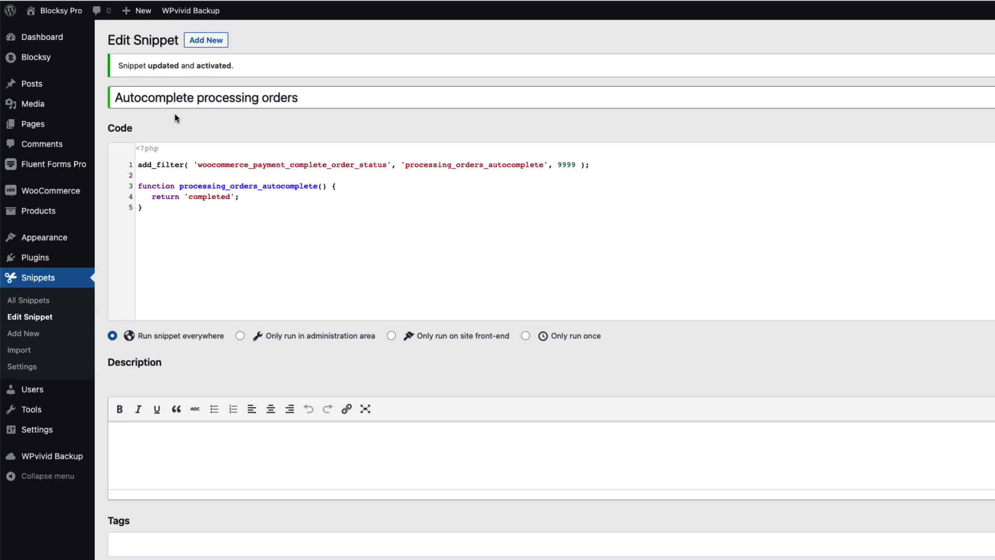
# Check the users list and add a new snippet titled "Add column with sortable registration dates" containing the registration column code.
pyautogui.moveTo(32, 389)
pyautogui.click(126, 392)
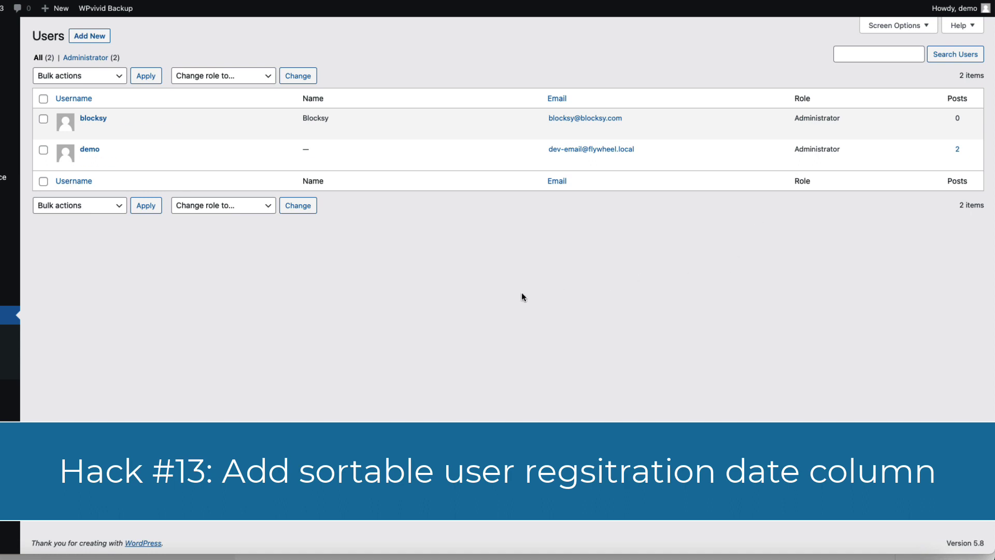
pyautogui.moveTo(3, 391)
pyautogui.moveTo(11, 299)
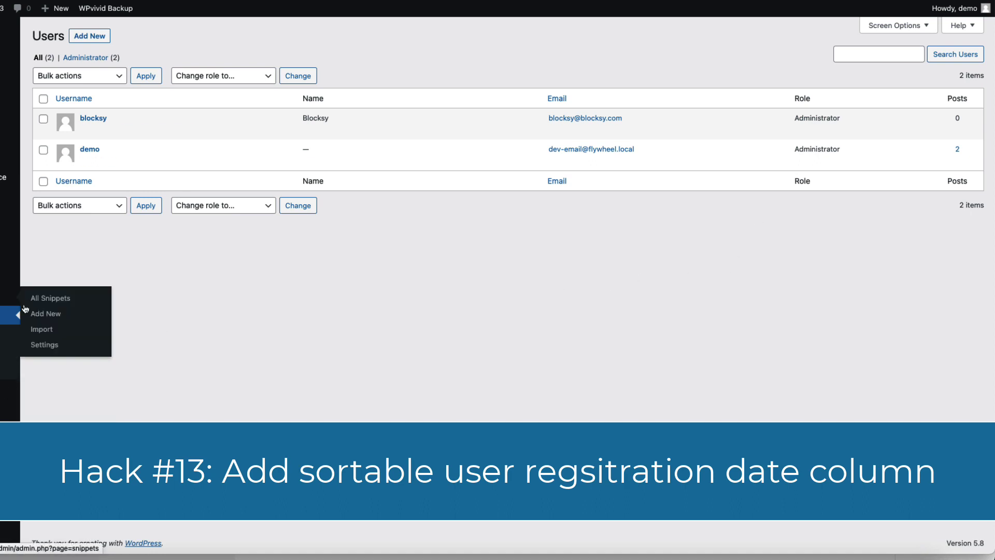
pyautogui.click(49, 319)
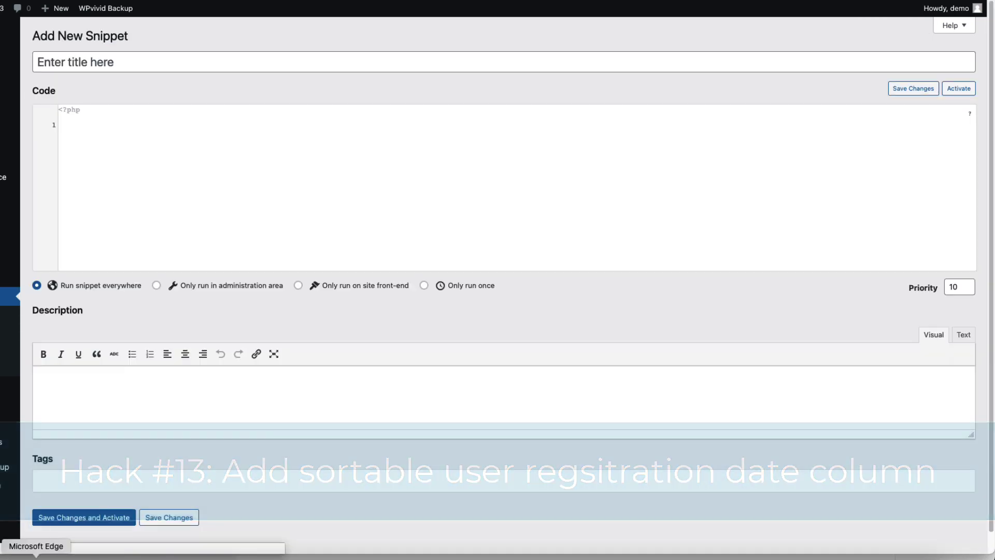
pyautogui.write('Add column with sortable registration dates')
pyautogui.click(246, 156)
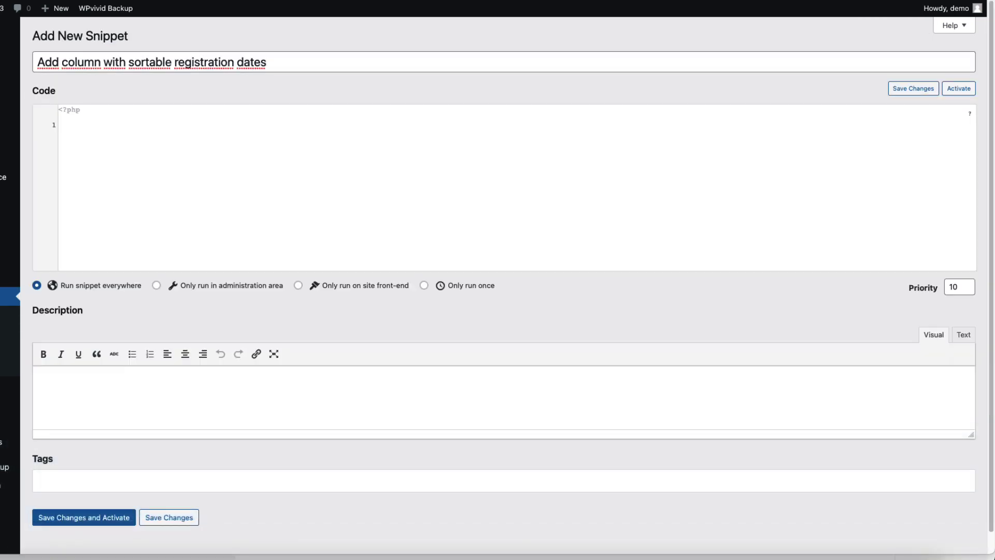
pyautogui.hotkey('ctrl', 'v')
# Restrict the registration dates snippet to the administration area, check the column label in its code, and save and activate it.
pyautogui.scroll(-5, 240, 348)
pyautogui.click(203, 265)
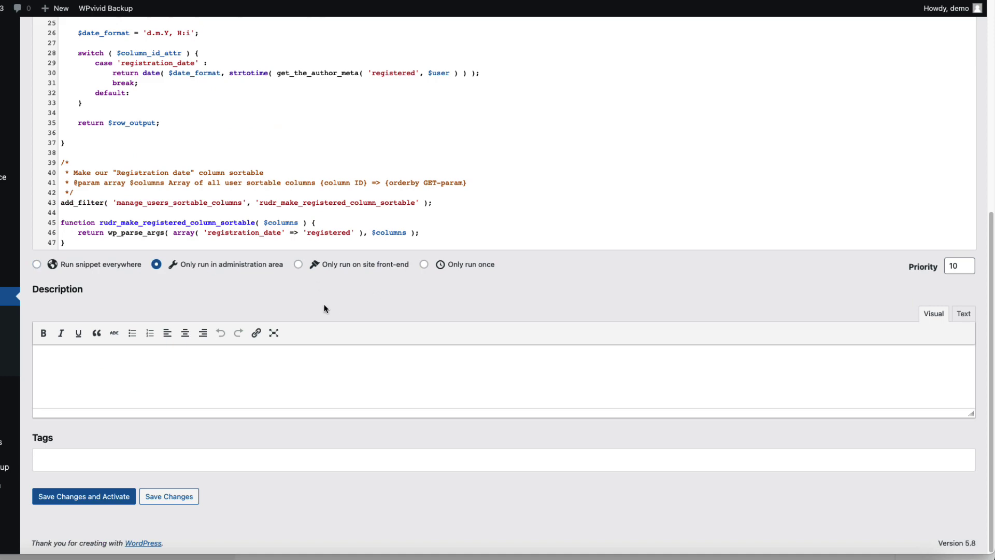
pyautogui.scroll(5, 306, 330)
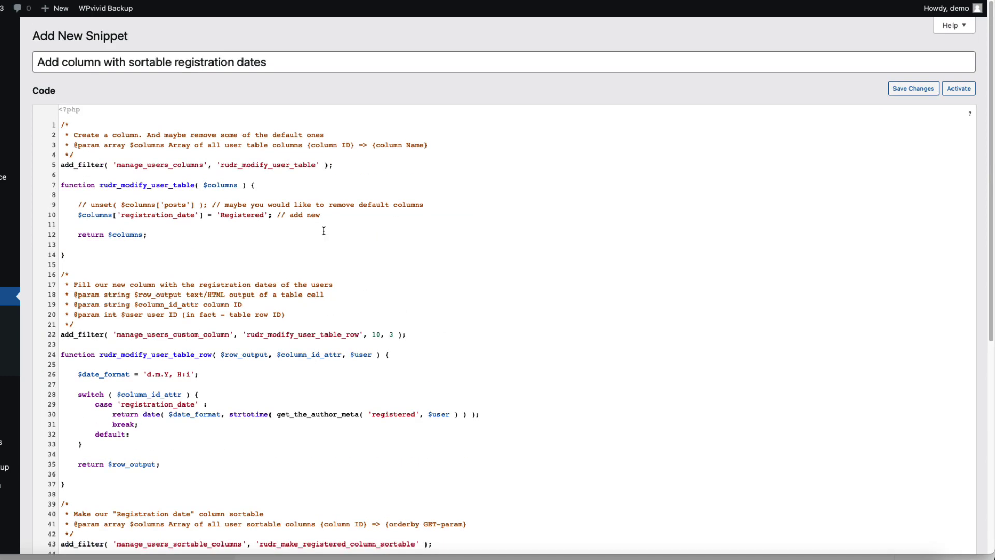
pyautogui.moveTo(264, 215); pyautogui.dragTo(221, 216)
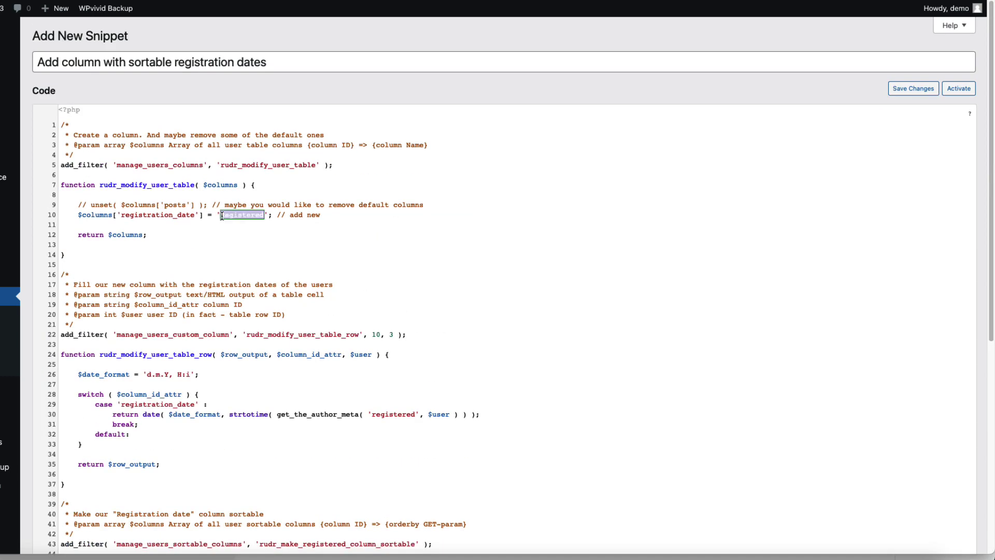
pyautogui.click(287, 252)
pyautogui.scroll(-6, 287, 252)
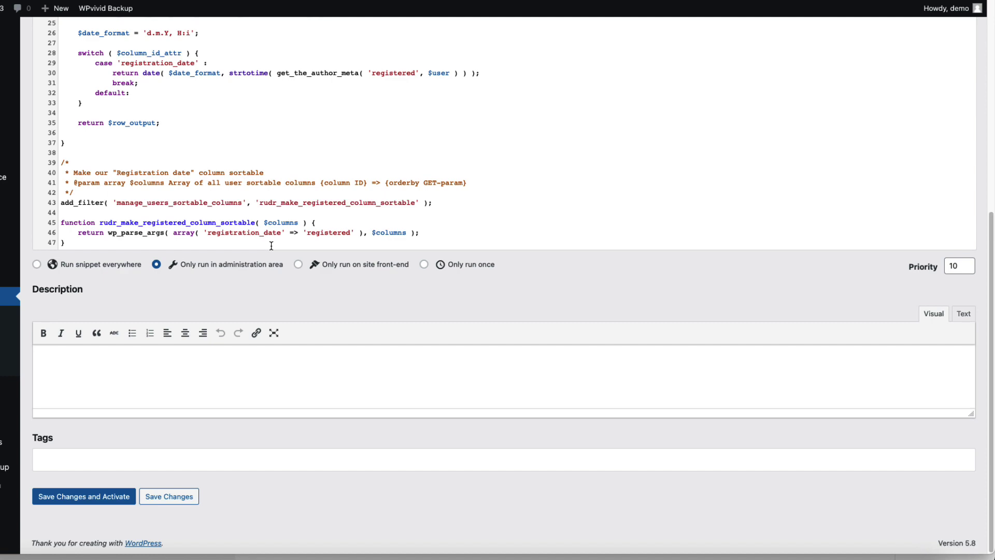
pyautogui.click(111, 508)
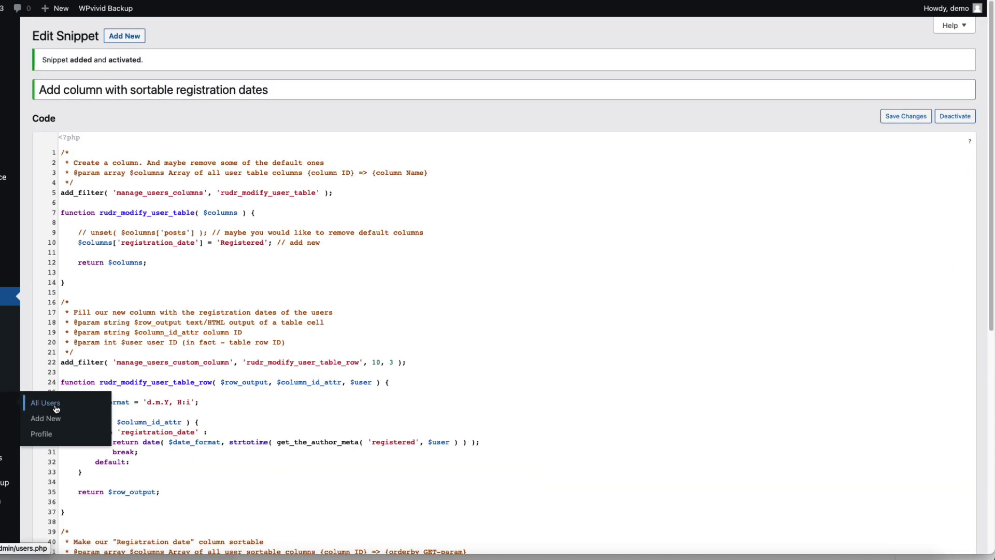
# Open the list of all users and sort it by the Registered column.
pyautogui.click(56, 409)
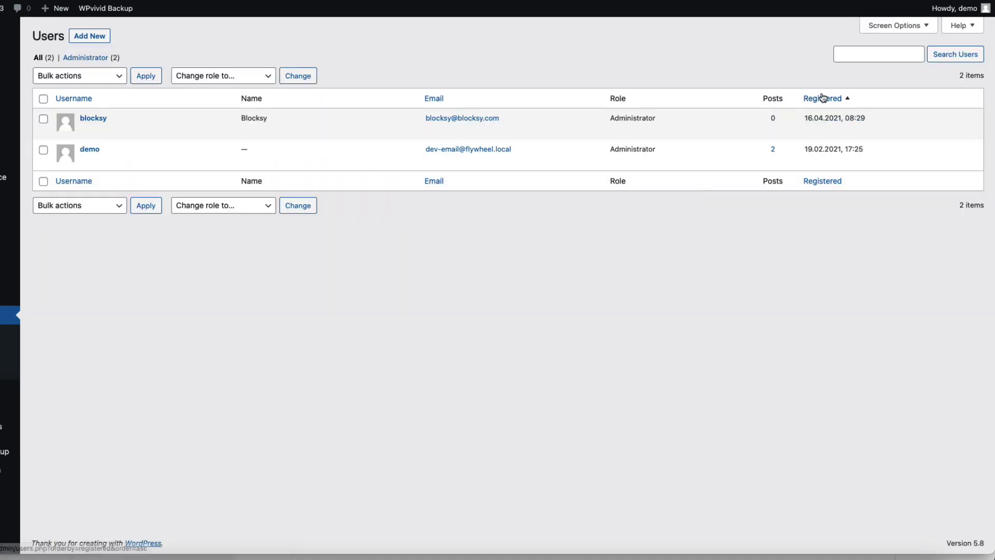
pyautogui.click(846, 100)
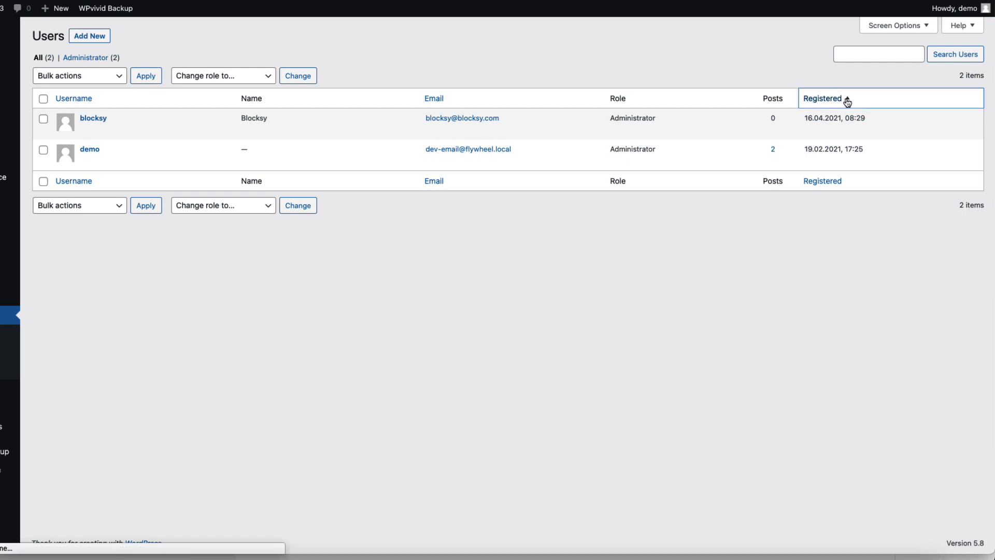
pyautogui.click(847, 100)
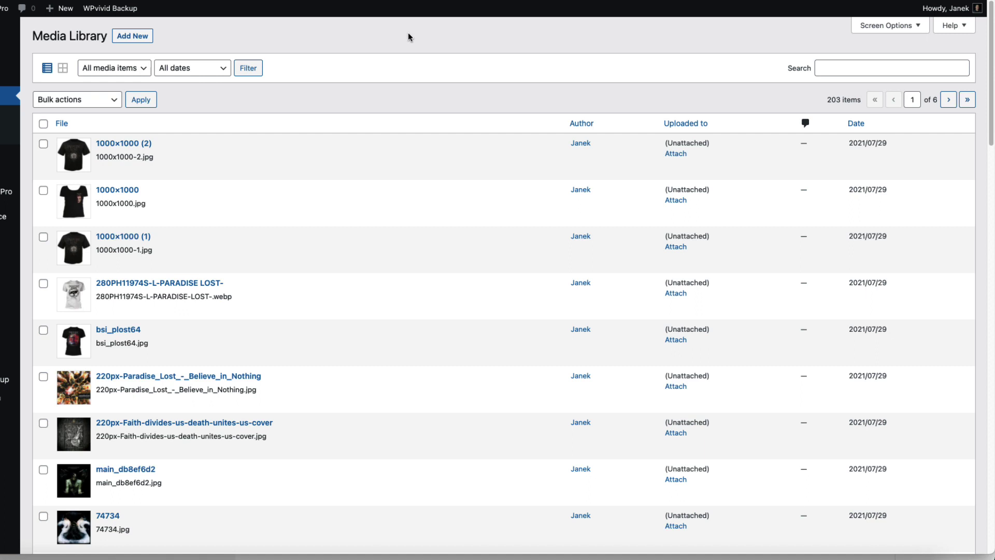
# Open the "Media file size column" snippet for editing, insert the file size column code, and save and activate it.
pyautogui.moveTo(10, 309)
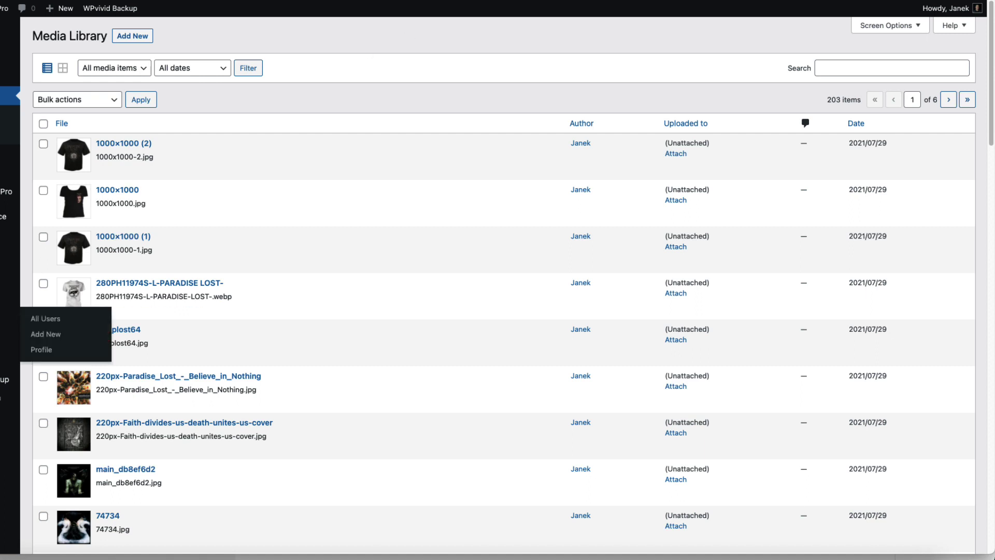
pyautogui.click(54, 320)
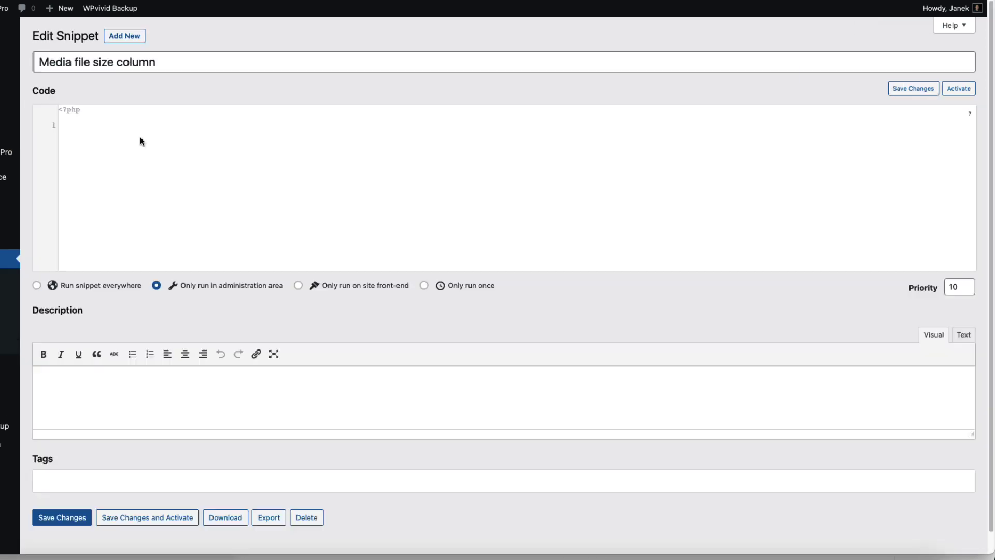
pyautogui.hotkey('ctrl', 'v')
pyautogui.scroll(-5, 266, 282)
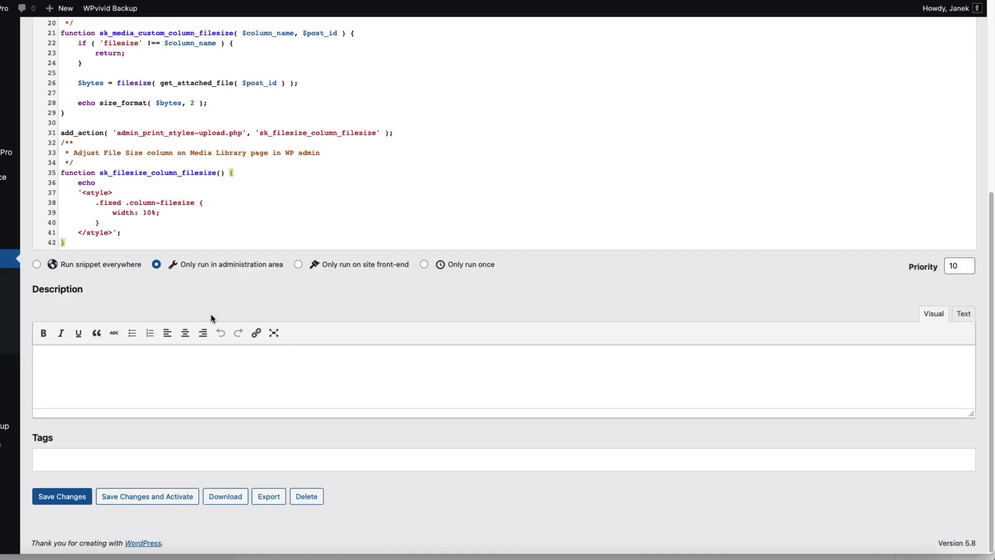
pyautogui.click(134, 496)
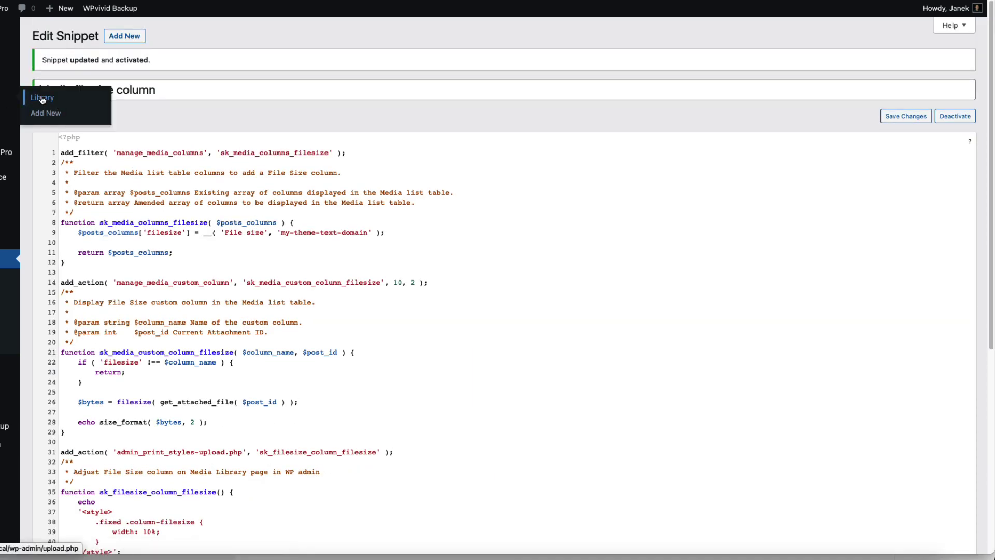
# Open the media library and examine the File size column through the whole first page of files.
pyautogui.click(42, 100)
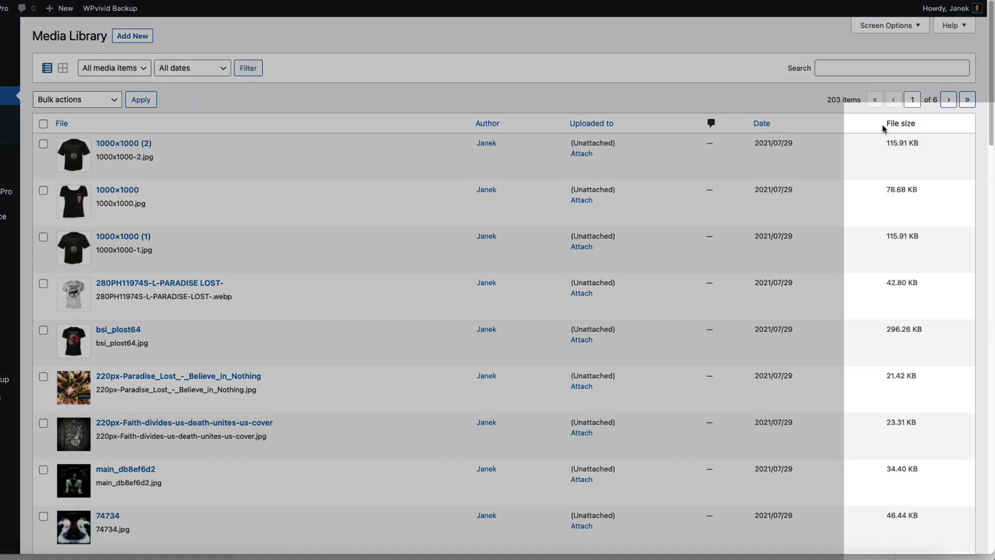
pyautogui.moveTo(884, 128); pyautogui.dragTo(937, 129)
pyautogui.scroll(-3, 921, 171)
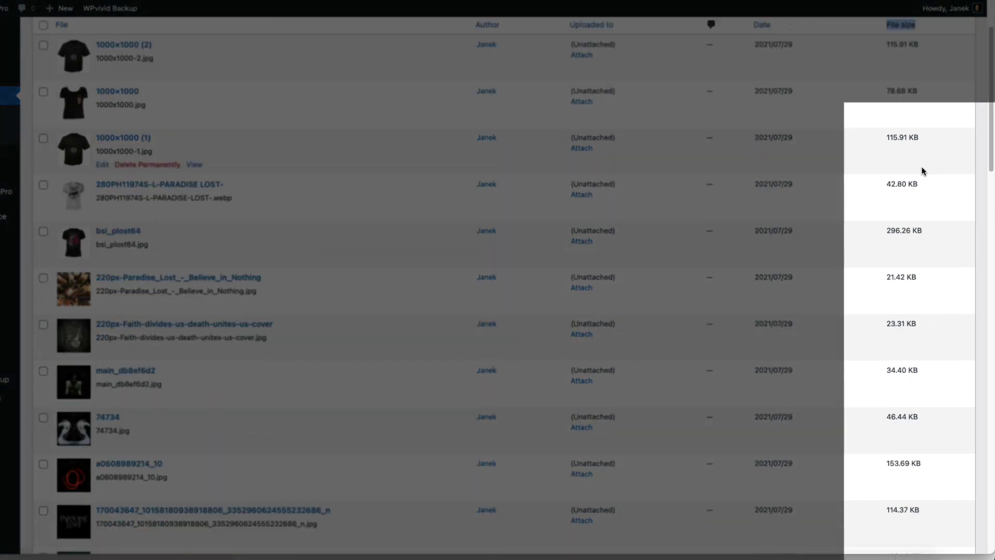
pyautogui.scroll(-20, 922, 167)
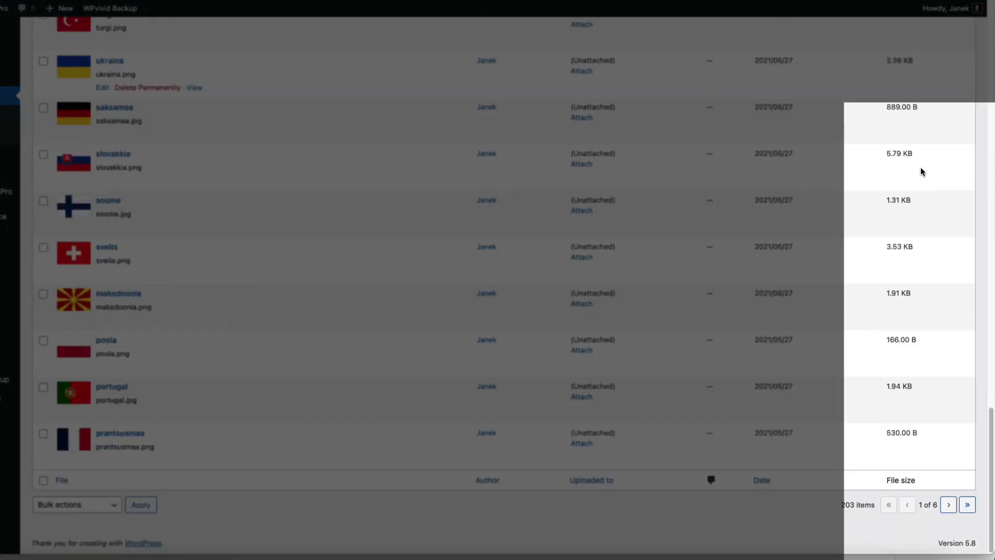
pyautogui.scroll(20, 921, 250)
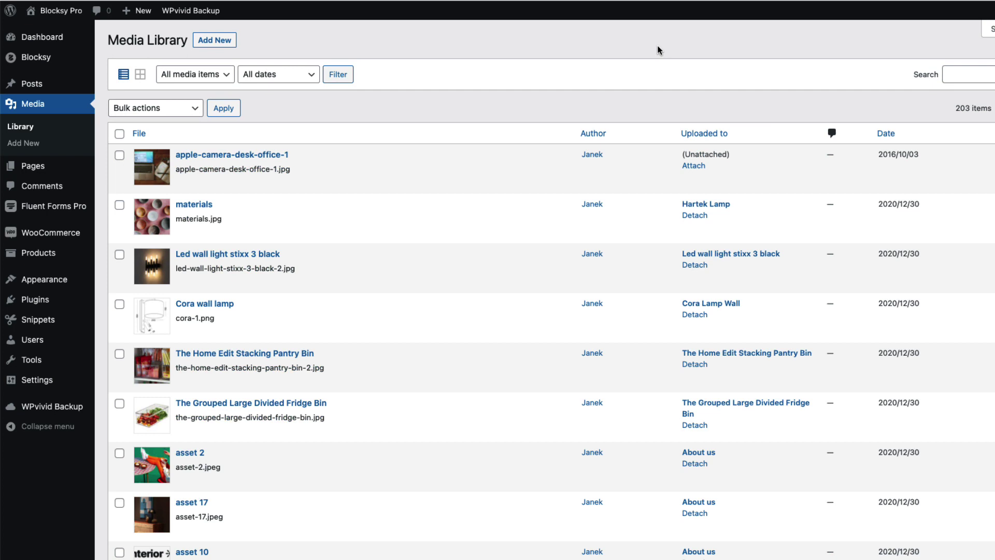
# Open the orders list, run Performance-Analyser on it to examine the request count and total load time, and close the report.
pyautogui.moveTo(65, 236)
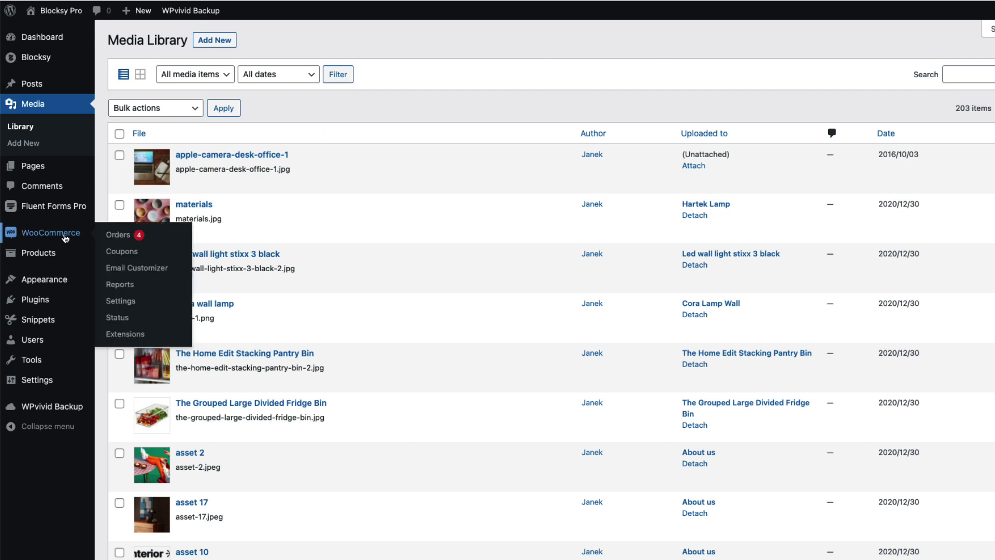
pyautogui.click(118, 236)
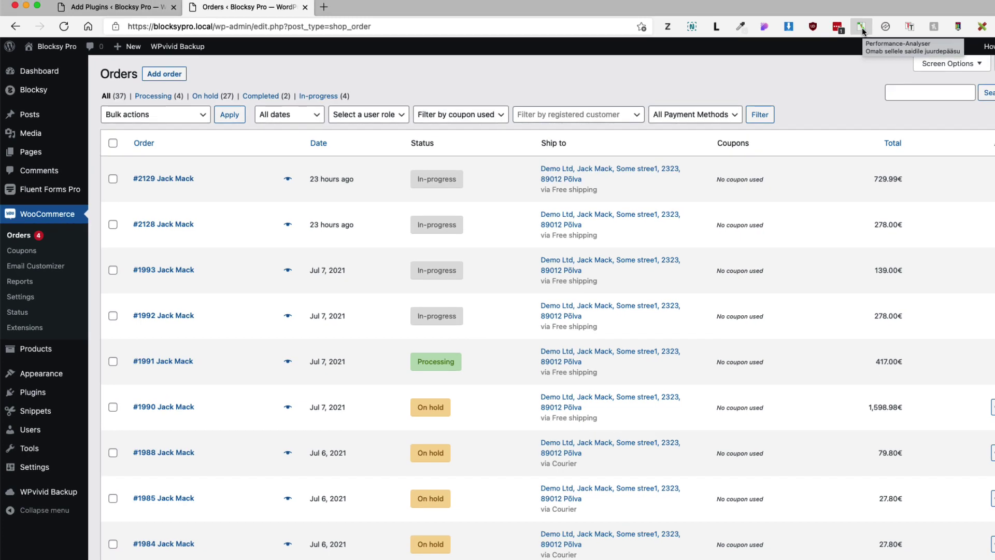
pyautogui.click(862, 27)
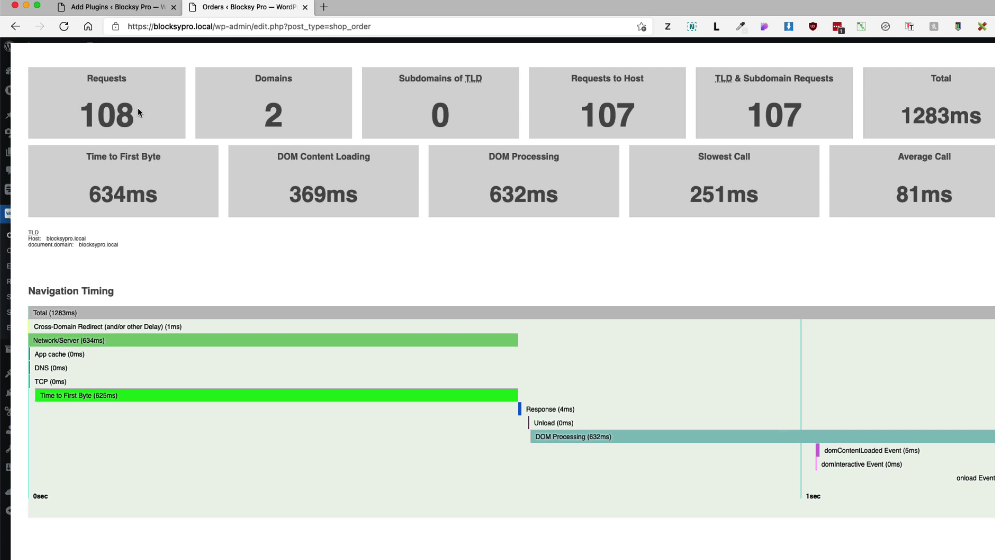
pyautogui.moveTo(138, 108); pyautogui.dragTo(81, 115)
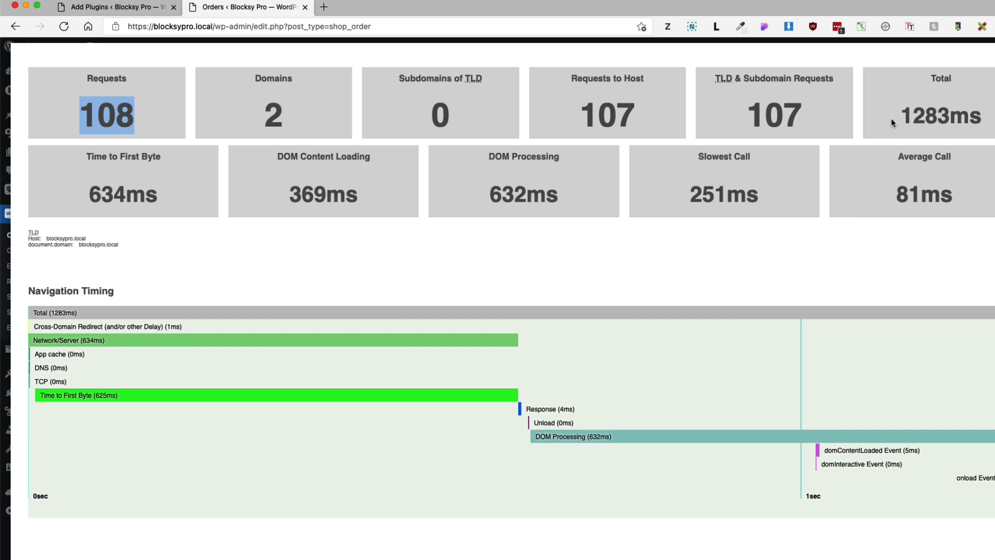
pyautogui.moveTo(902, 115); pyautogui.dragTo(948, 114)
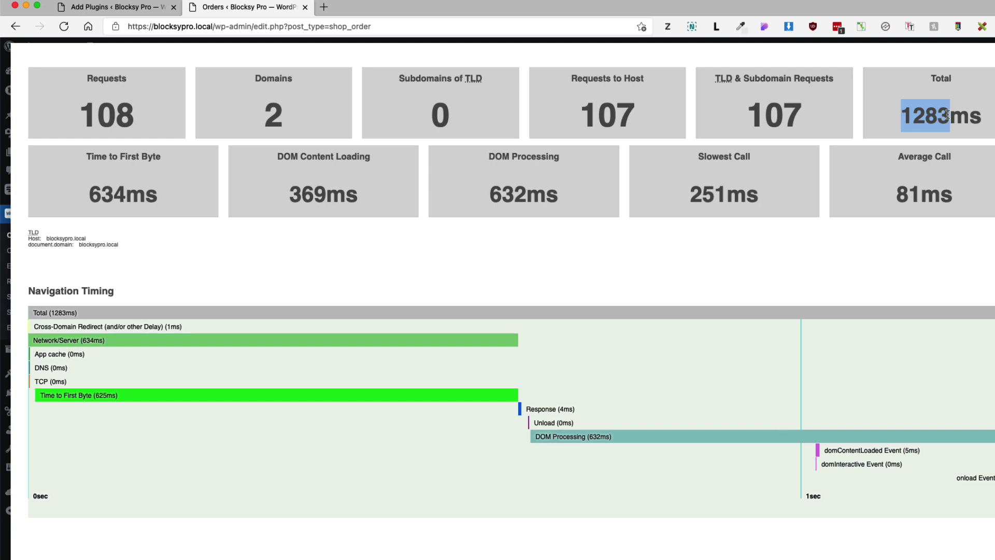
pyautogui.press('Escape')
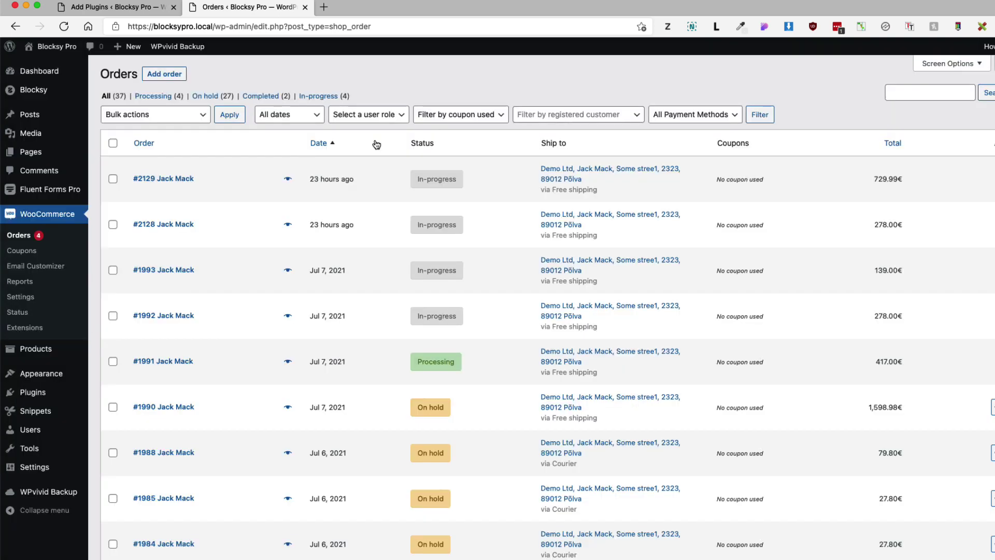